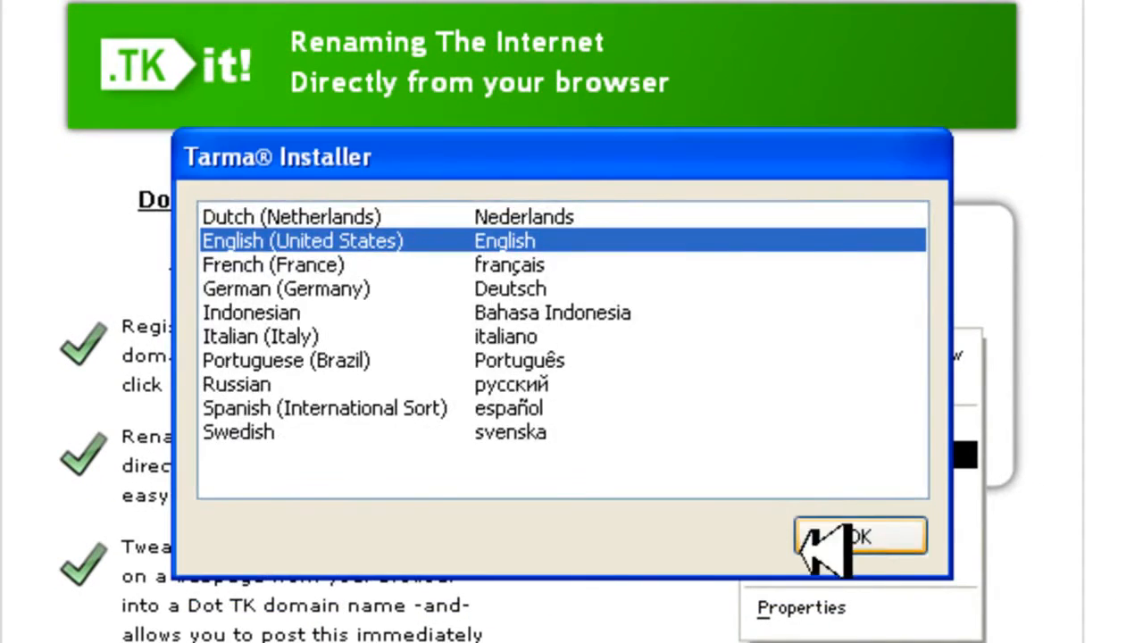
Run the TK-it! 1.1.1 installer and agree to link registered domains to an email address
left_click(846, 533)
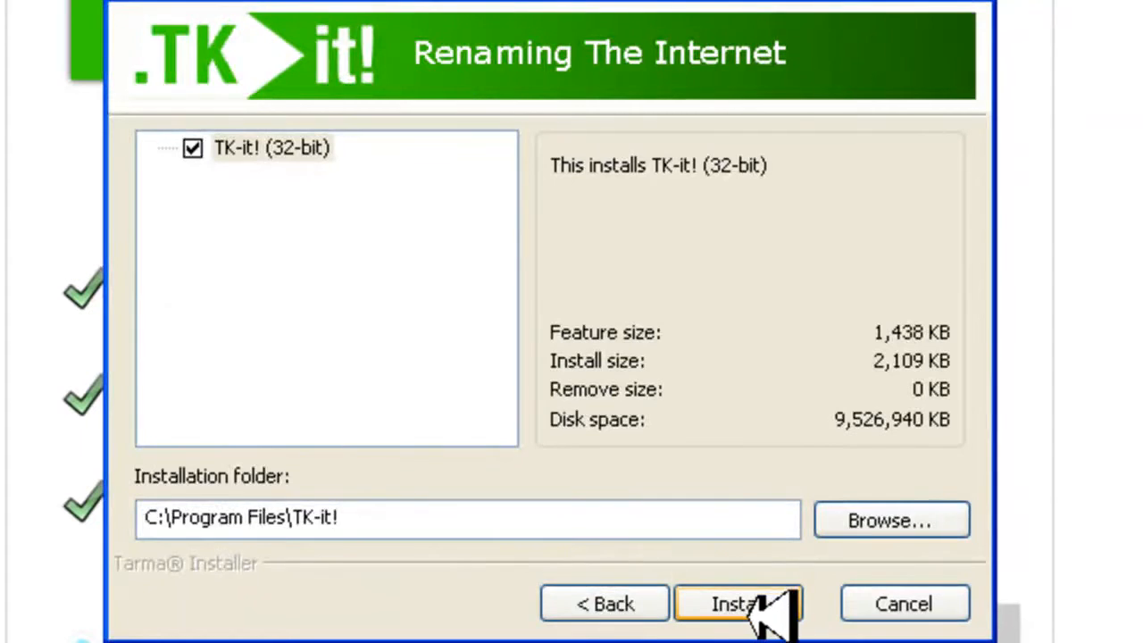
left_click(761, 603)
left_click(498, 392)
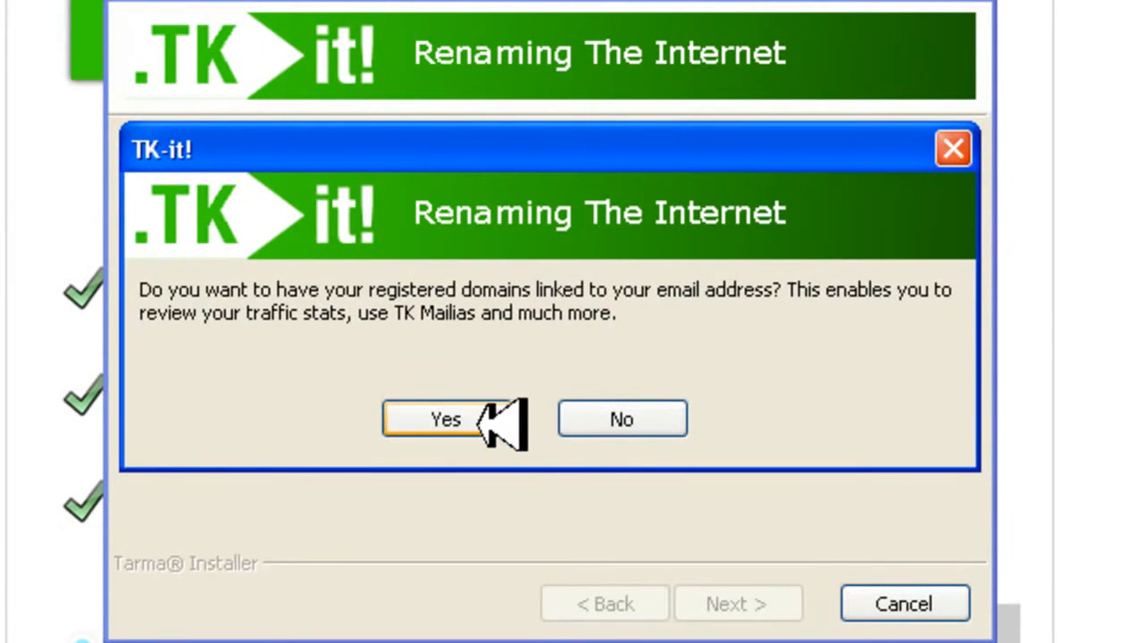
left_click(487, 417)
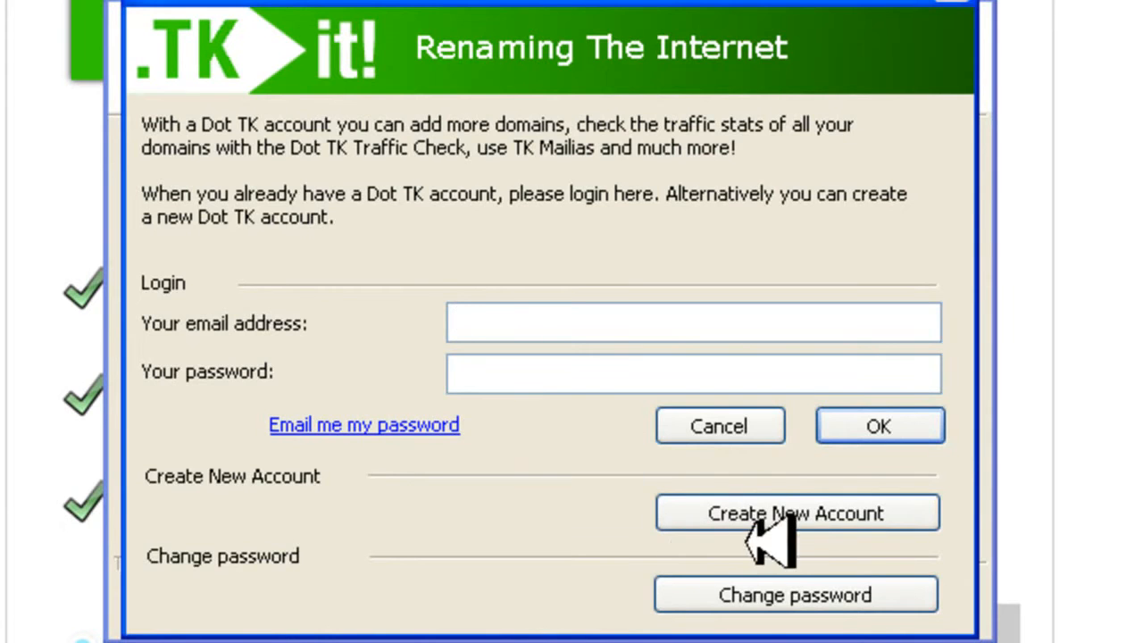
Create a new Dot TK account by entering the email address and the account password twice, and close the confirmation
left_click(812, 515)
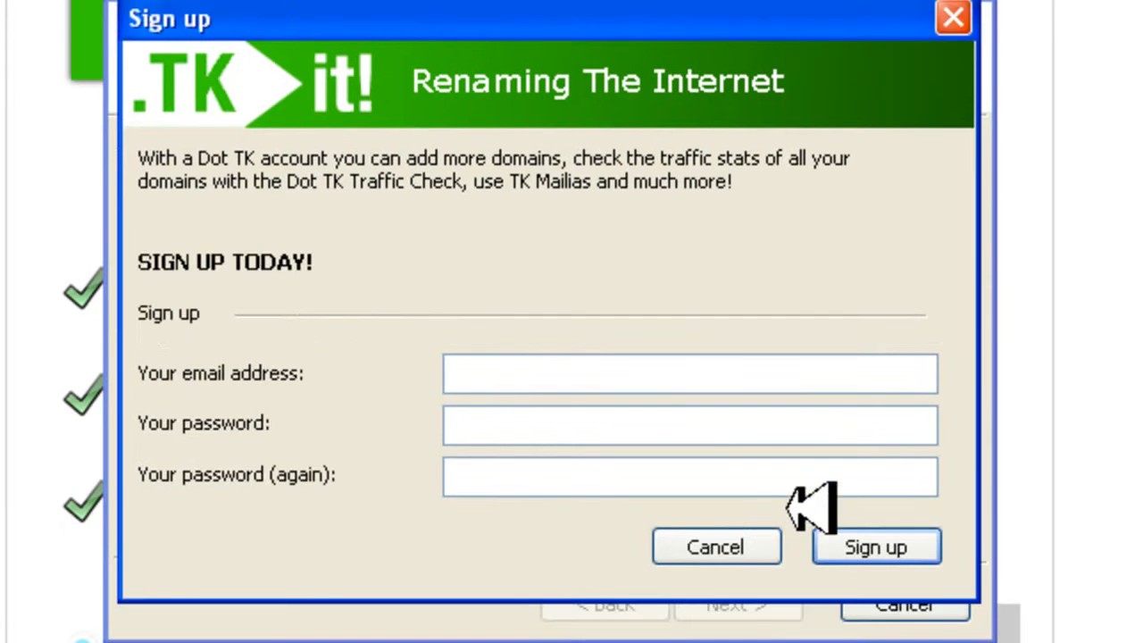
left_click(527, 386)
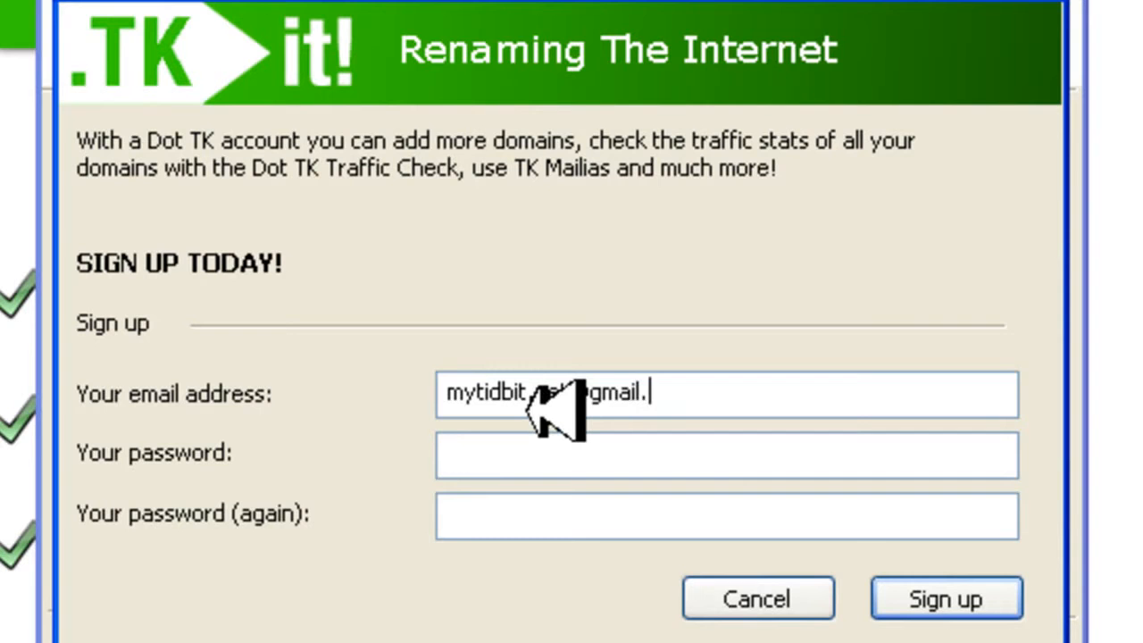
left_click(522, 462)
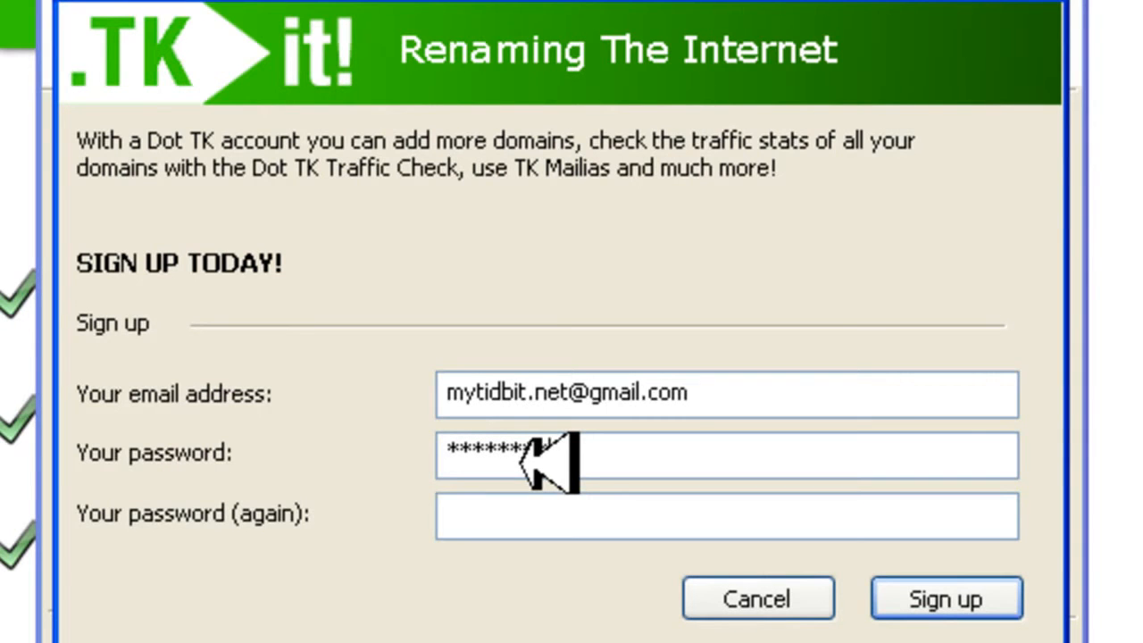
left_click(491, 516)
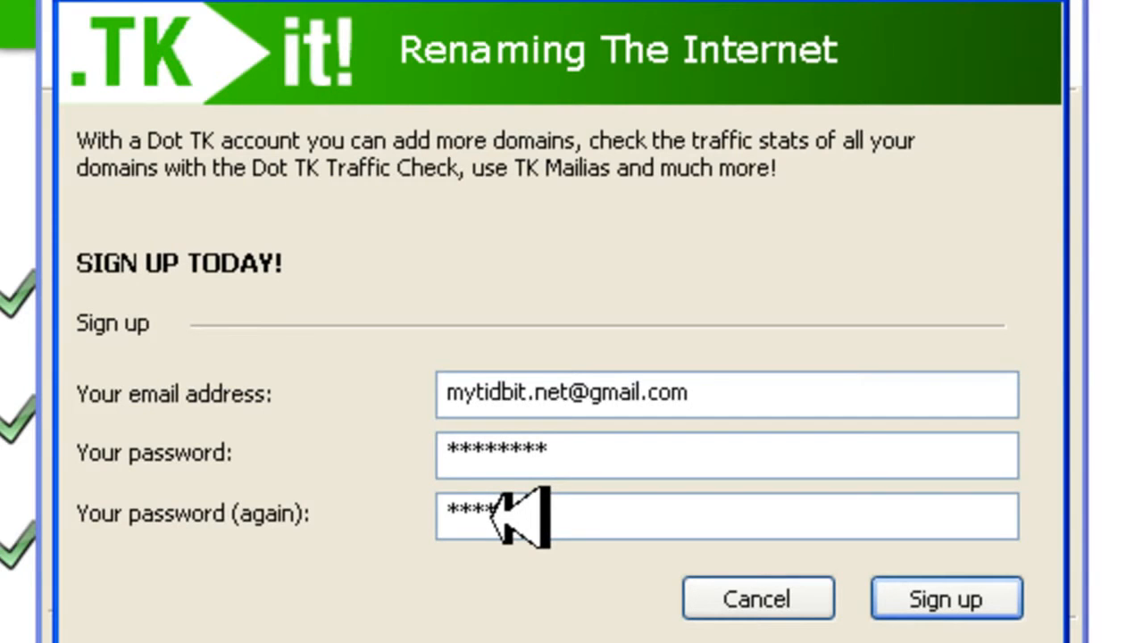
left_click(954, 599)
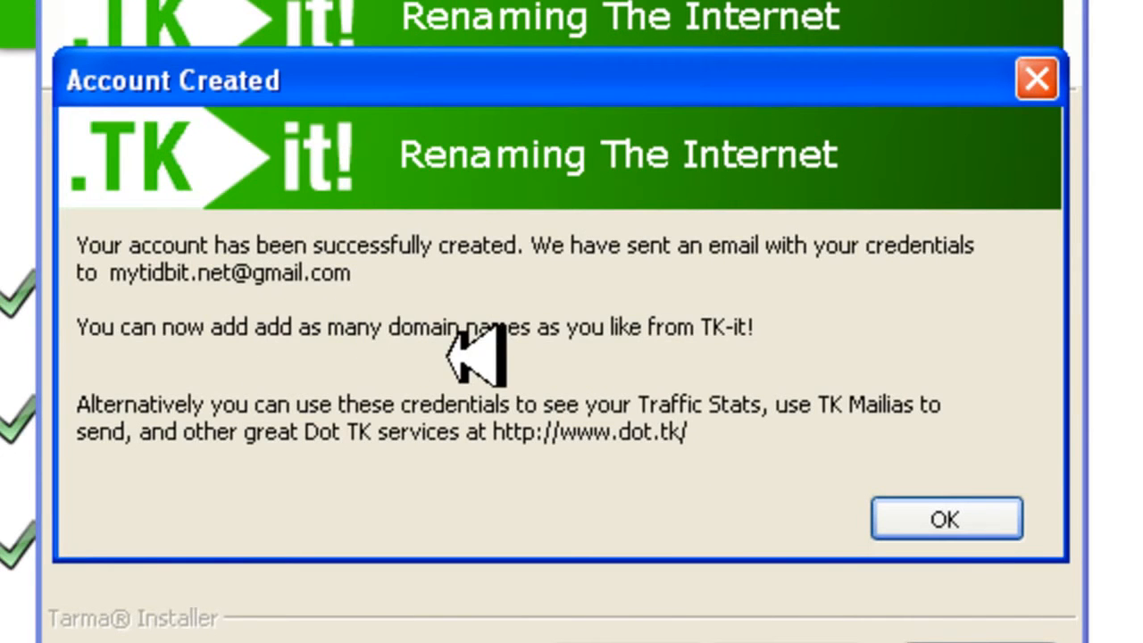
left_click(948, 523)
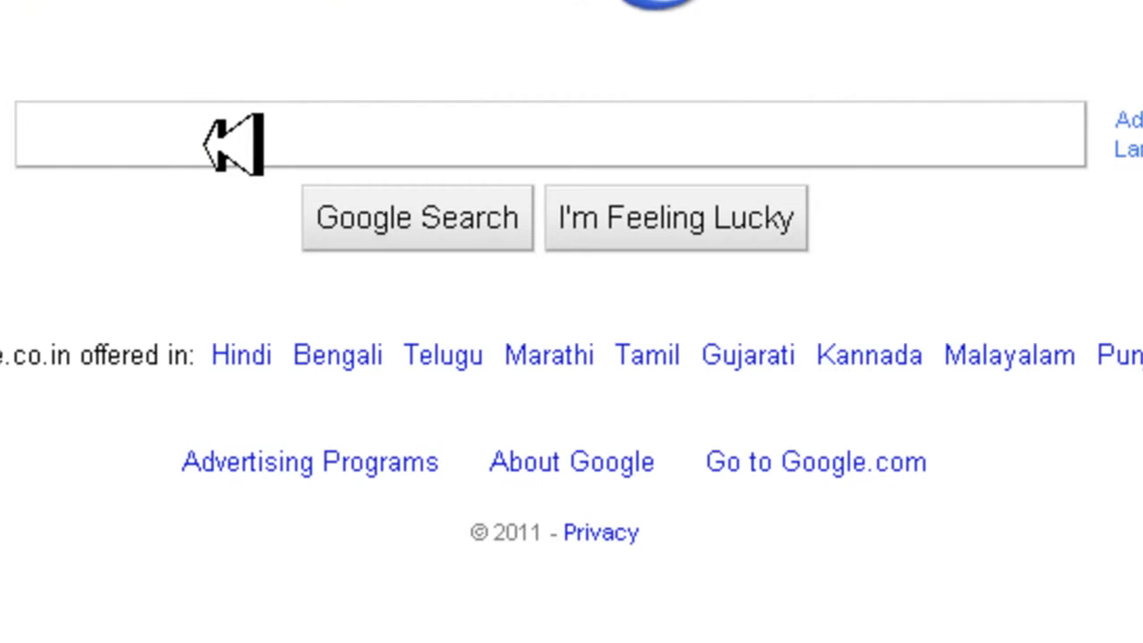
Search Google for "file zille" and open the FileZilla homepage with its quick download links
type("file ")
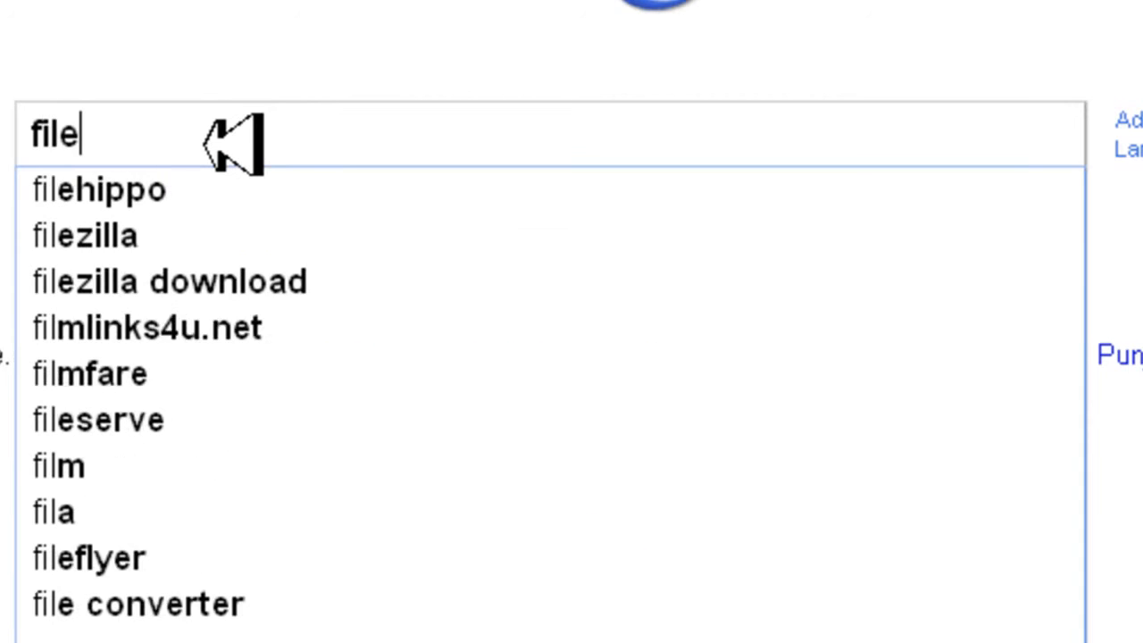
type("zille")
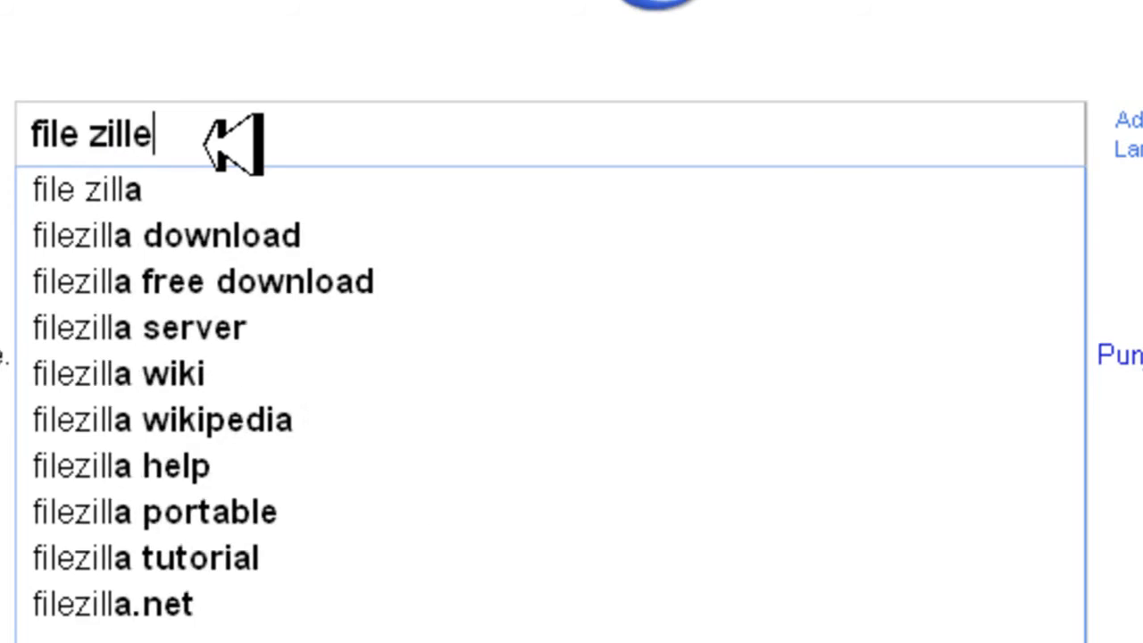
key("Return")
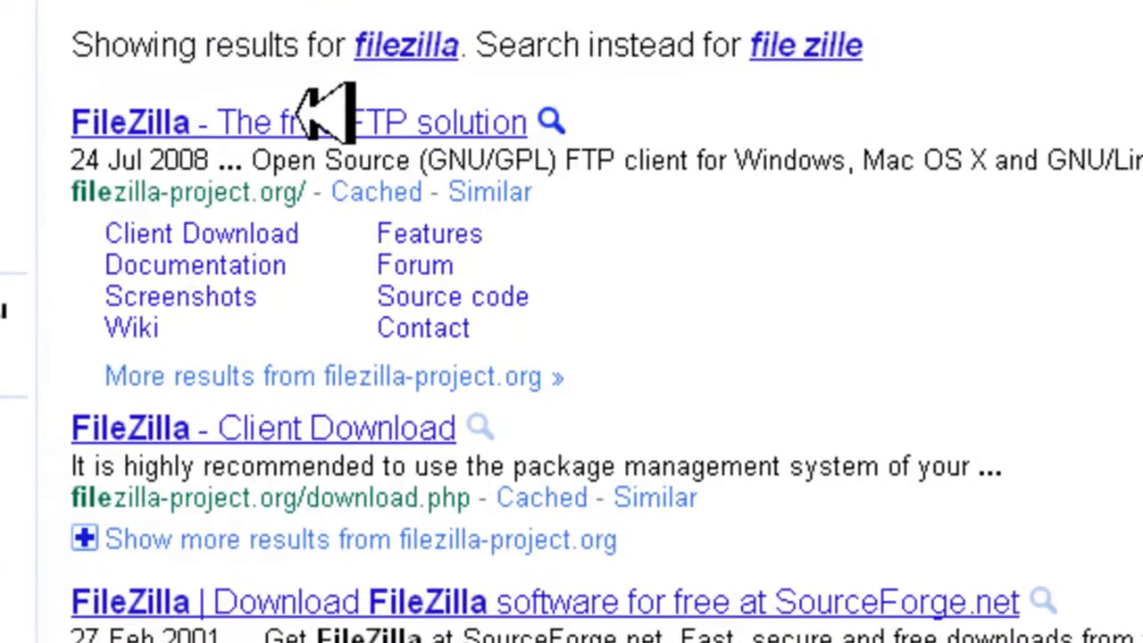
left_click(324, 114)
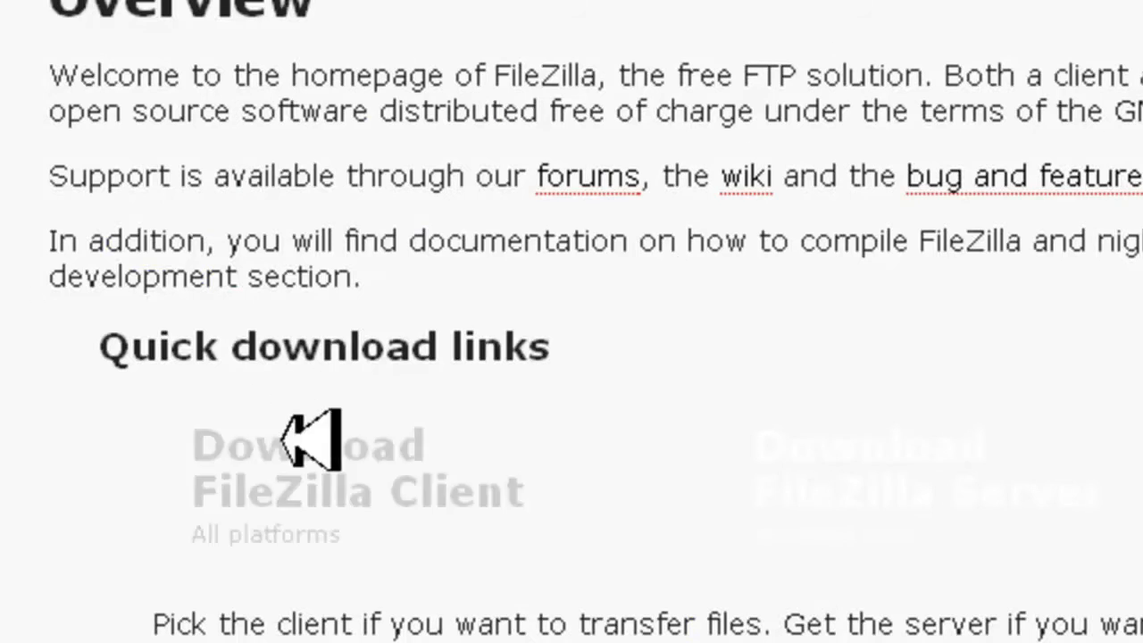
scroll(397, 402, "down", 10)
scroll(397, 401, "up", 10)
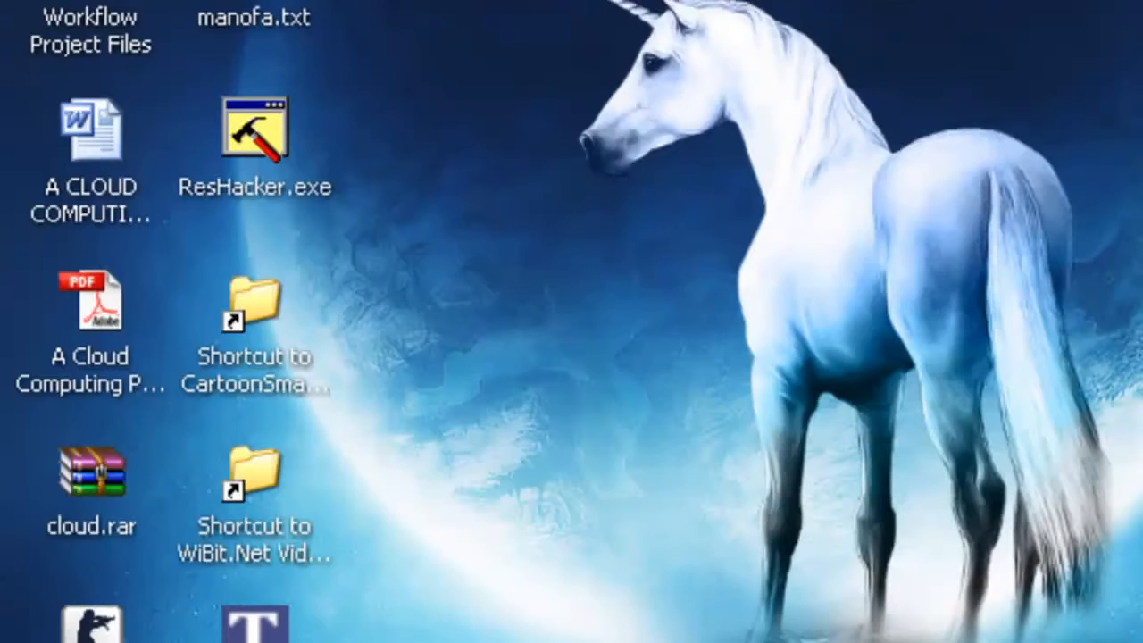
key("super")
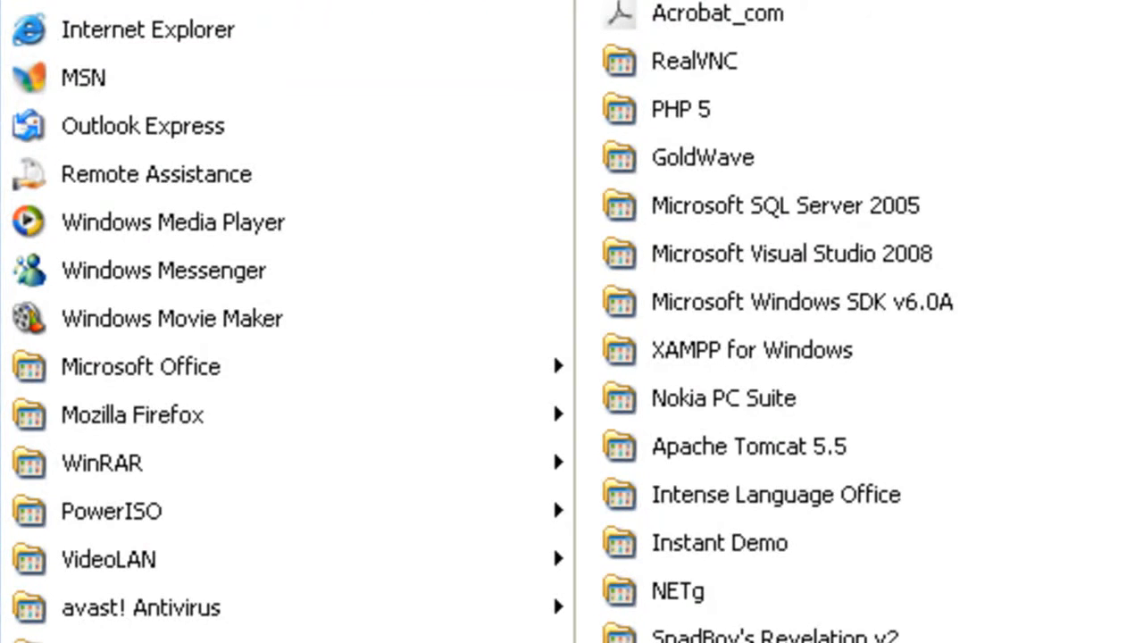
key("Escape")
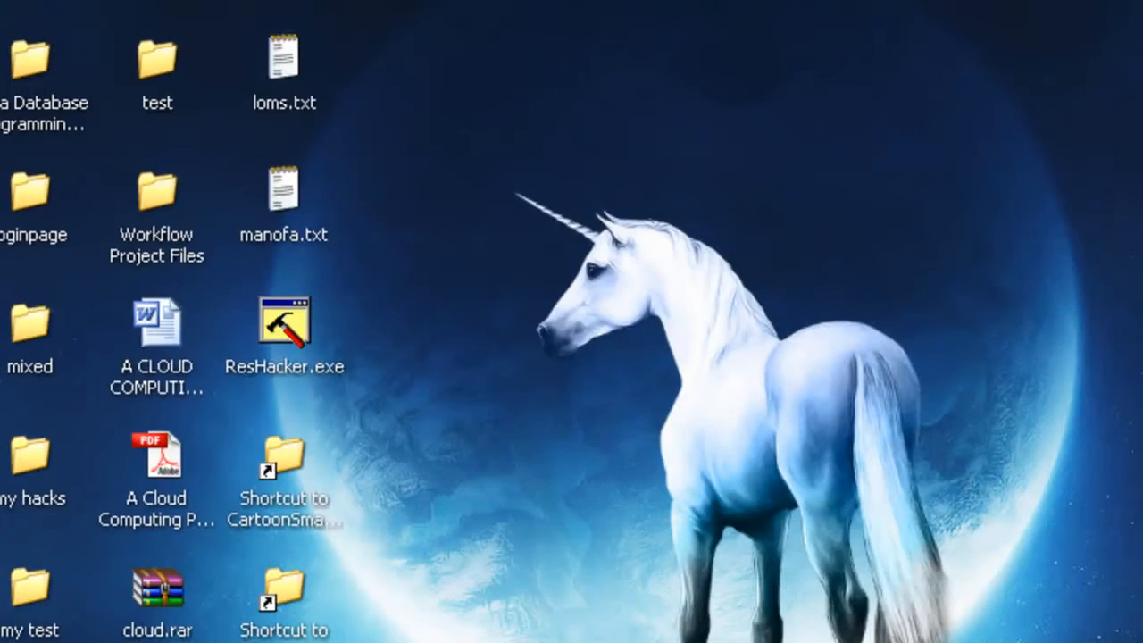
key("F5")
key("F5")
Open the index.html file from the desktop in Notepad to view its HTML source
right_click(280, 2)
mouse_move(389, 149)
left_click(765, 278)
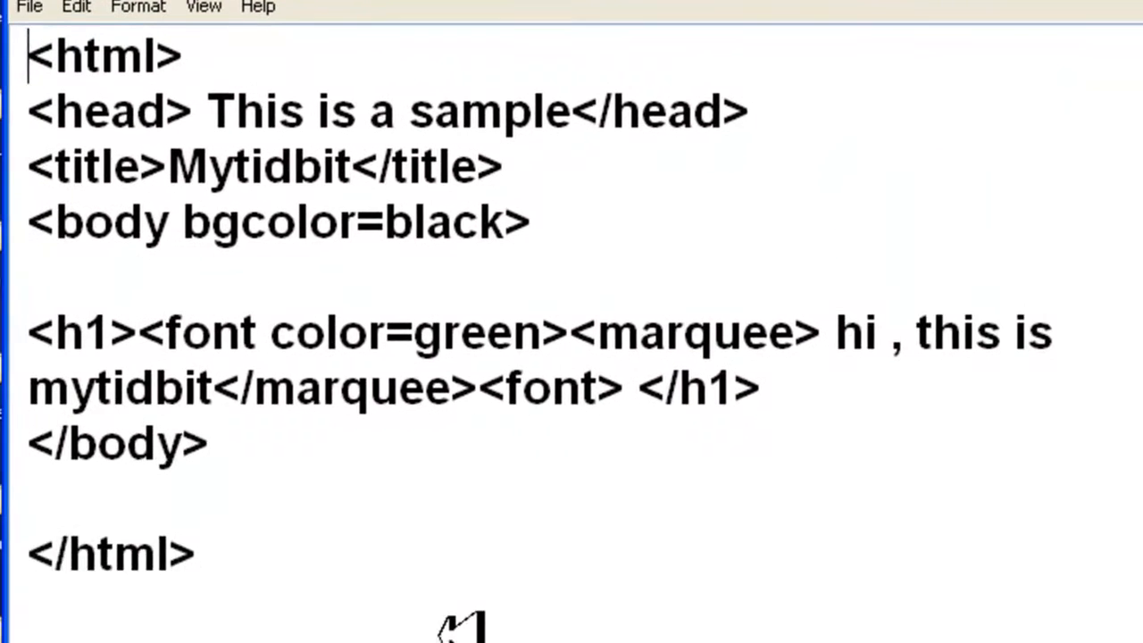
left_click_drag(459, 620, 40, 55)
left_click(685, 518)
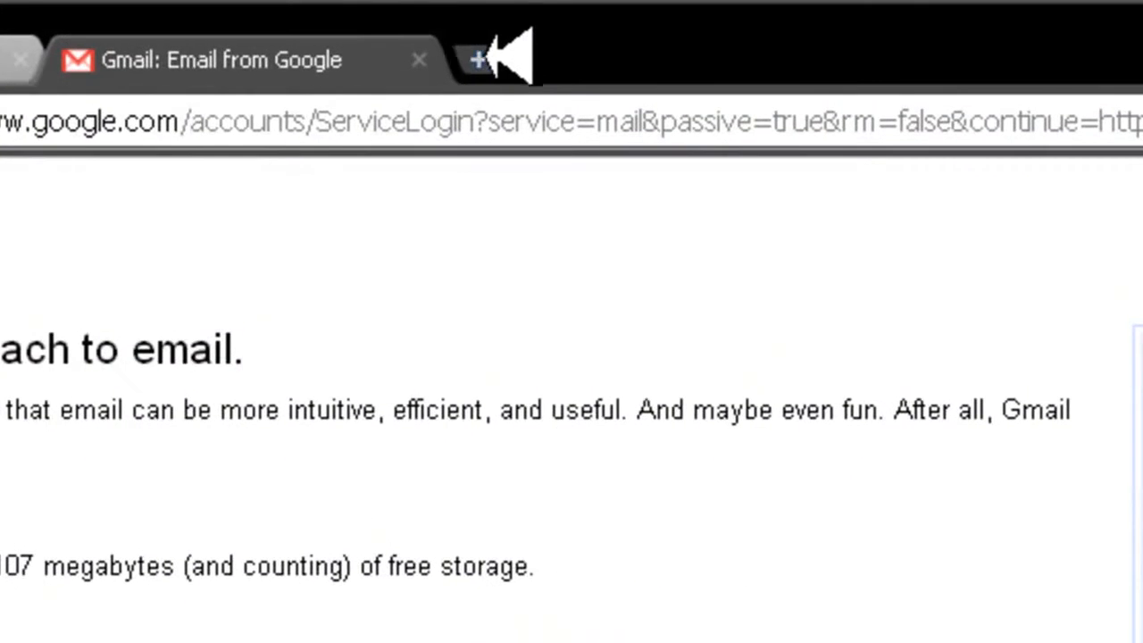
left_click(488, 56)
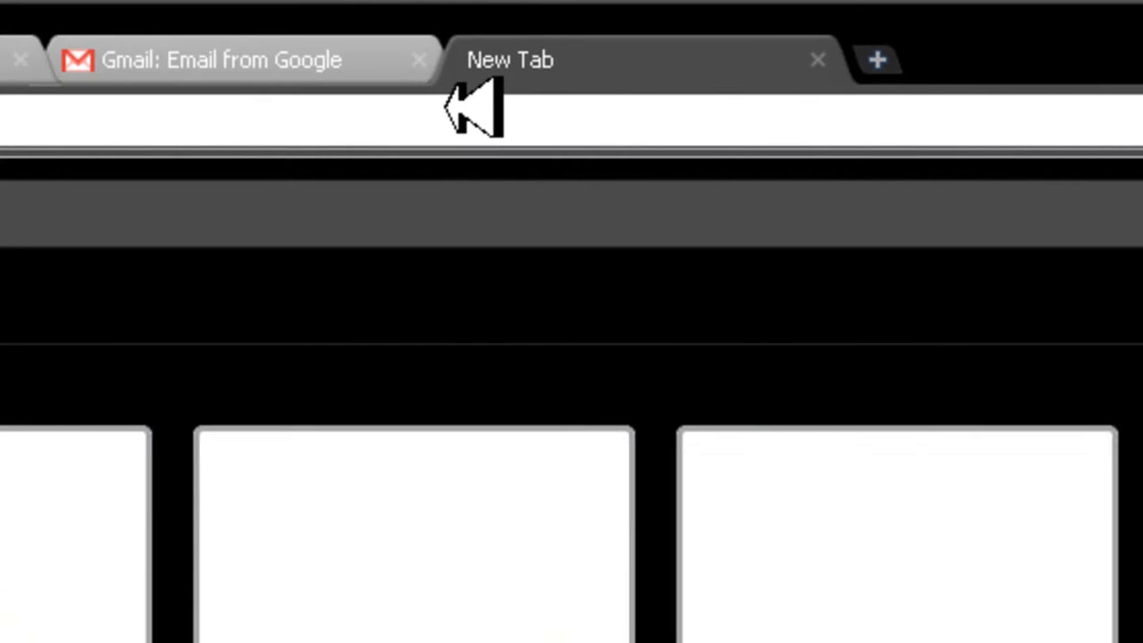
type("www.")
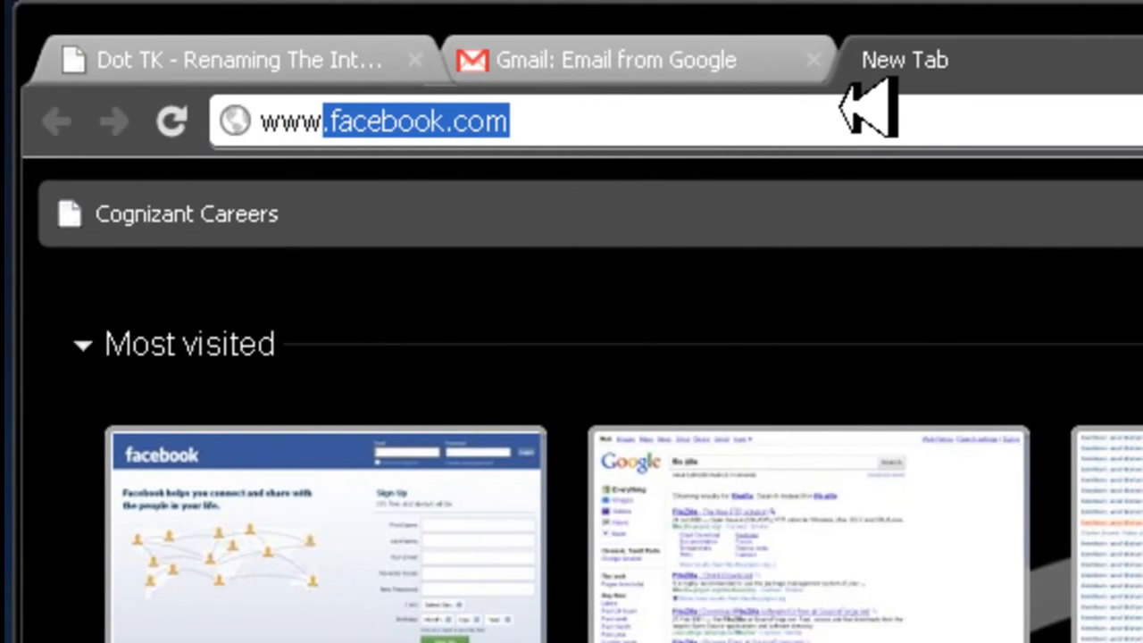
type("w3schools")
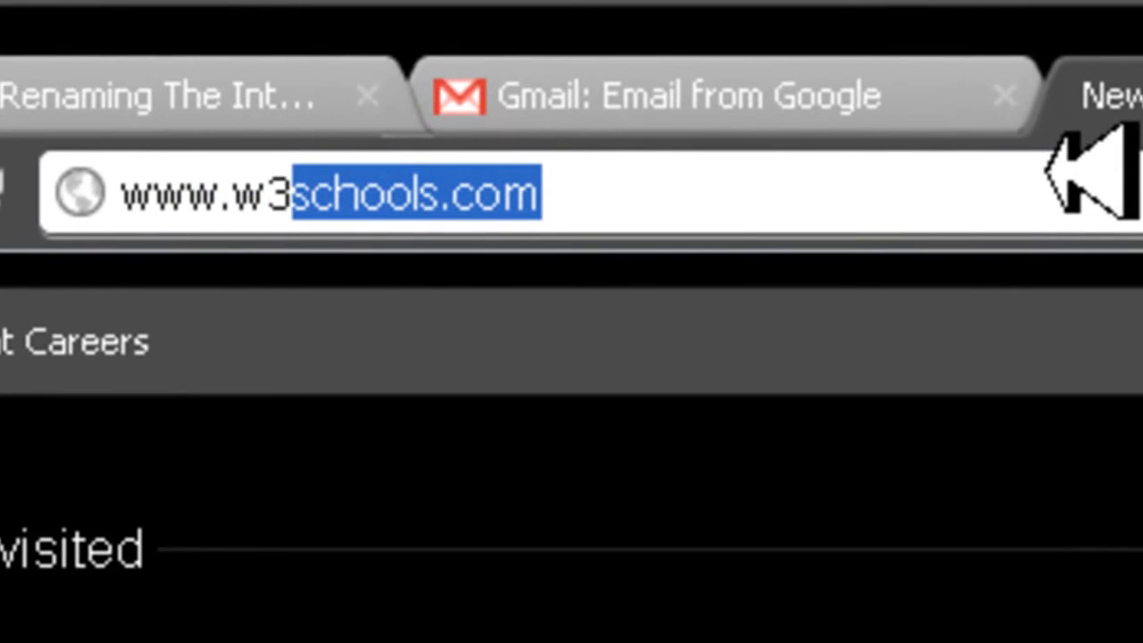
key("Return")
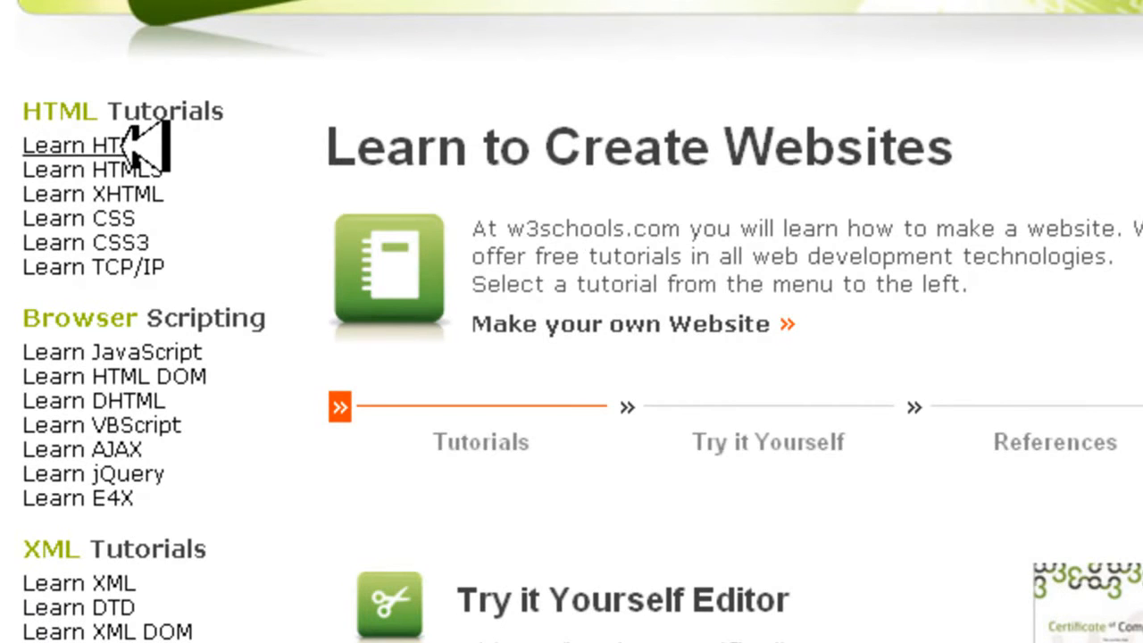
Look through the w3schools tutorial list and open the Learn HTML tutorial
scroll(749, 521, "down", 5)
scroll(748, 521, "up", 5)
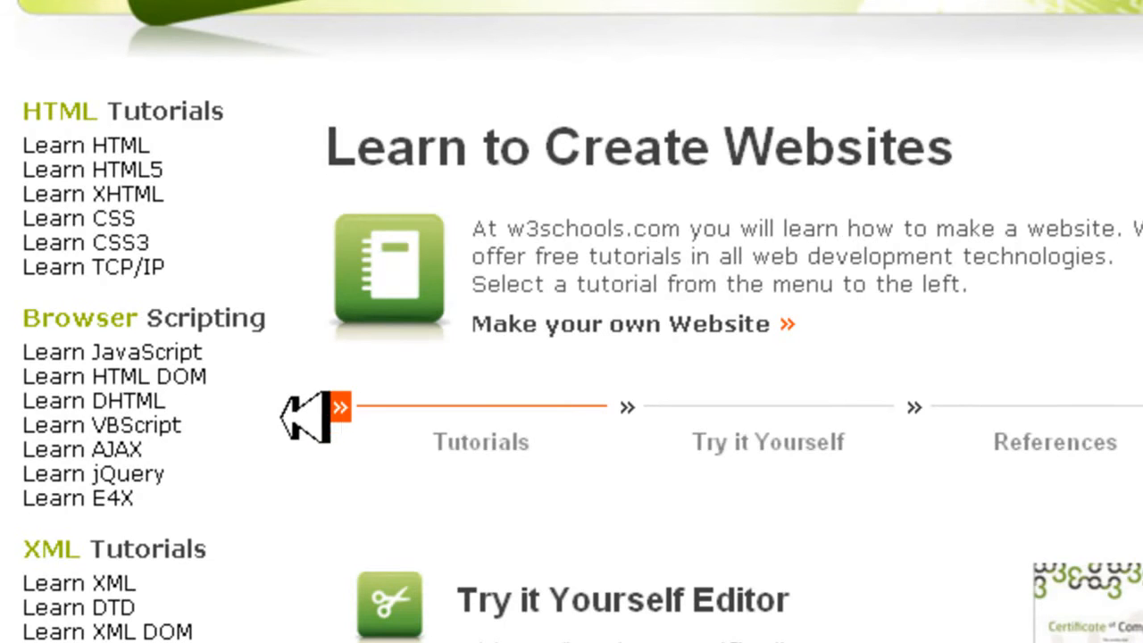
scroll(370, 506, "down", 4)
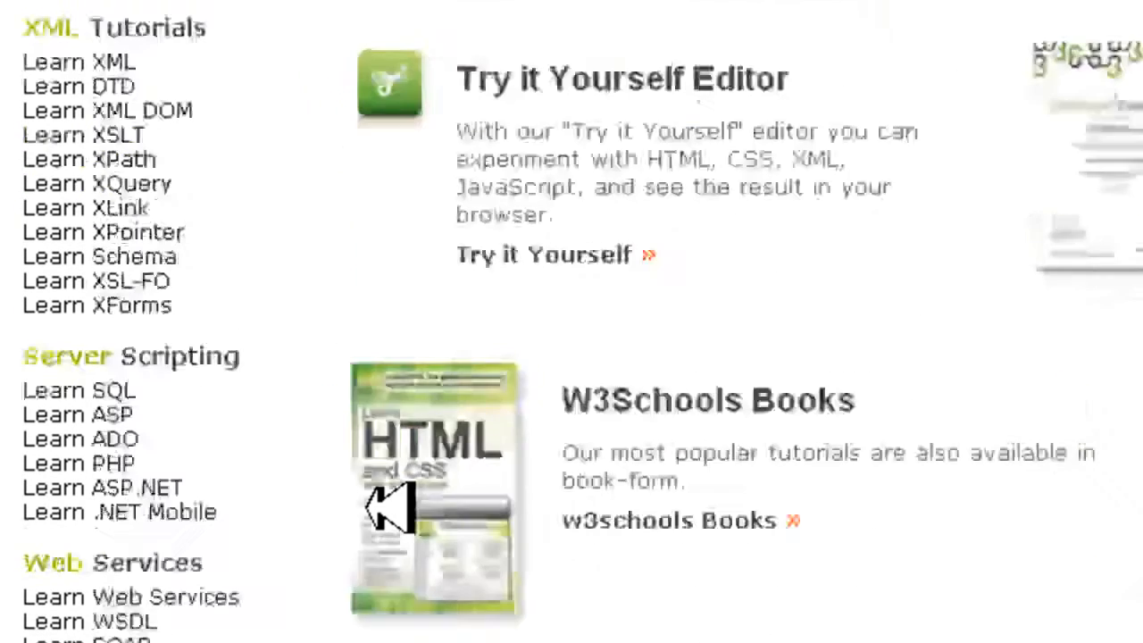
scroll(370, 505, "up", 4)
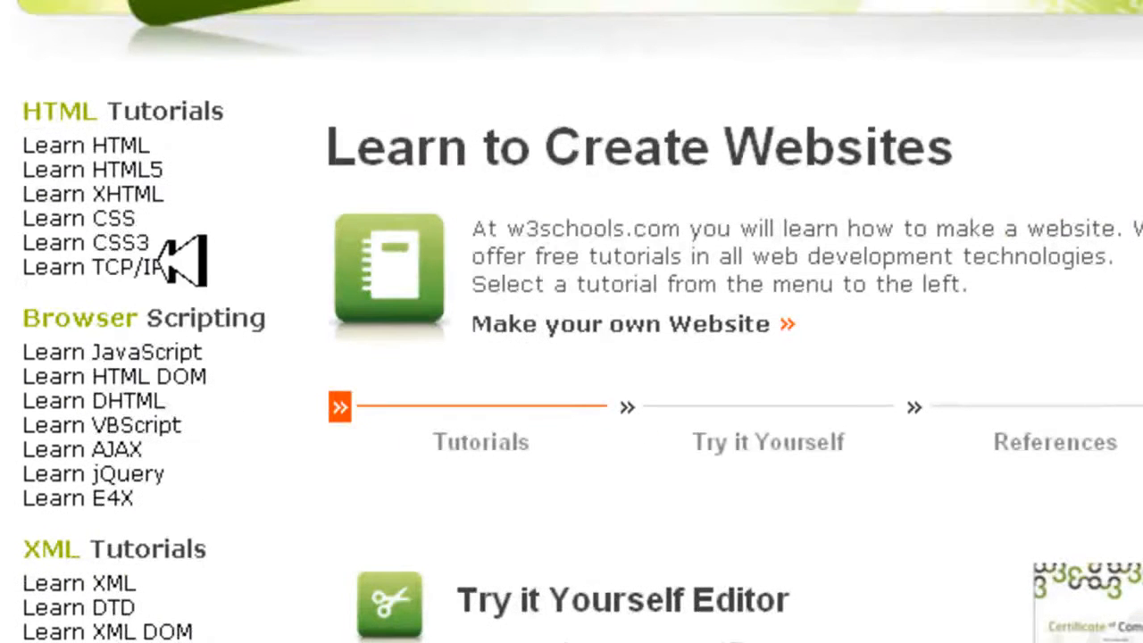
left_click(103, 143)
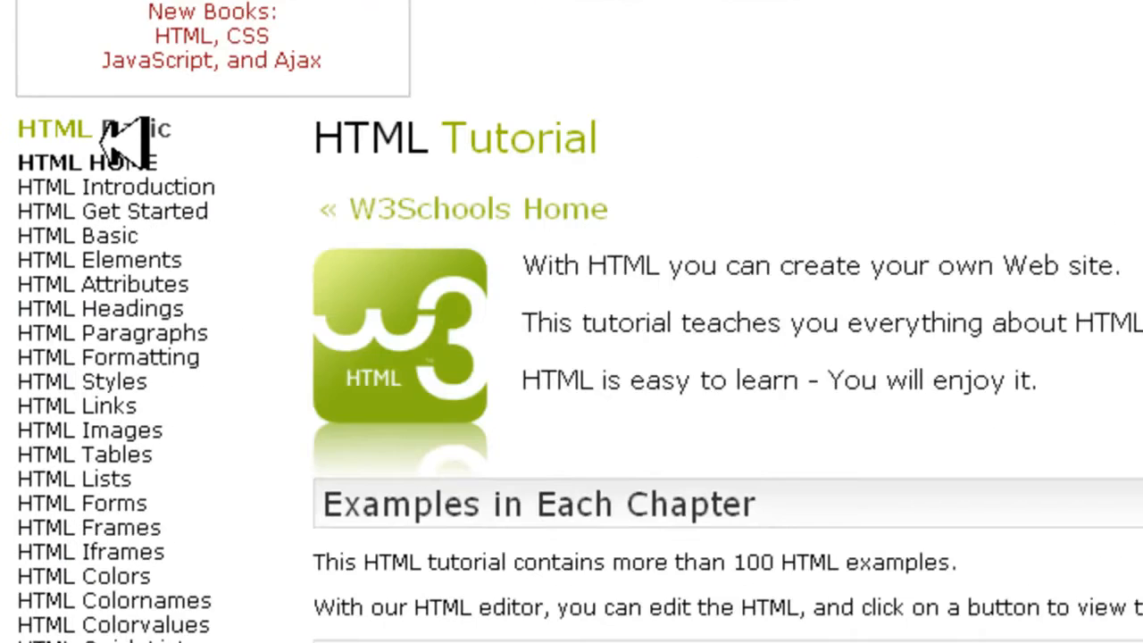
Examine the HTML Tutorial page, including its chapter list and the example code
scroll(841, 594, "down", 6)
scroll(572, 357, "up", 6)
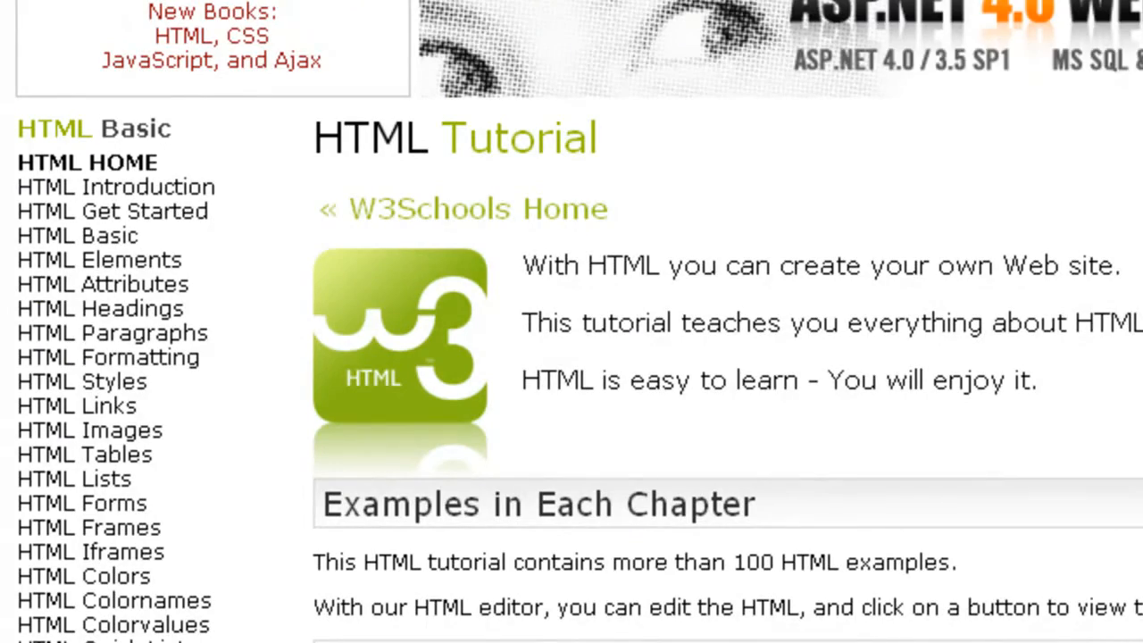
scroll(572, 357, "down", 6)
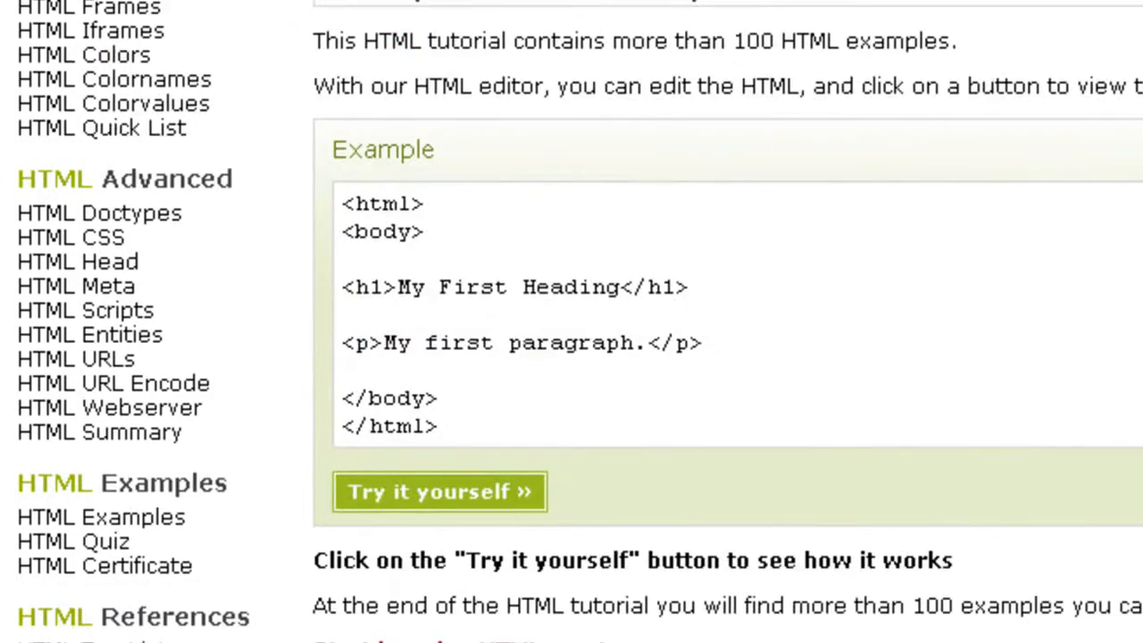
scroll(918, 620, "down", 4)
scroll(919, 619, "up", 10)
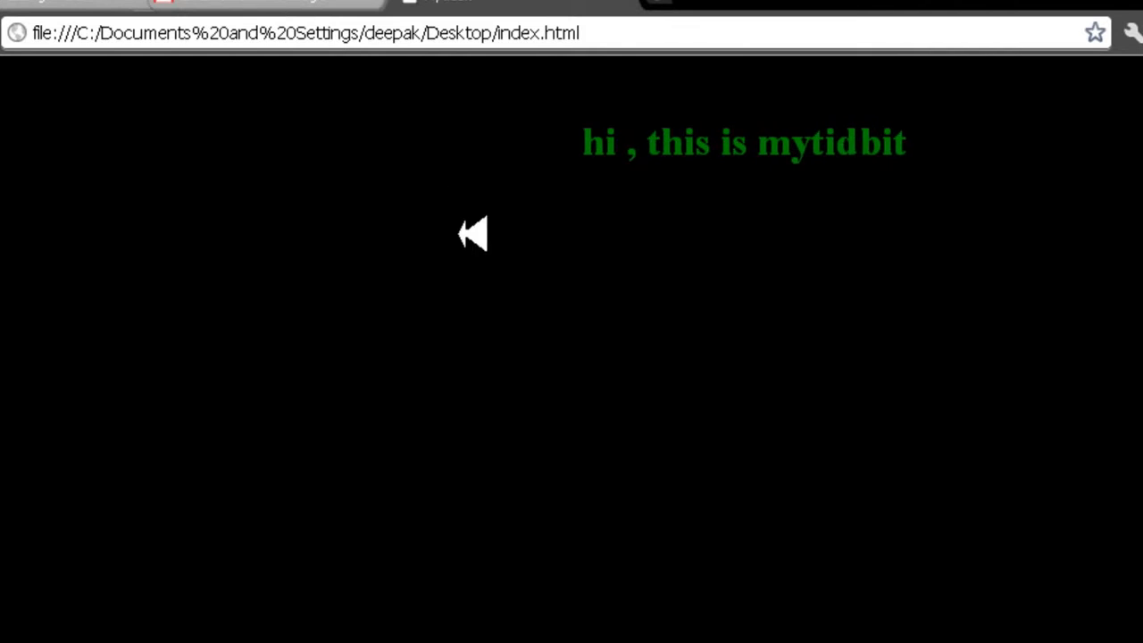
Highlight the moving text "hi , this is mytidbit" on the index.html page, deselect it and close that tab
left_click_drag(345, 150, 846, 162)
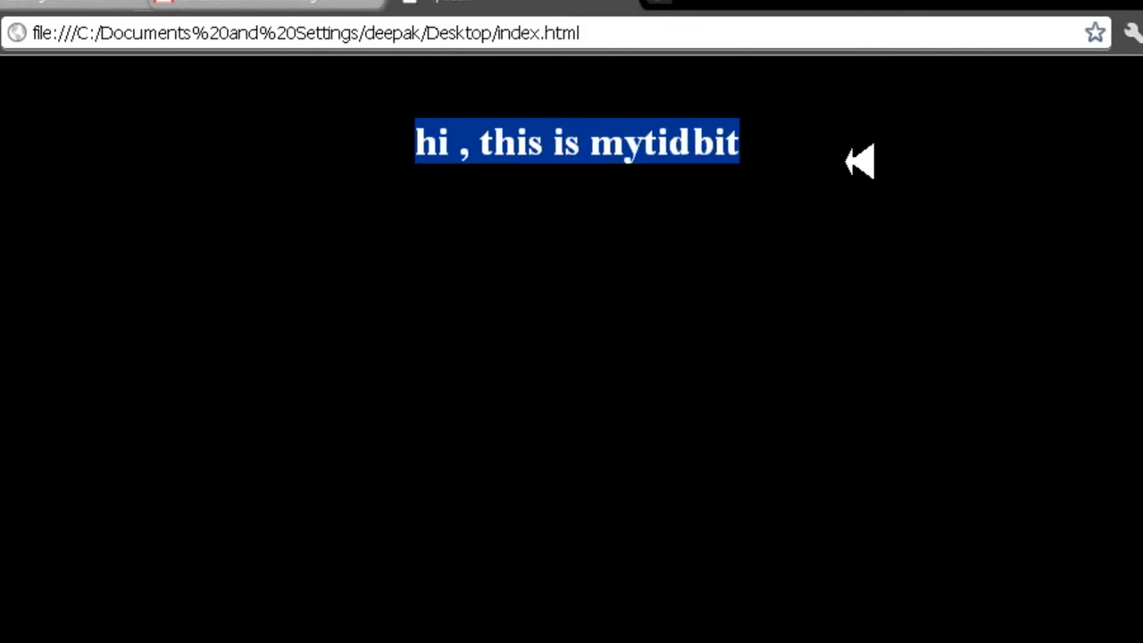
left_click(847, 162)
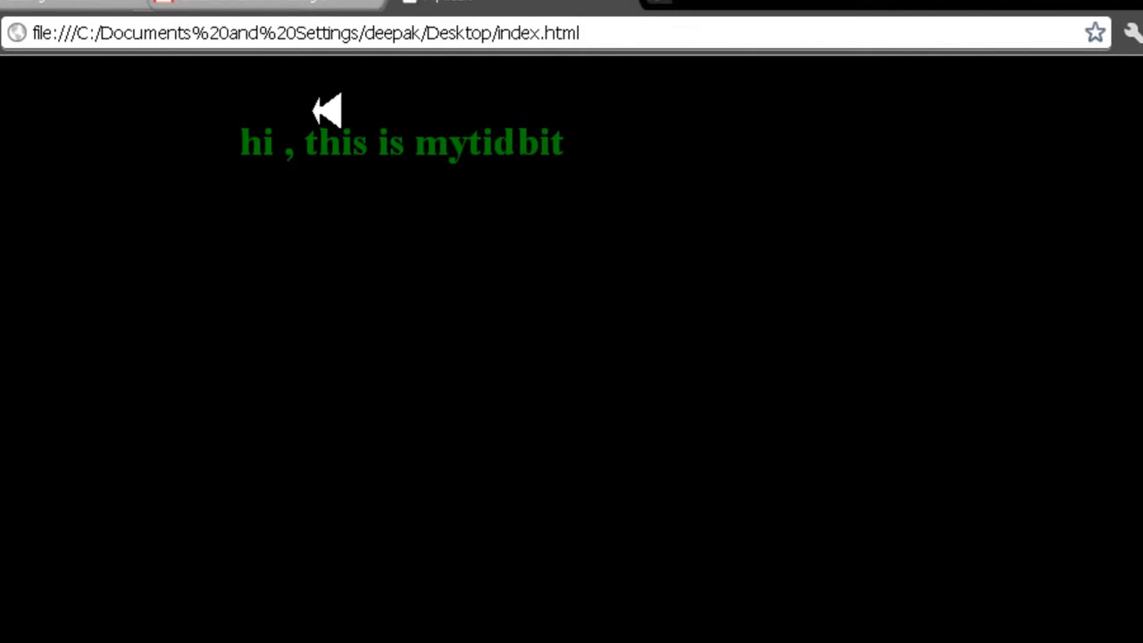
left_click(632, 2)
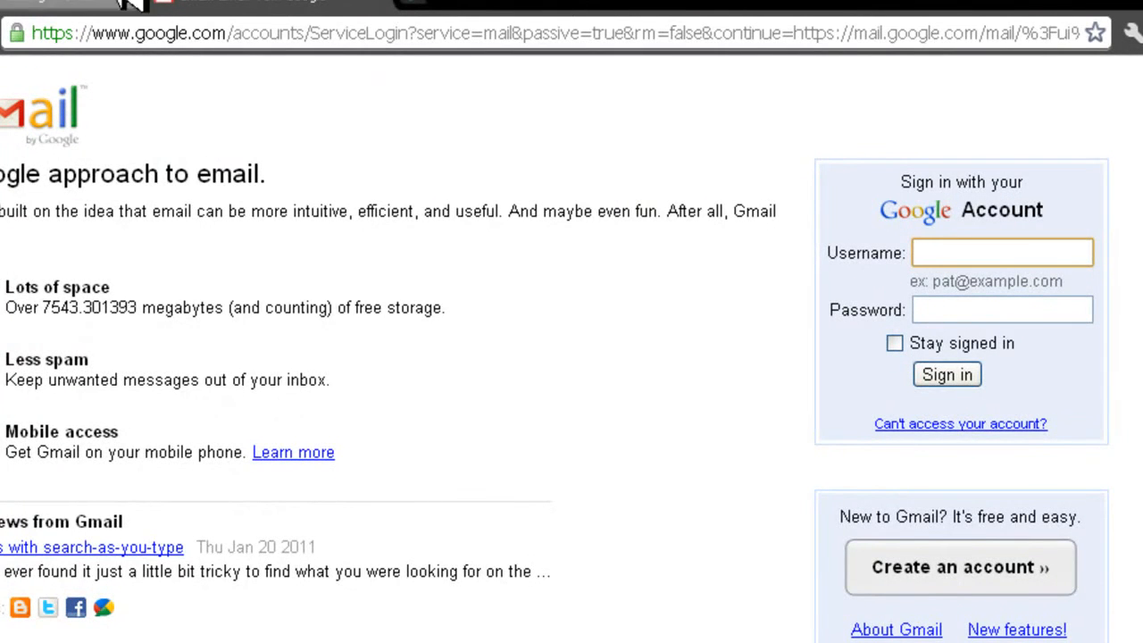
left_click(430, 3)
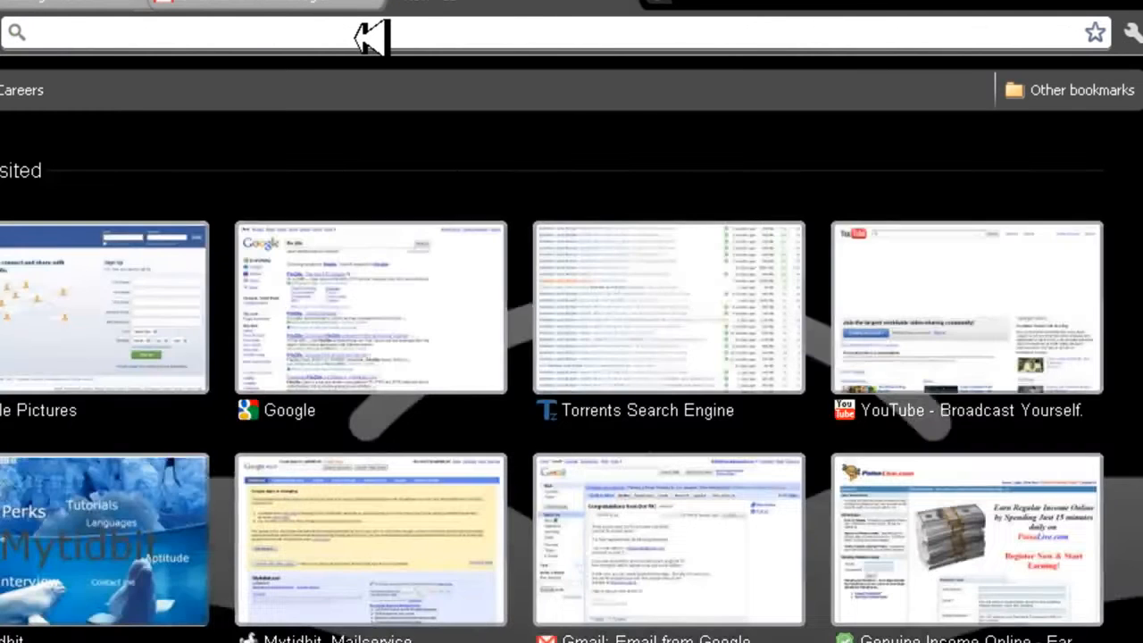
type("www")
type(".free")
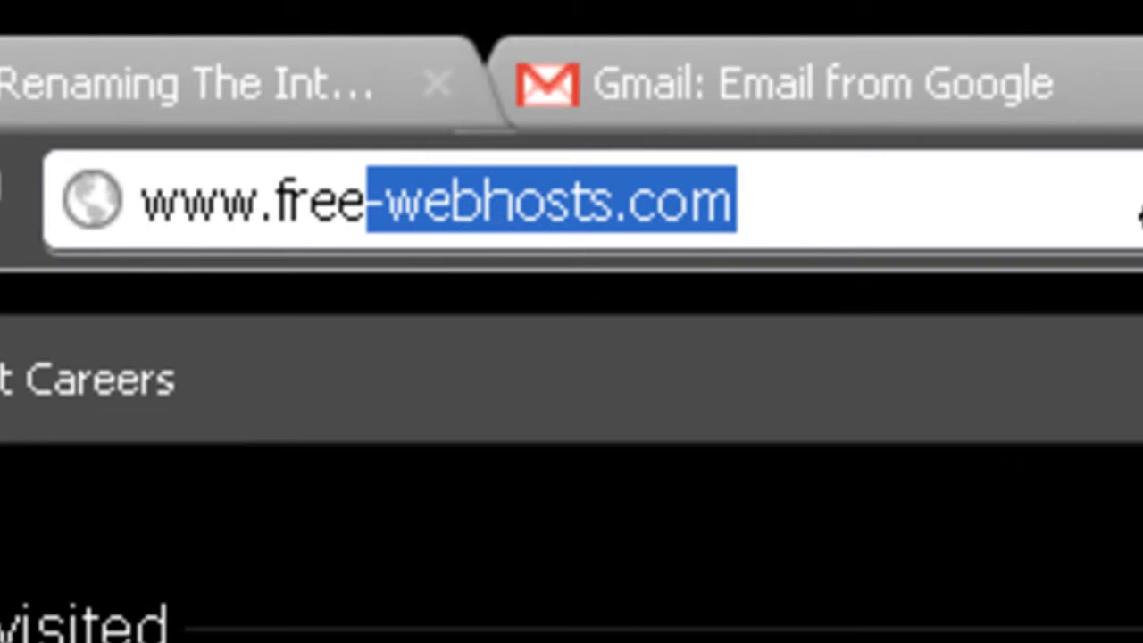
type(".")
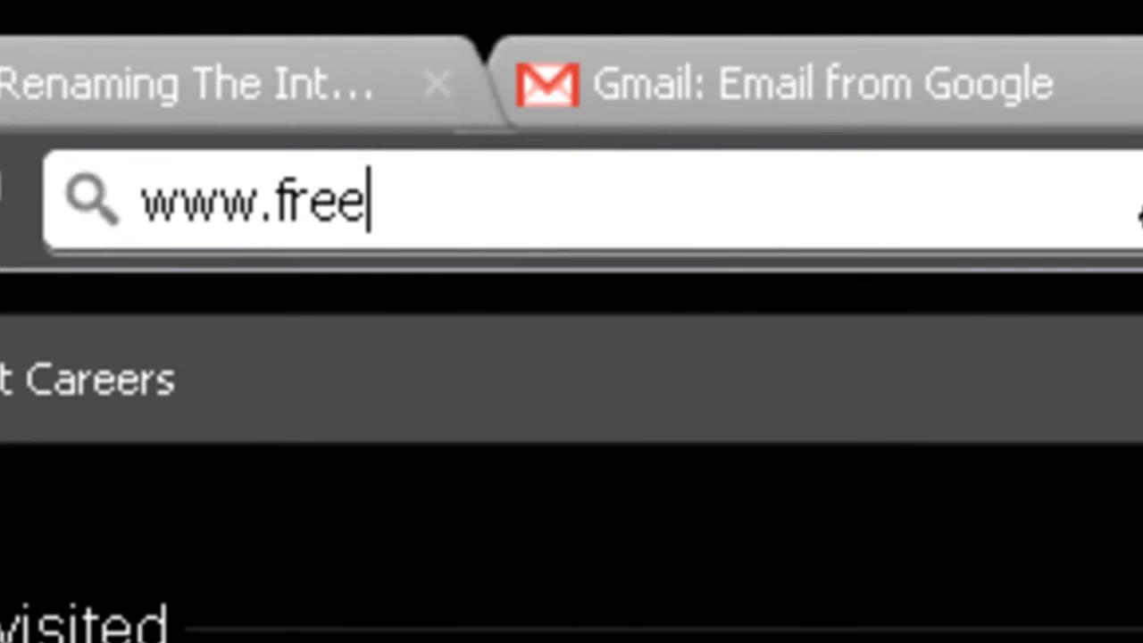
type("-web")
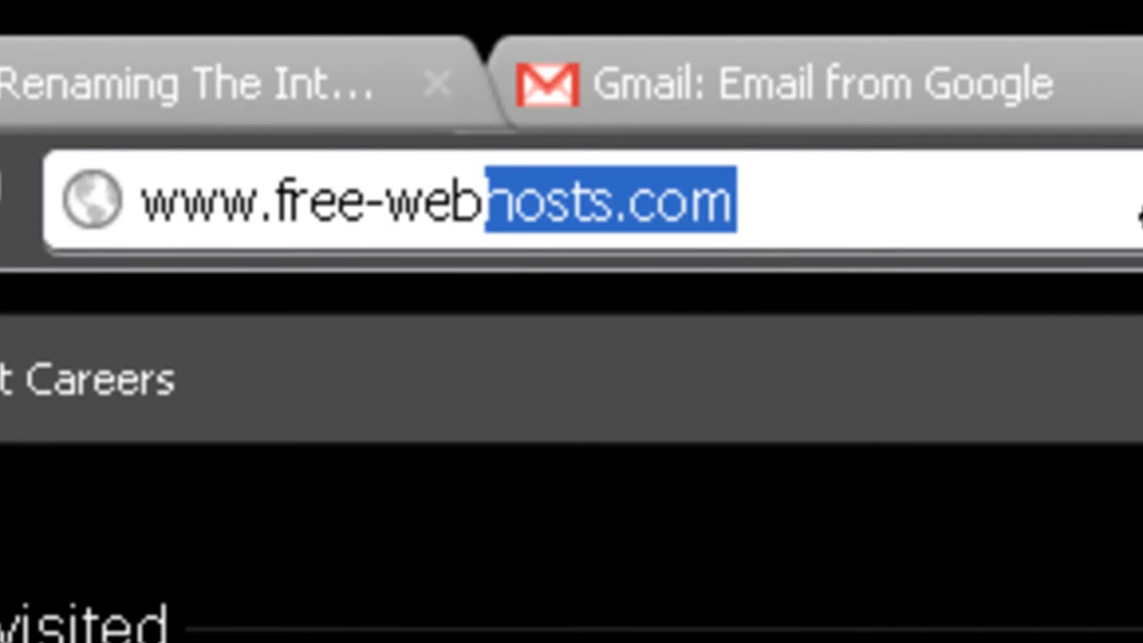
type("hosts")
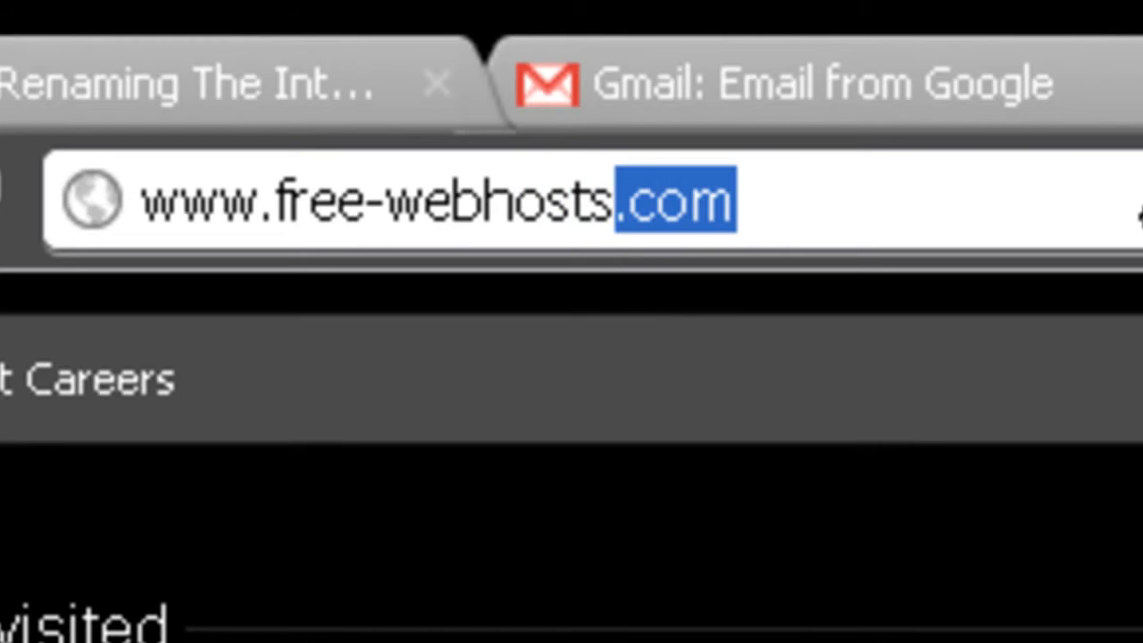
type(".co")
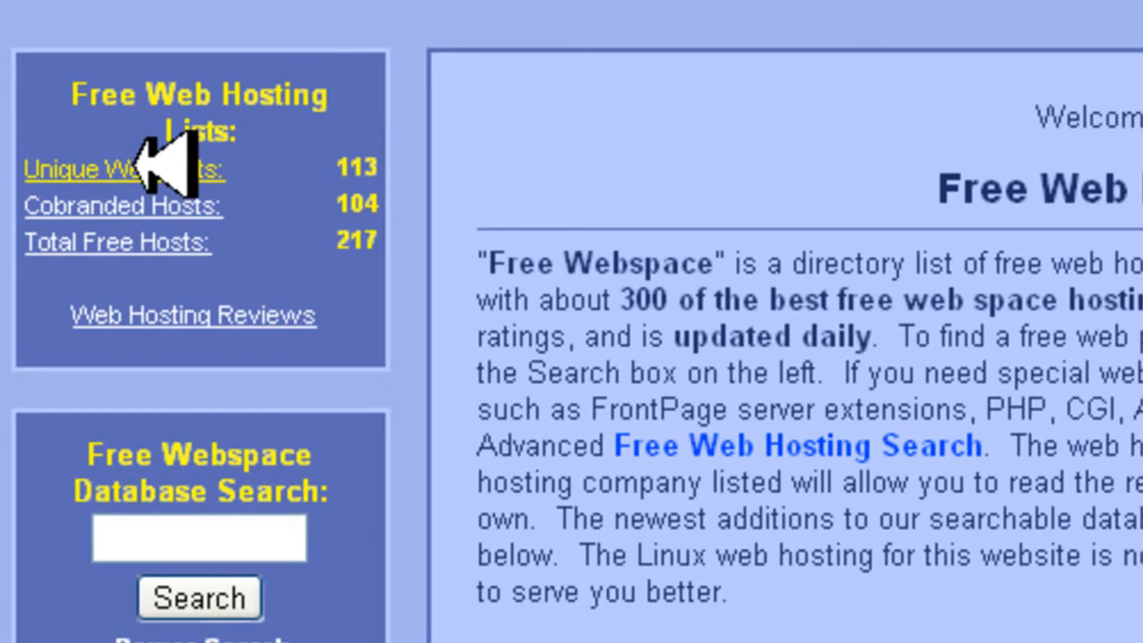
Open the Unique Webhosts list and go to the hosting review of 001Webs
left_click(166, 168)
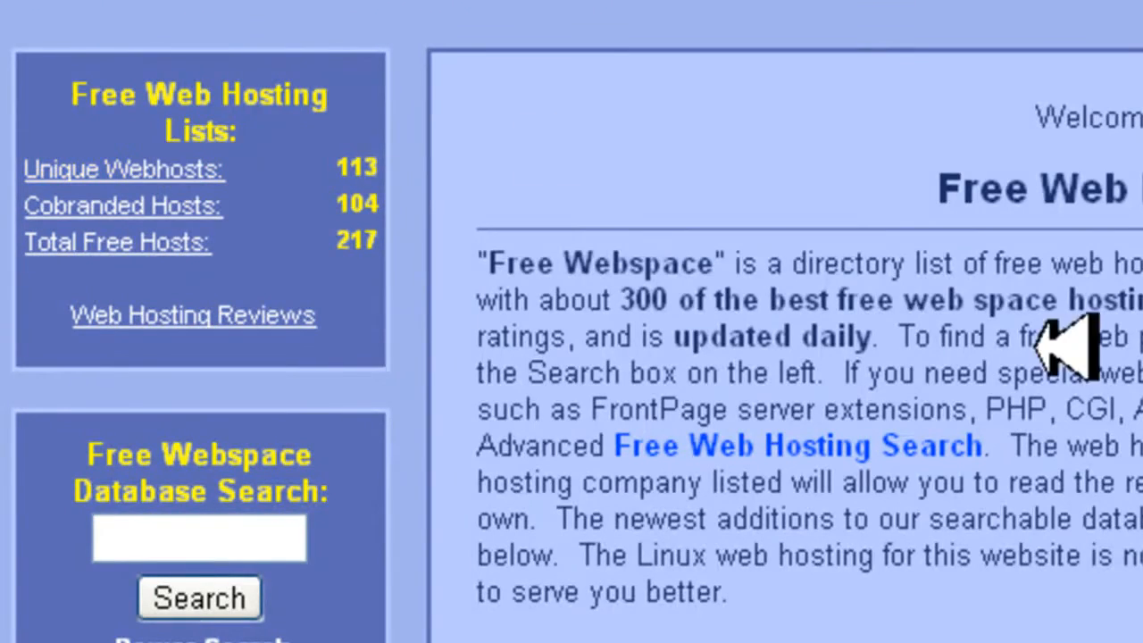
scroll(586, 331, "down", 10)
scroll(585, 335, "up", 10)
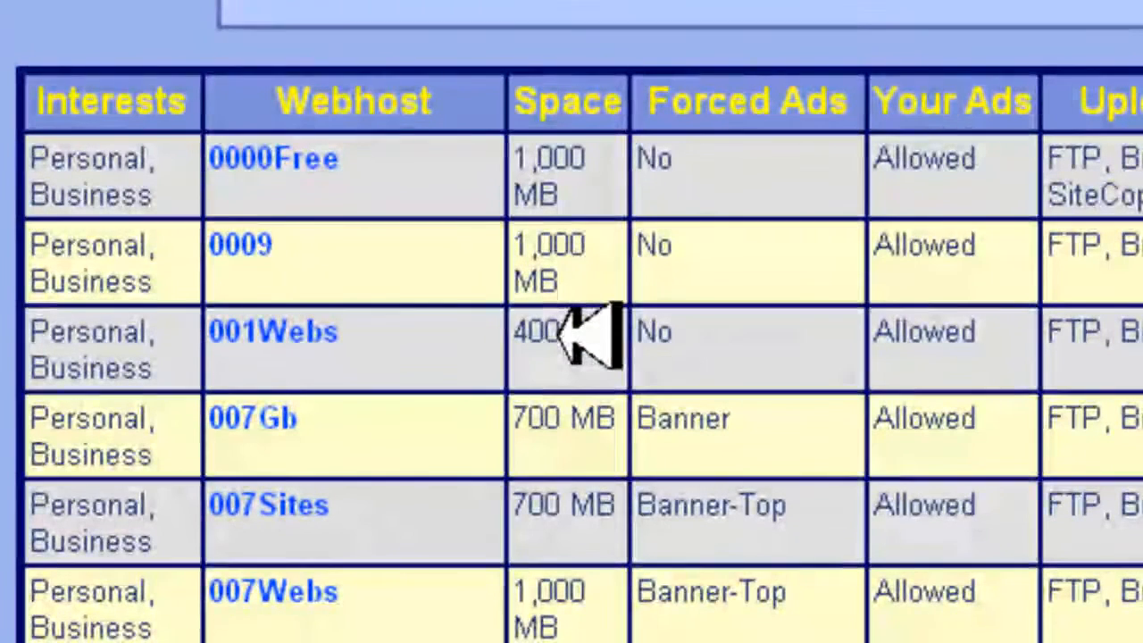
left_click_drag(213, 333, 287, 325)
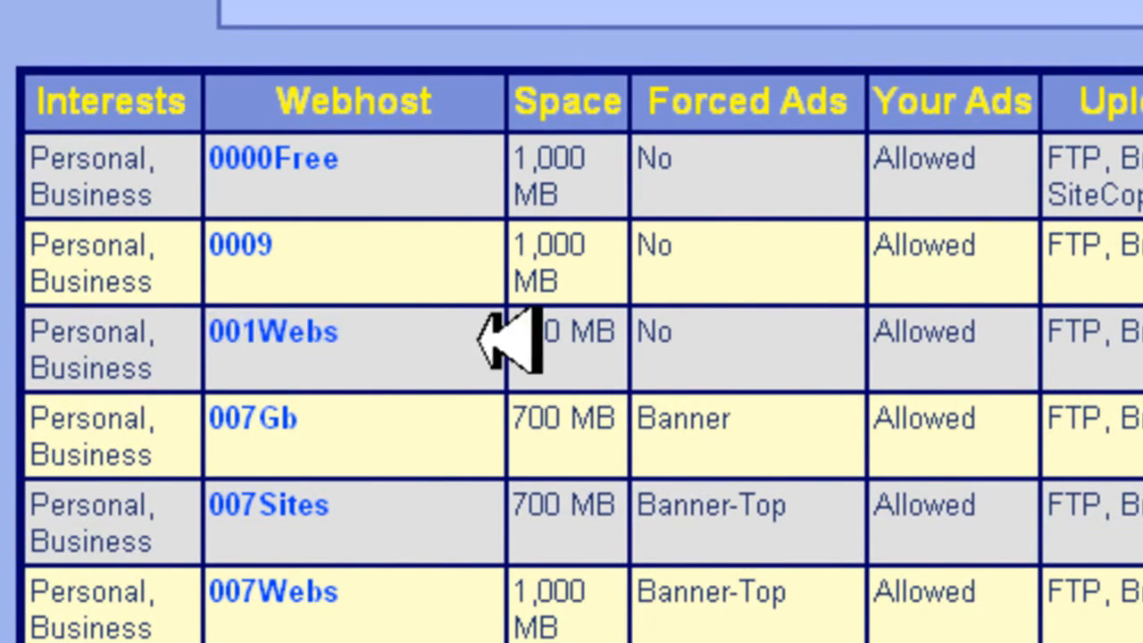
left_click(276, 337)
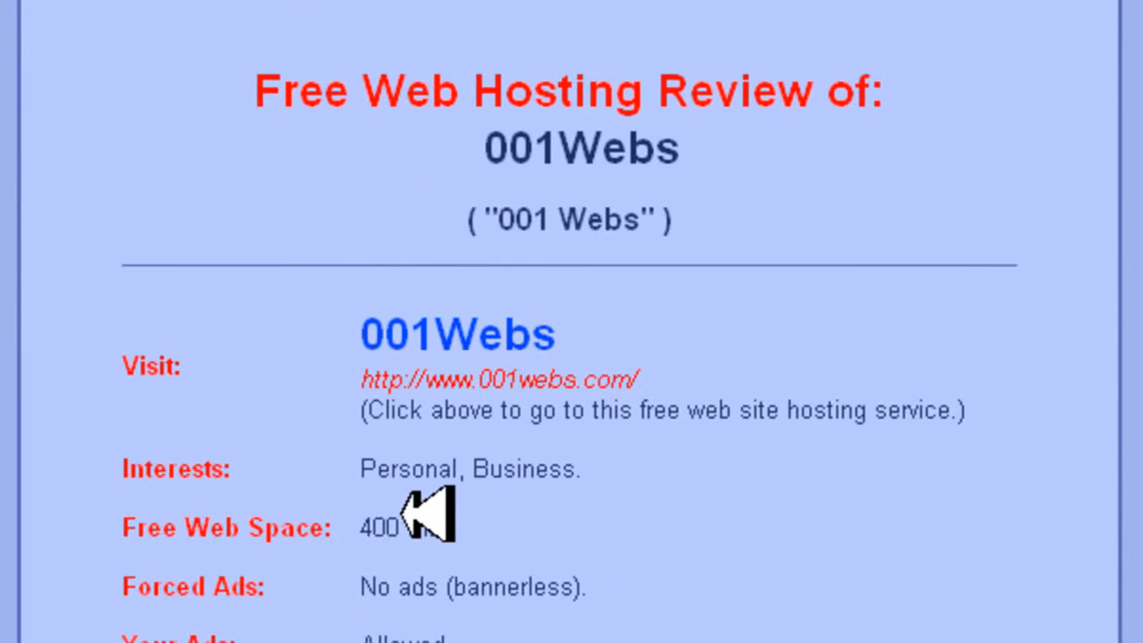
Visit the 001Webs site, open its registration form and set "How did you find us?" to Google
left_click(428, 333)
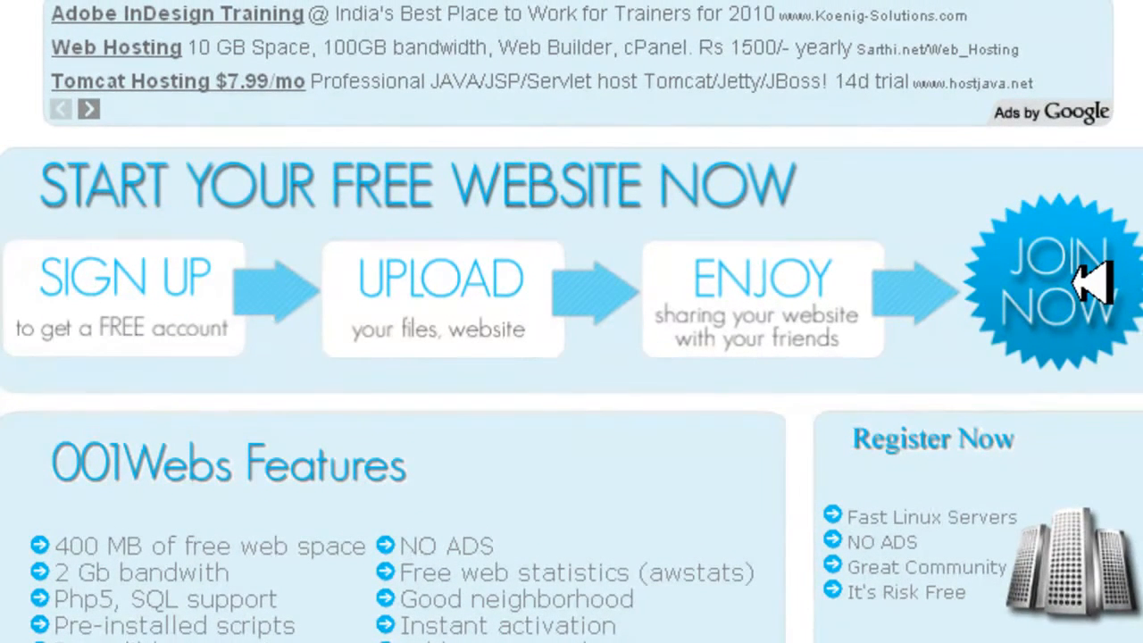
left_click(1091, 282)
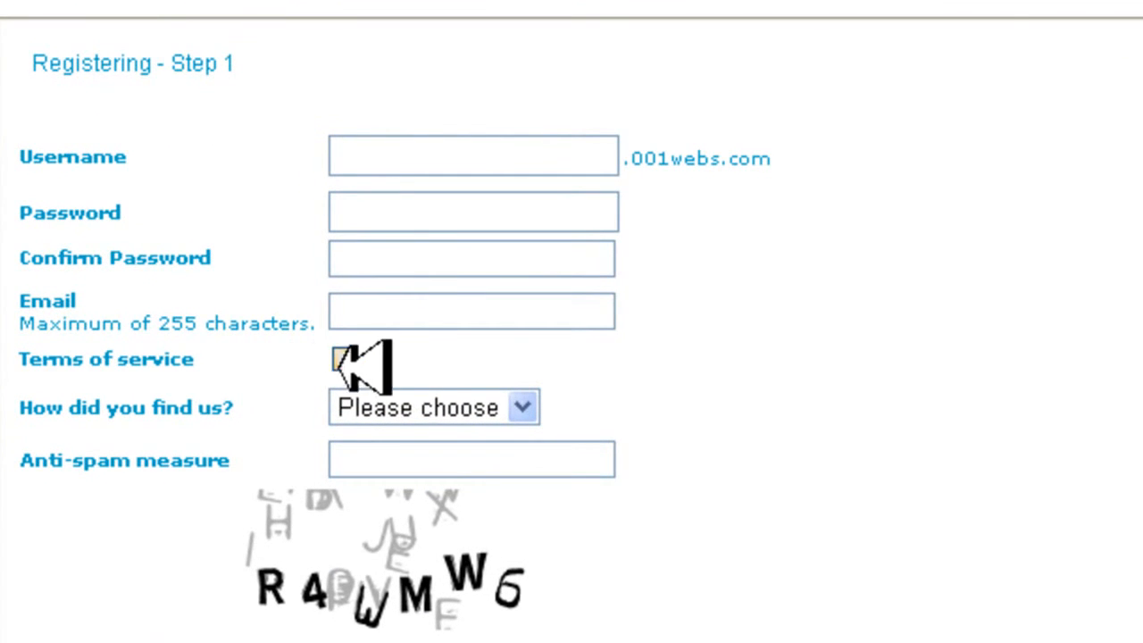
left_click(522, 407)
left_click(460, 451)
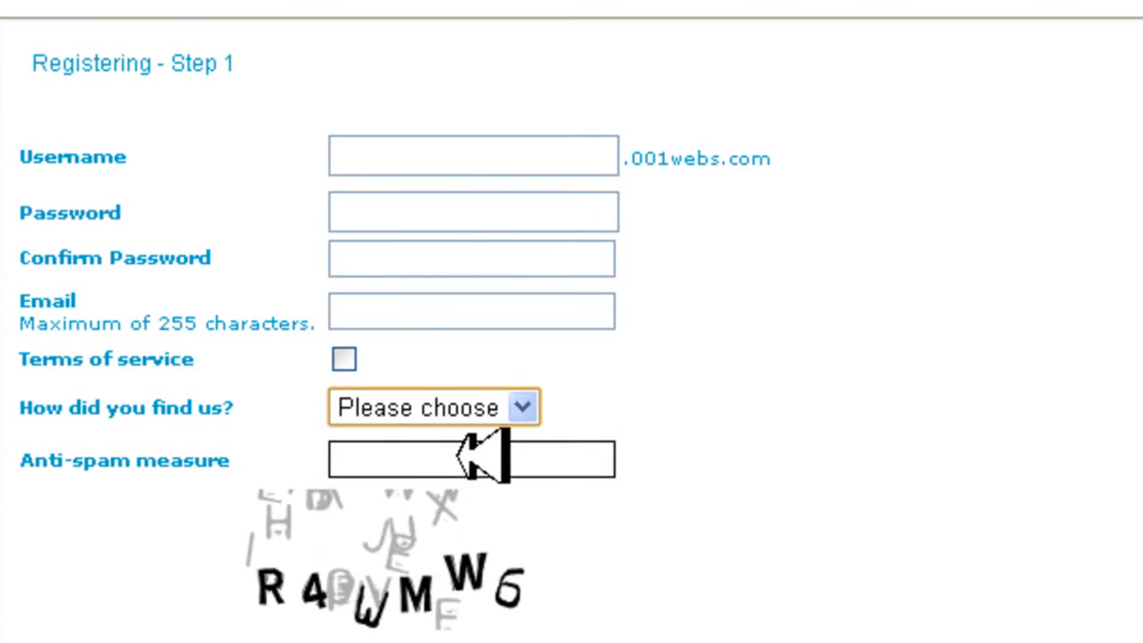
left_click(520, 405)
left_click(471, 471)
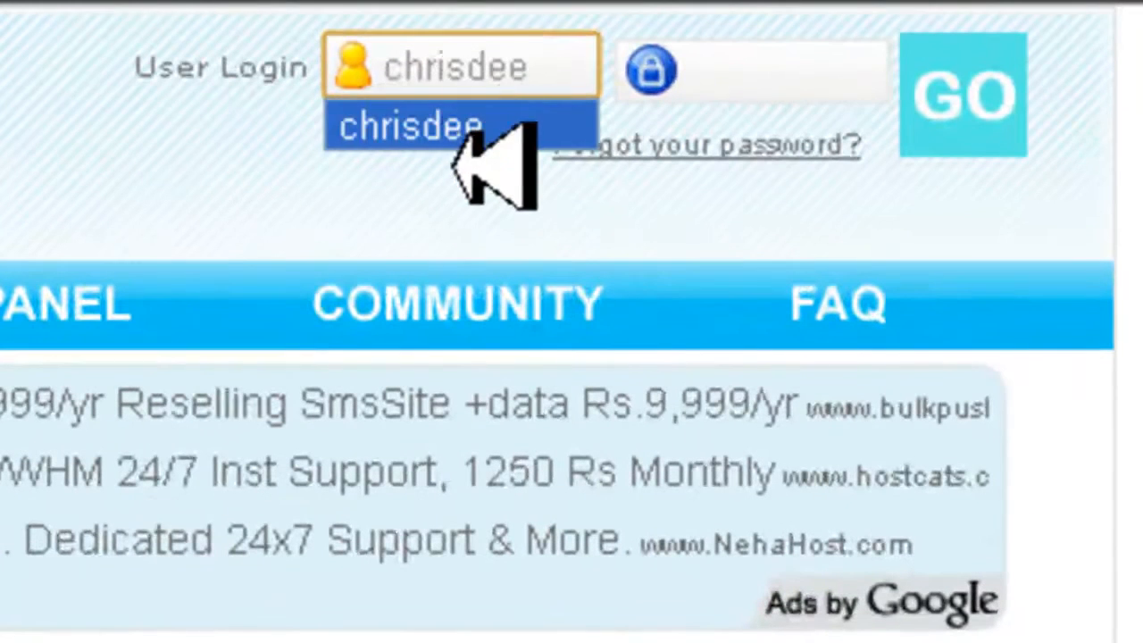
Log in to the existing 001Webs account with the account username and password
left_click(534, 125)
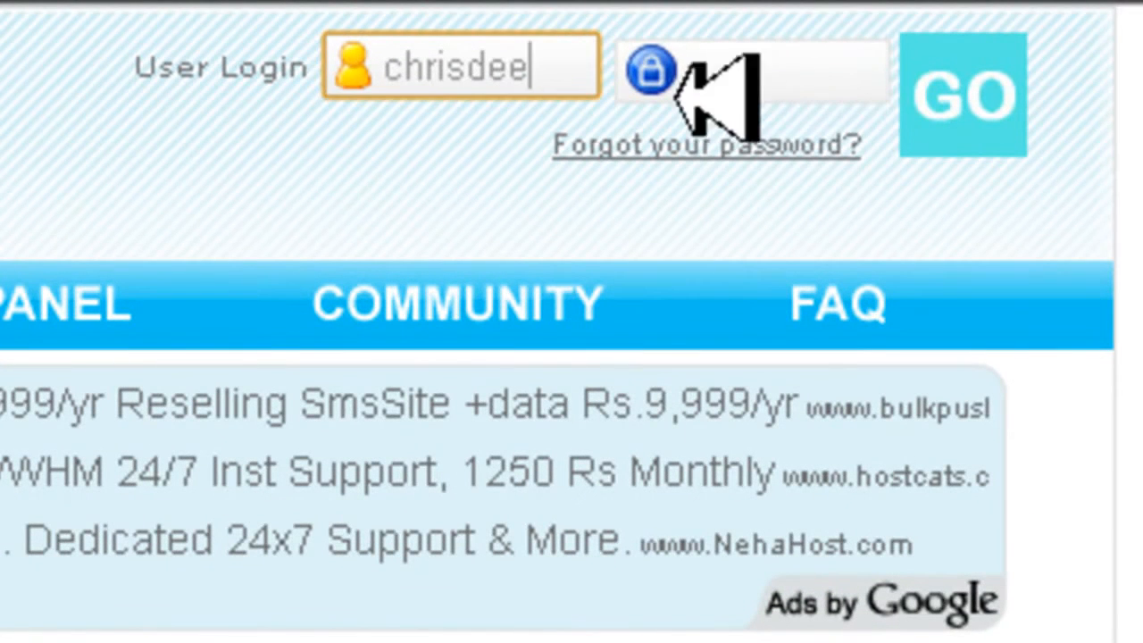
left_click(801, 73)
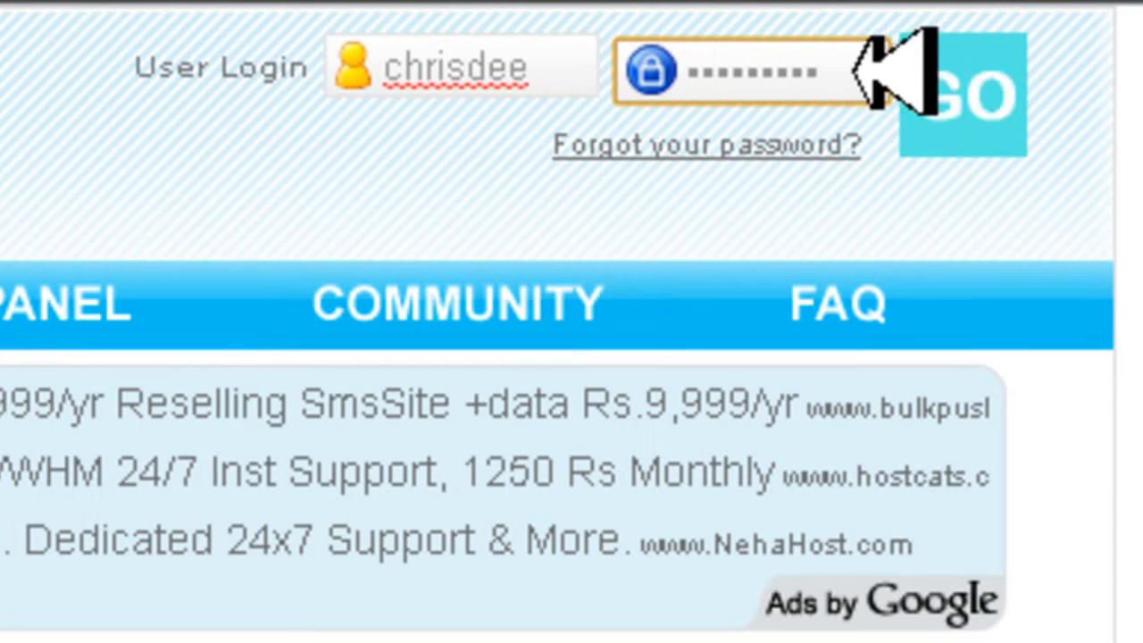
left_click(1018, 89)
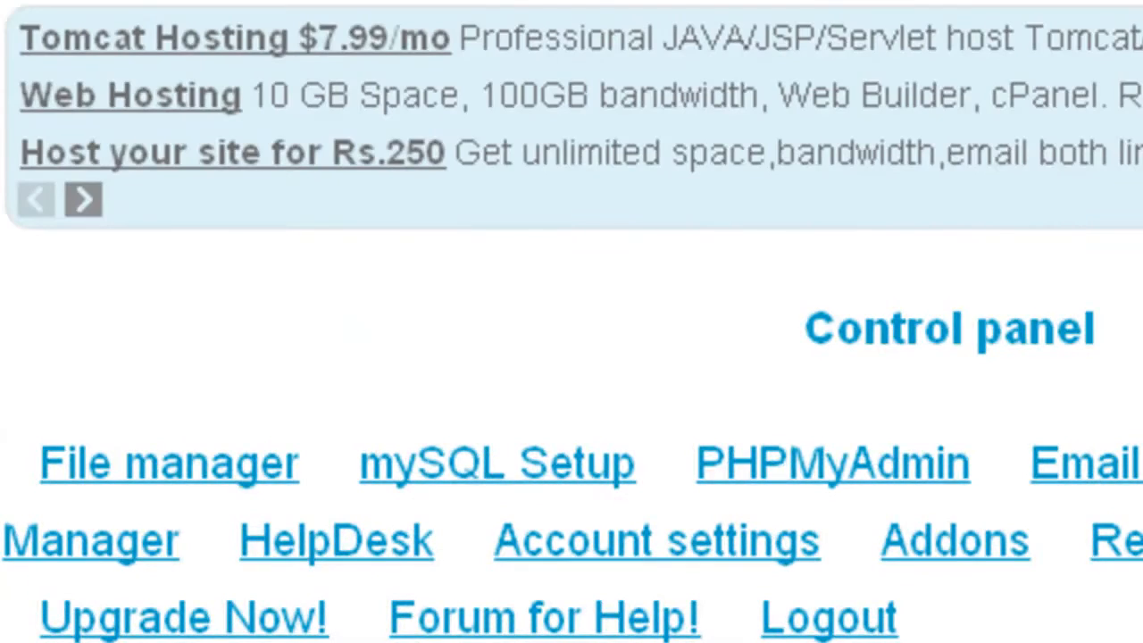
Find the FTP connection information in the control panel and highlight the host address
scroll(571, 322, "down", 3)
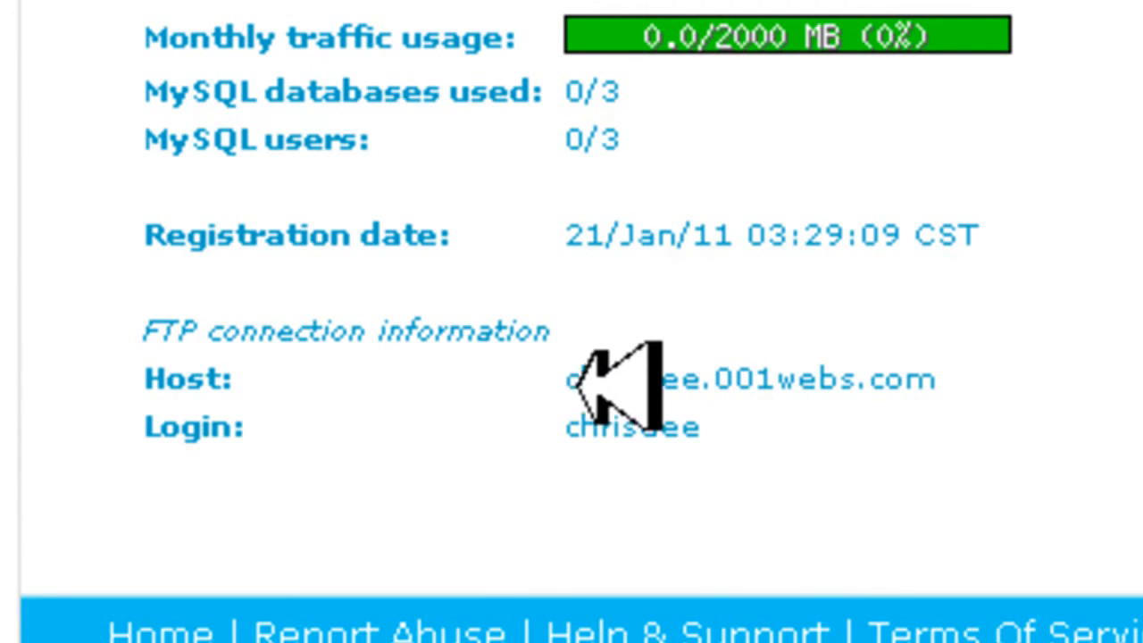
left_click_drag(570, 379, 964, 377)
left_click(990, 377)
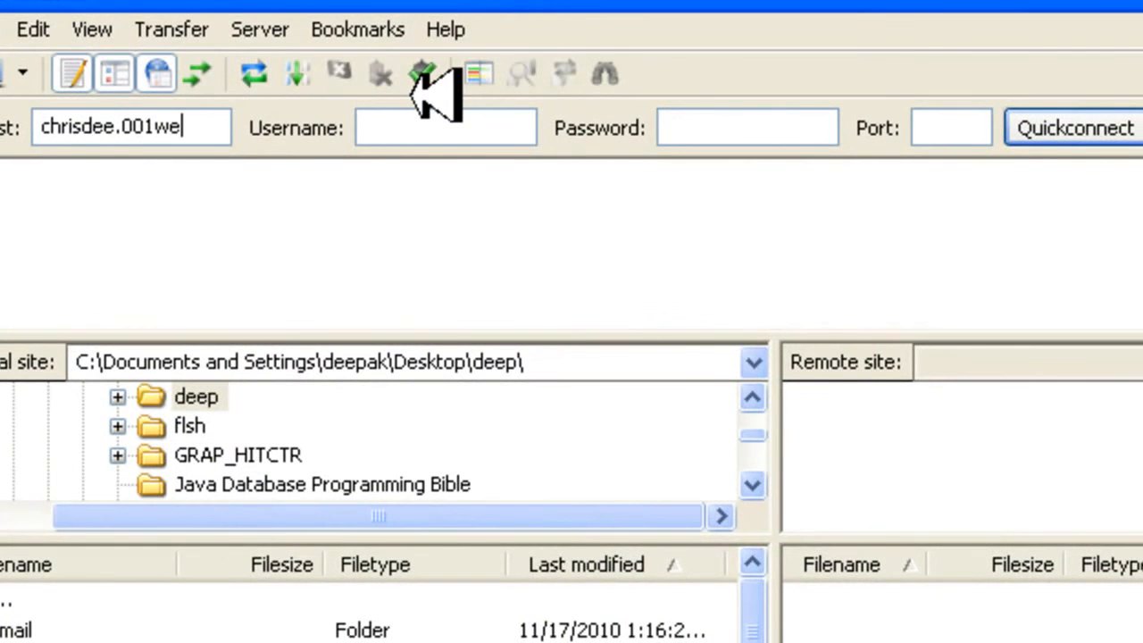
Connect FileZilla to the 001webs.com account host, entering the account username, its password and port 21
type("com")
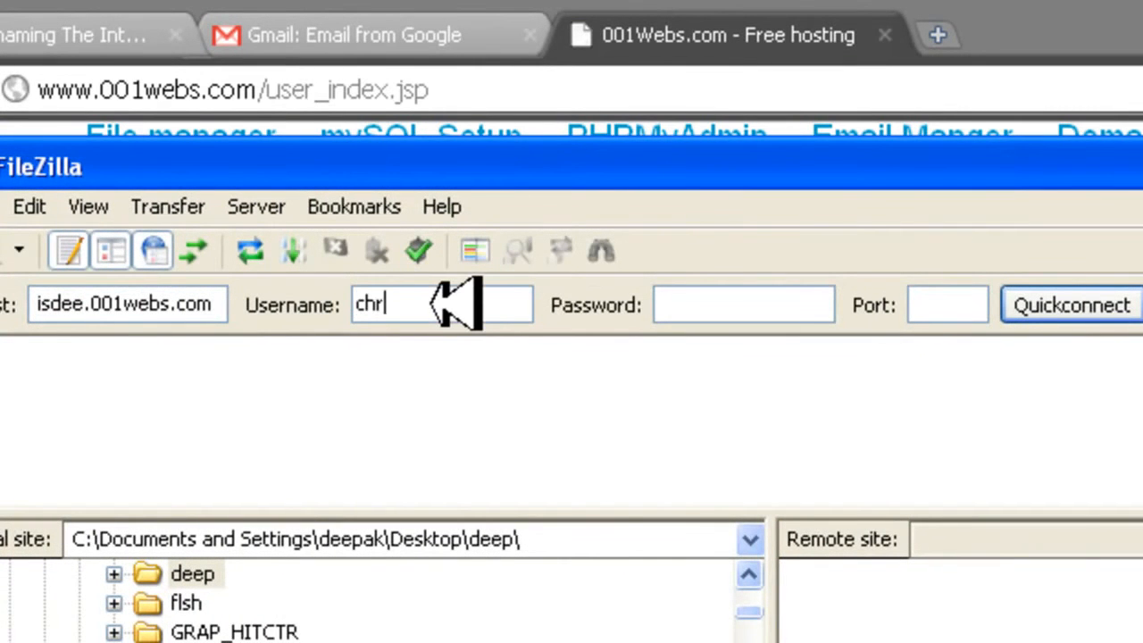
left_click(455, 304)
left_click(783, 305)
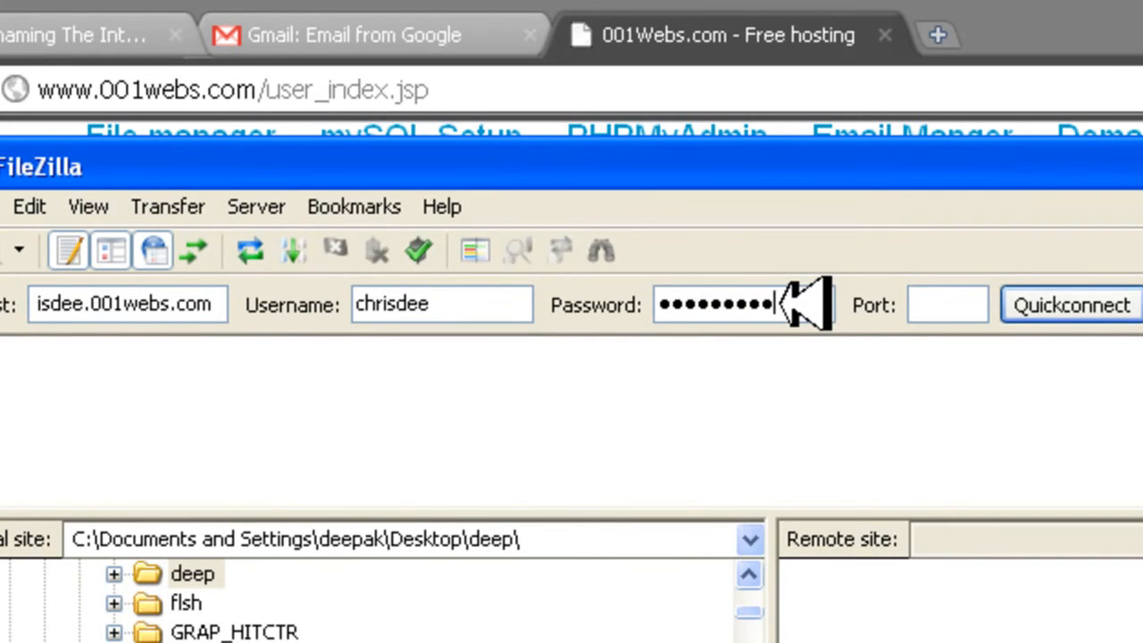
left_click(963, 304)
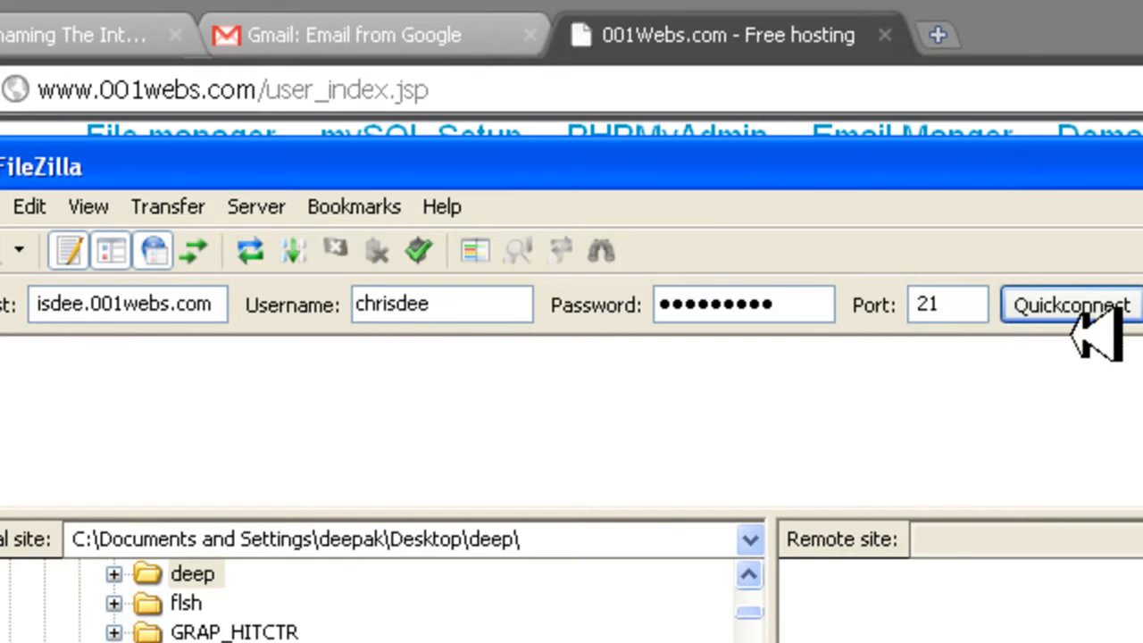
left_click(1097, 305)
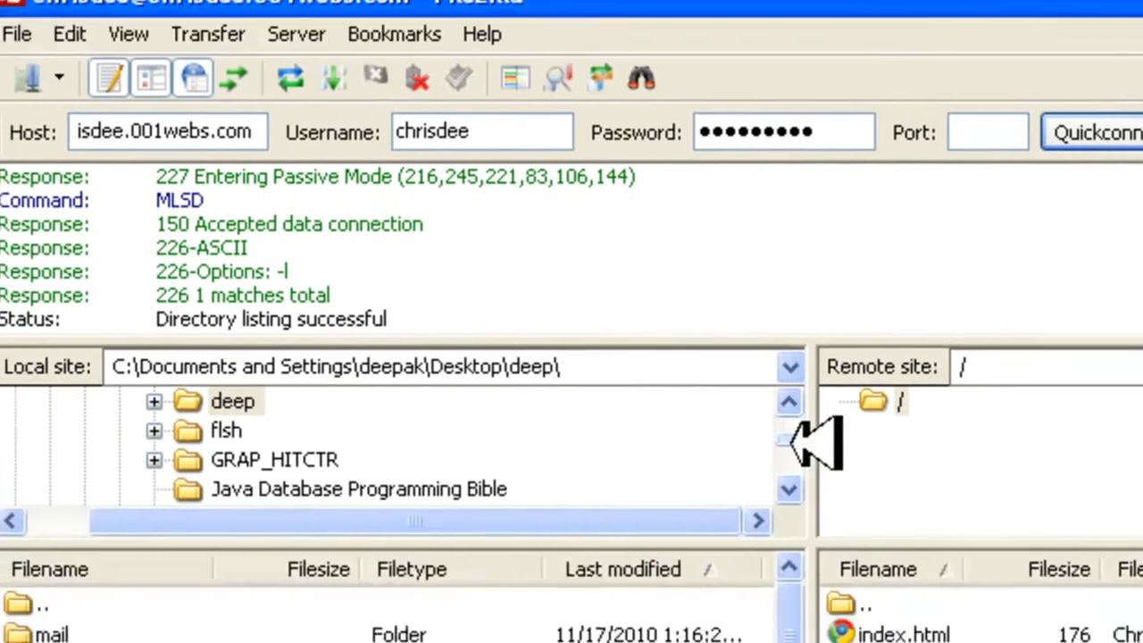
Select the Desktop folder in the local site tree to list its files
left_click_drag(749, 616, 760, 575)
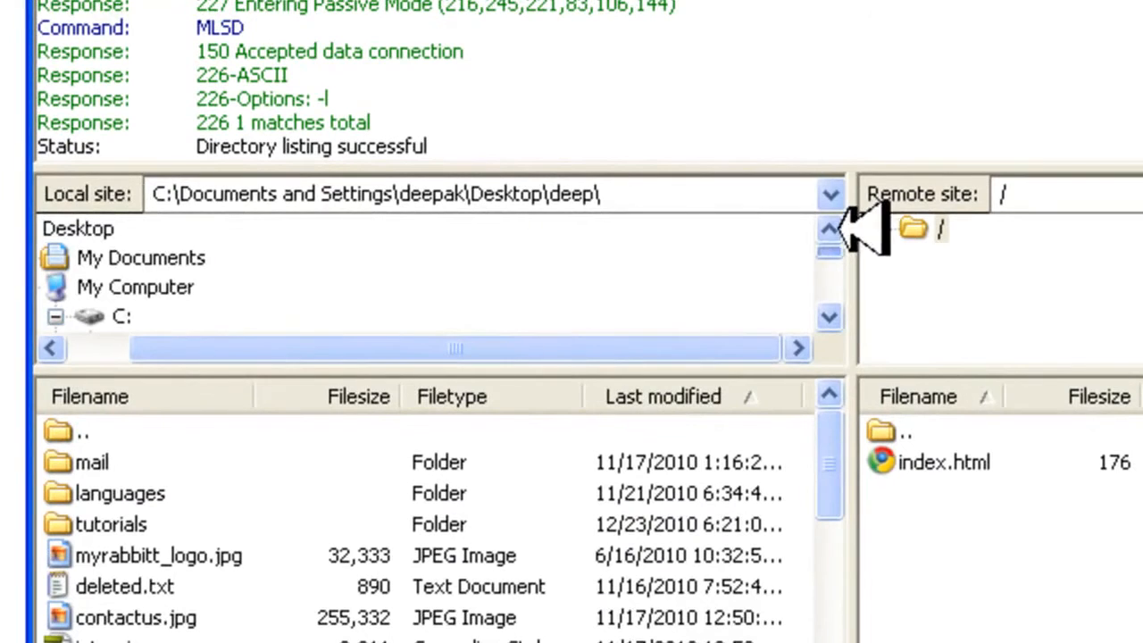
left_click_drag(613, 339, 326, 343)
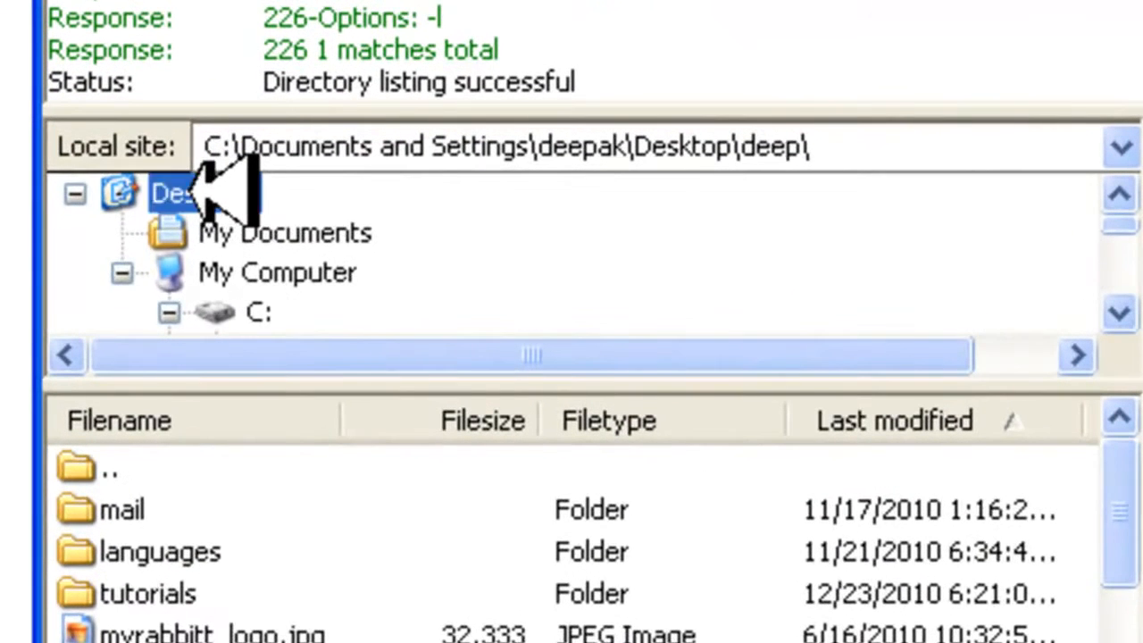
left_click(192, 191)
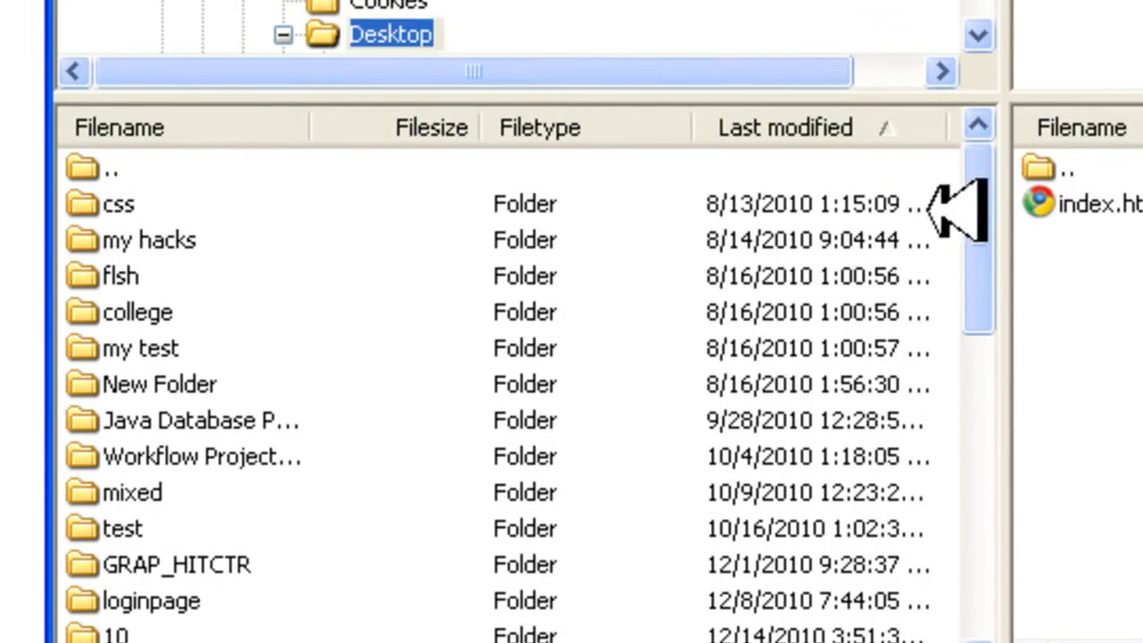
left_click(315, 32)
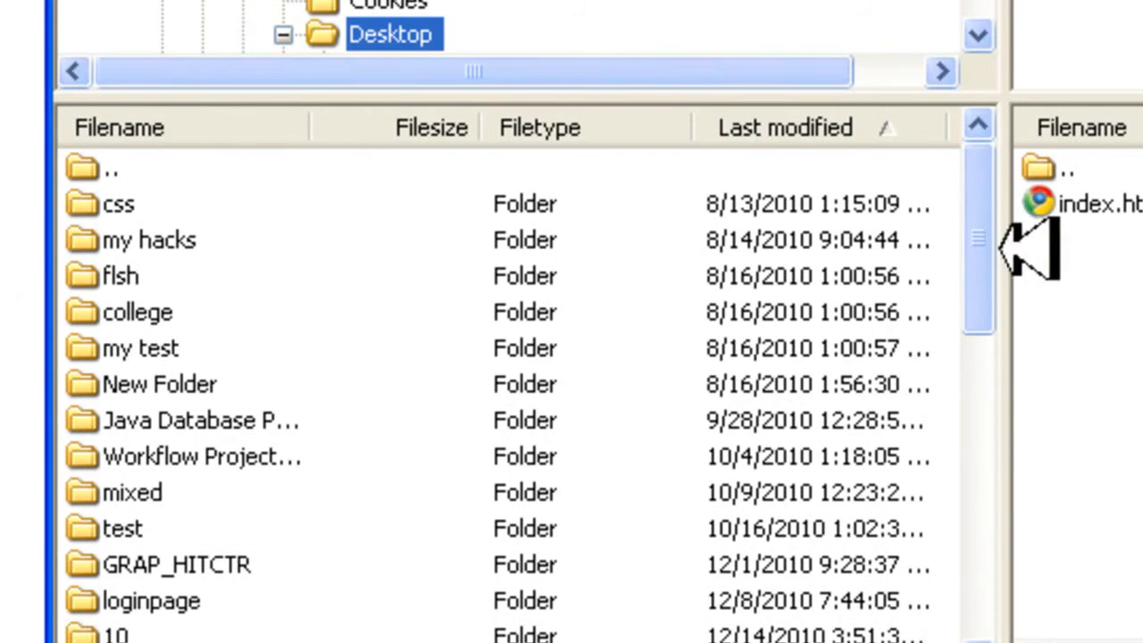
Upload index.html from the local Desktop folder to the remote root folder, overwriting the existing target file
left_click_drag(991, 234, 917, 564)
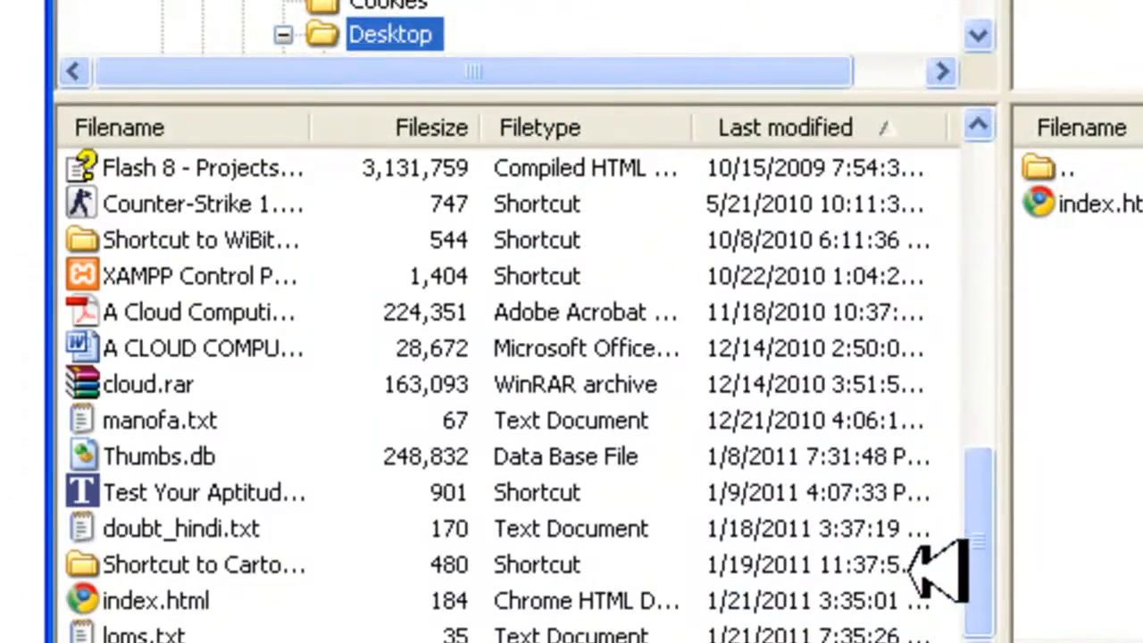
left_click(156, 600)
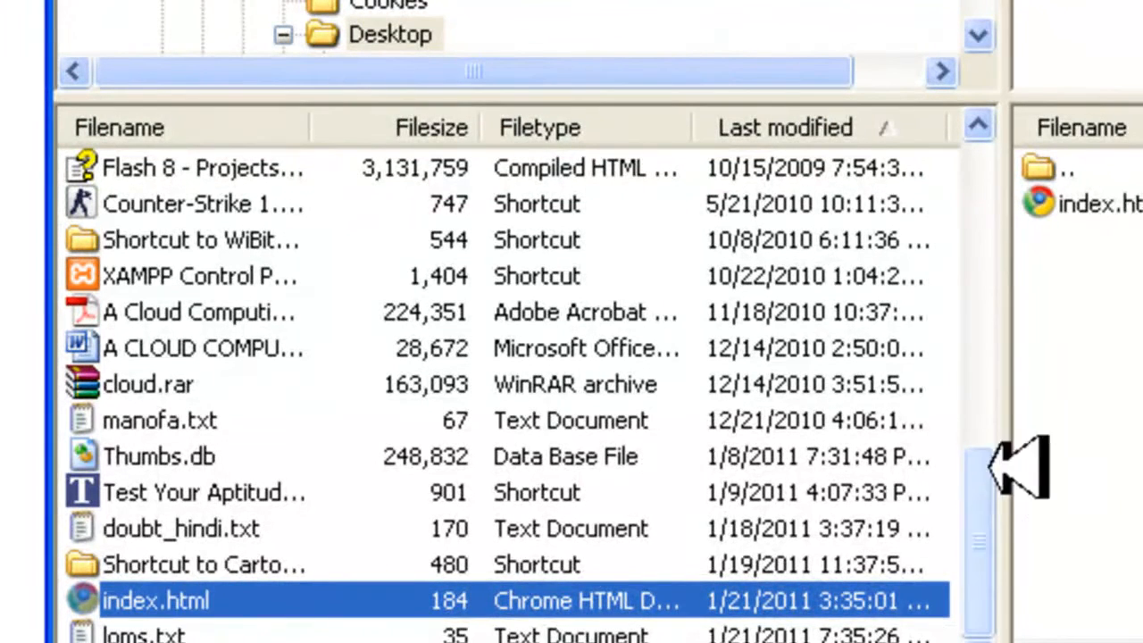
left_click(1078, 170)
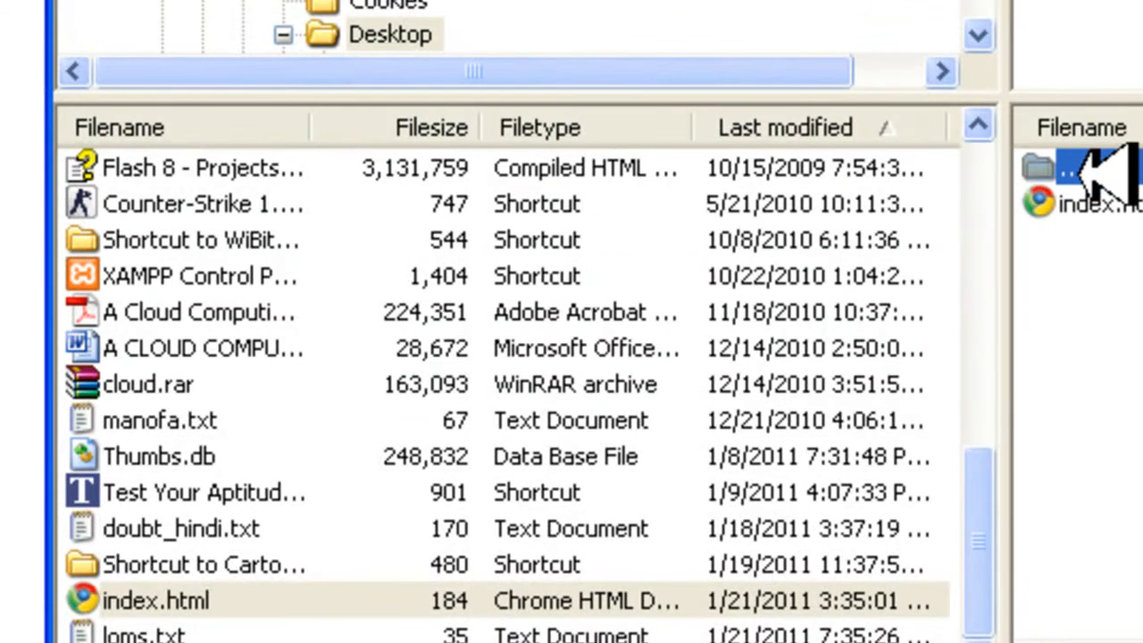
left_click(1138, 36)
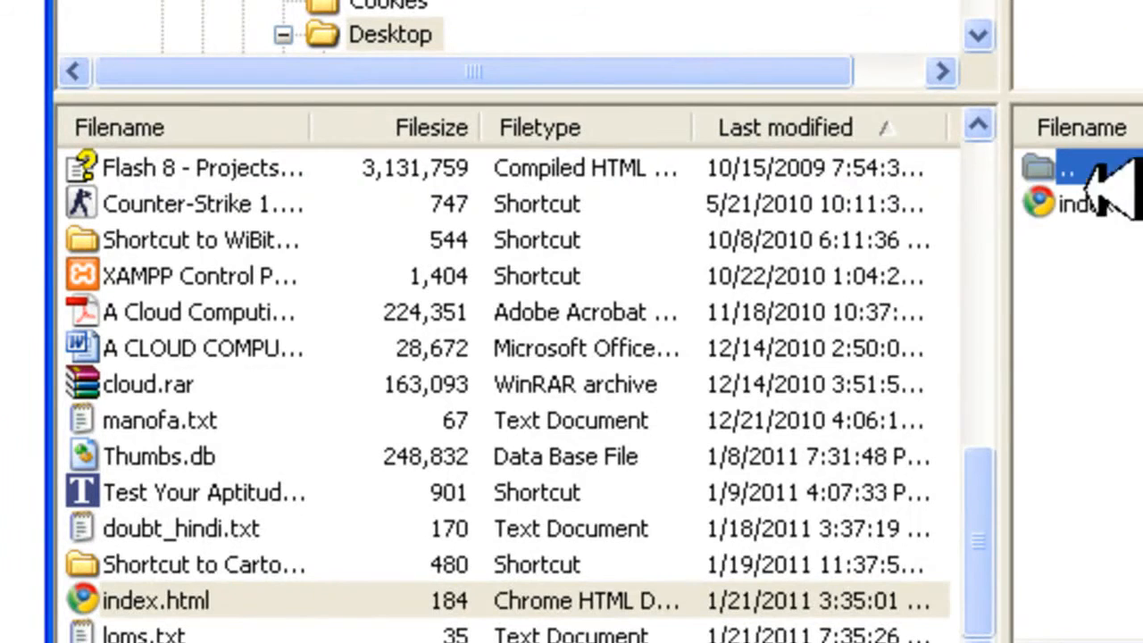
left_click(192, 598)
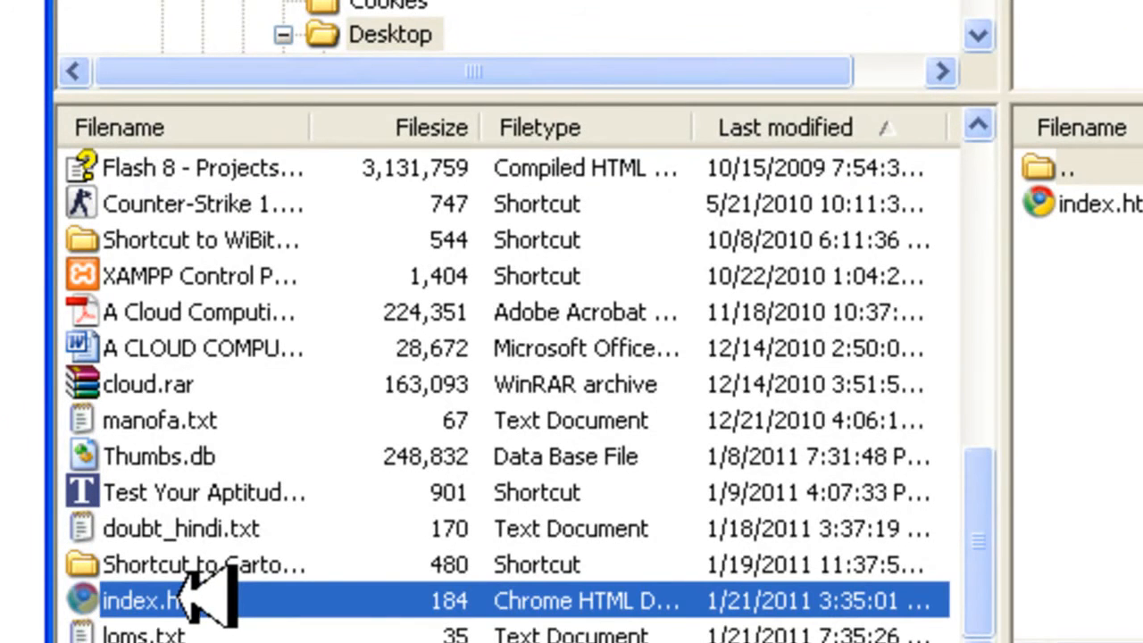
right_click(205, 600)
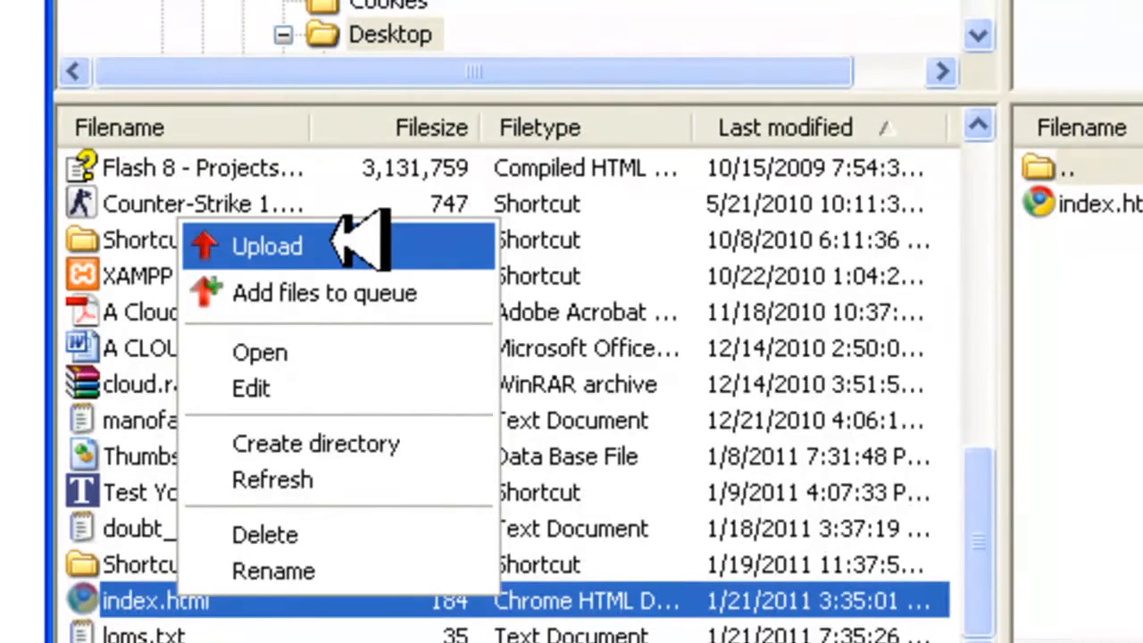
left_click(328, 241)
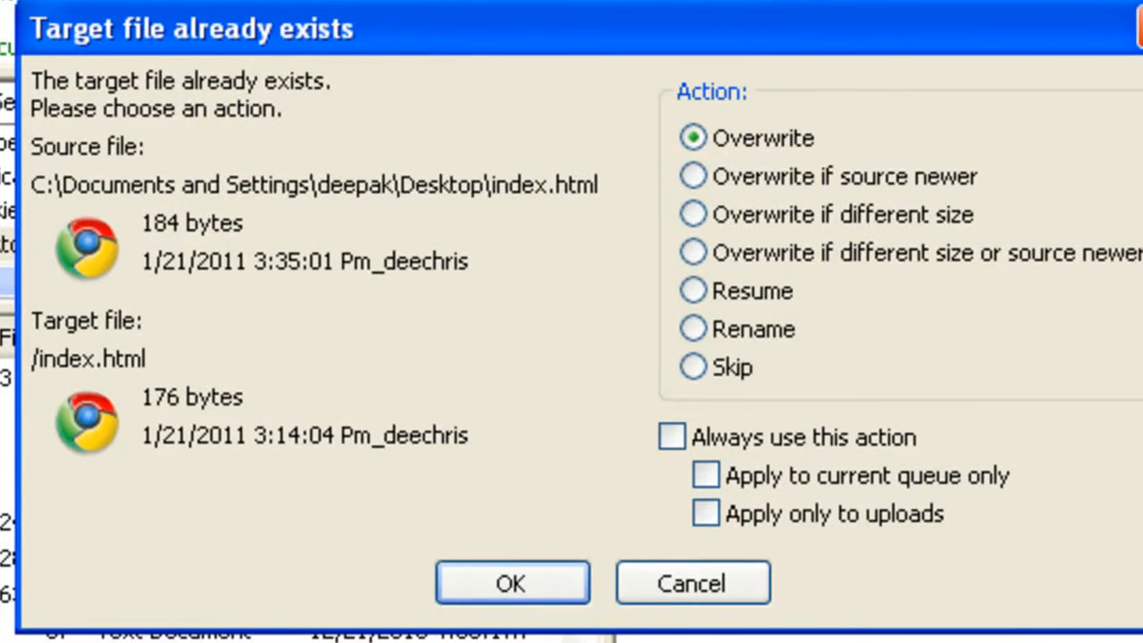
left_click(549, 582)
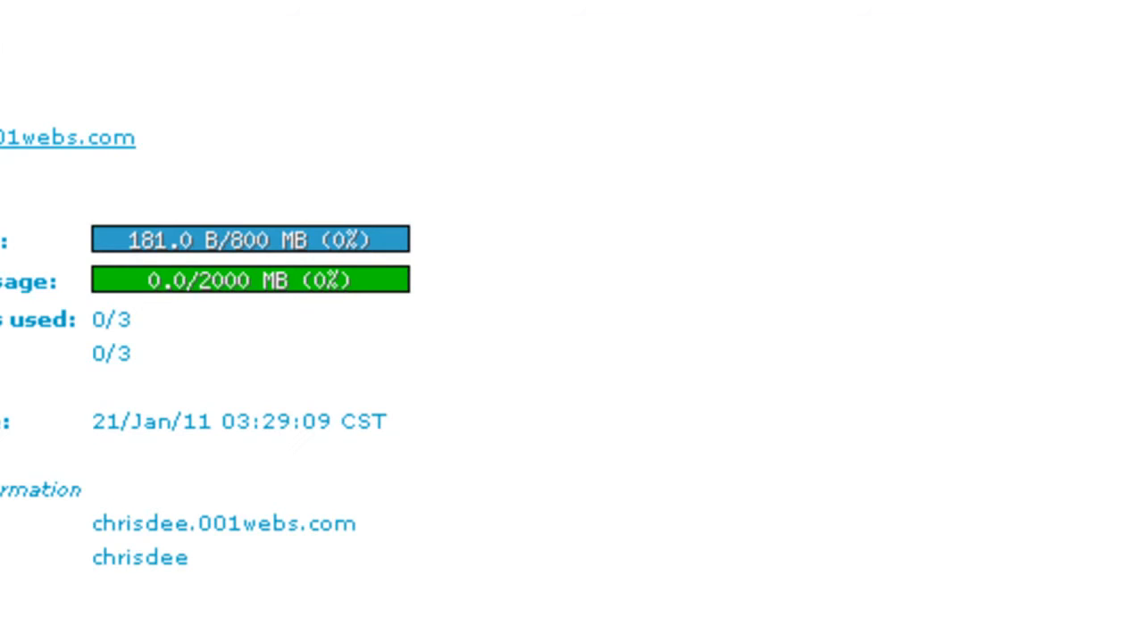
left_click(1060, 54)
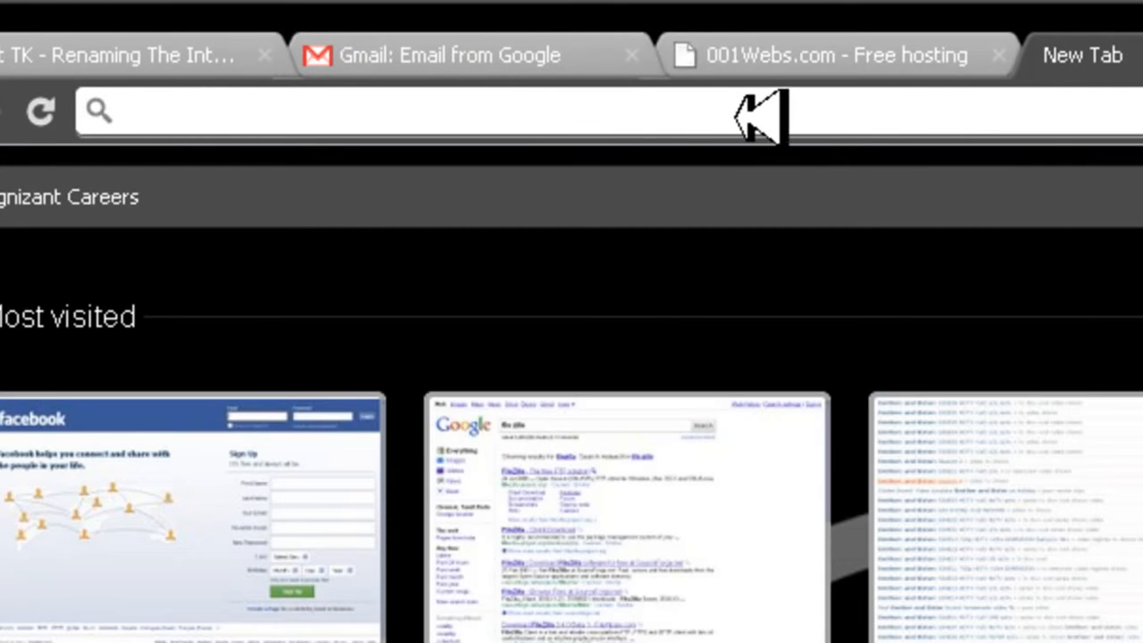
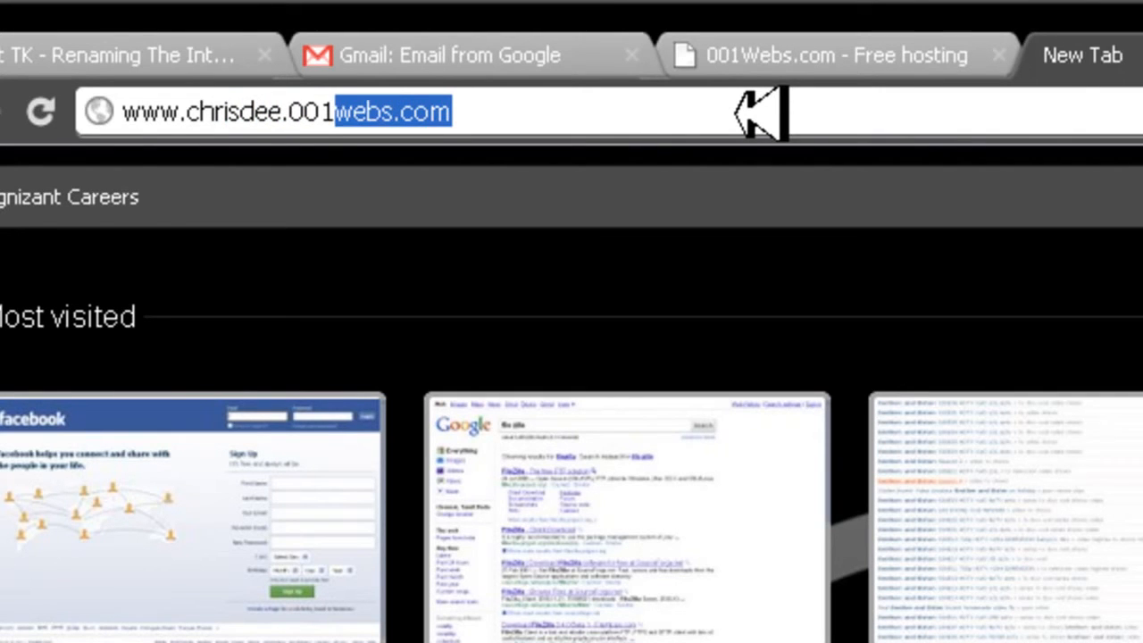
key("Return")
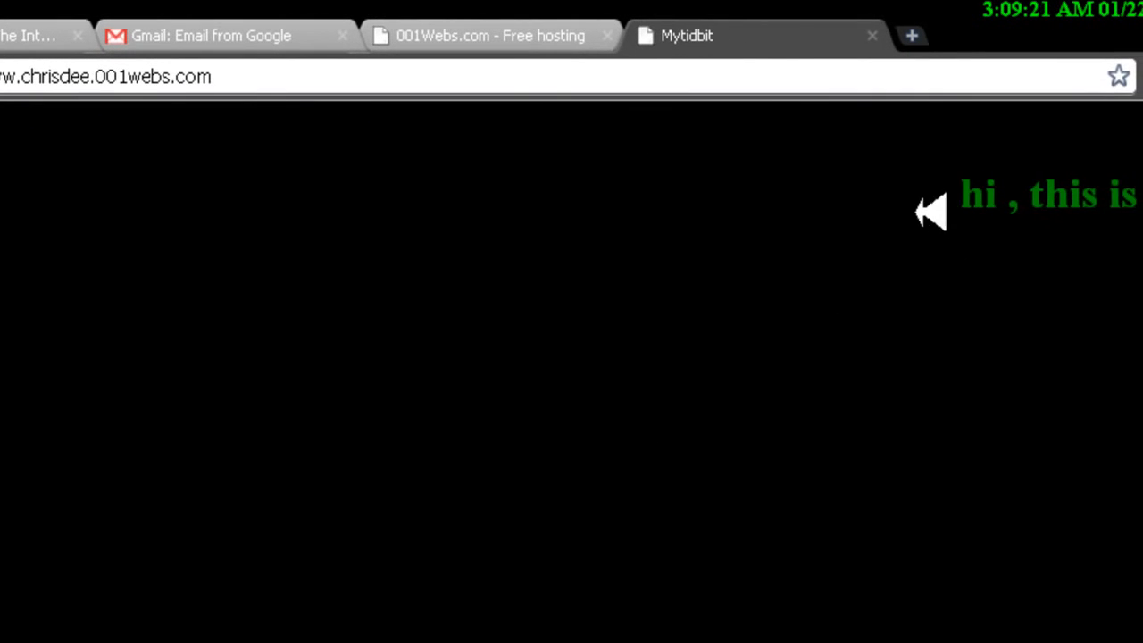
Examine the published page and its web address, comparing it with the sample domain and e-mail address in Notepad
left_click_drag(840, 195, 1121, 195)
left_click(1098, 16)
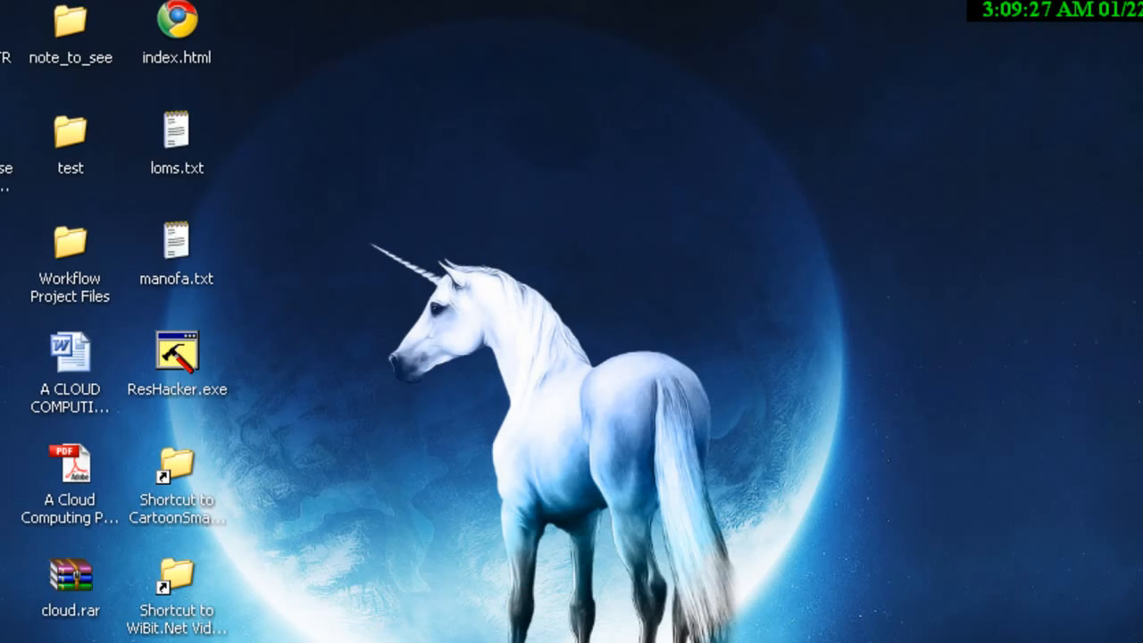
left_click(357, 640)
left_click(212, 407)
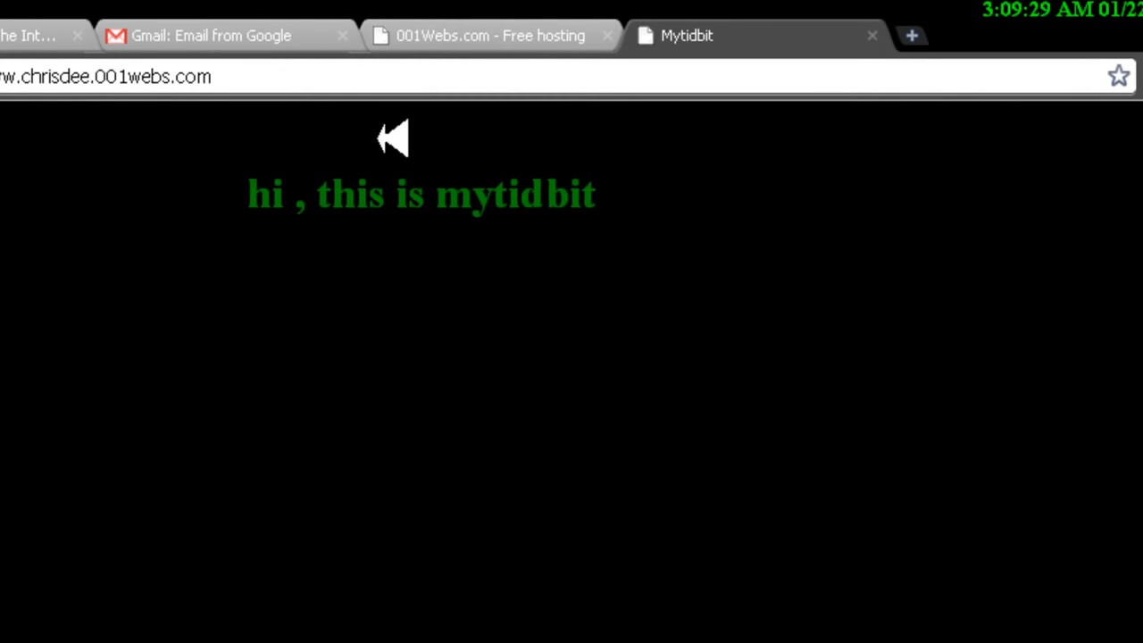
left_click_drag(212, 77, 0, 77)
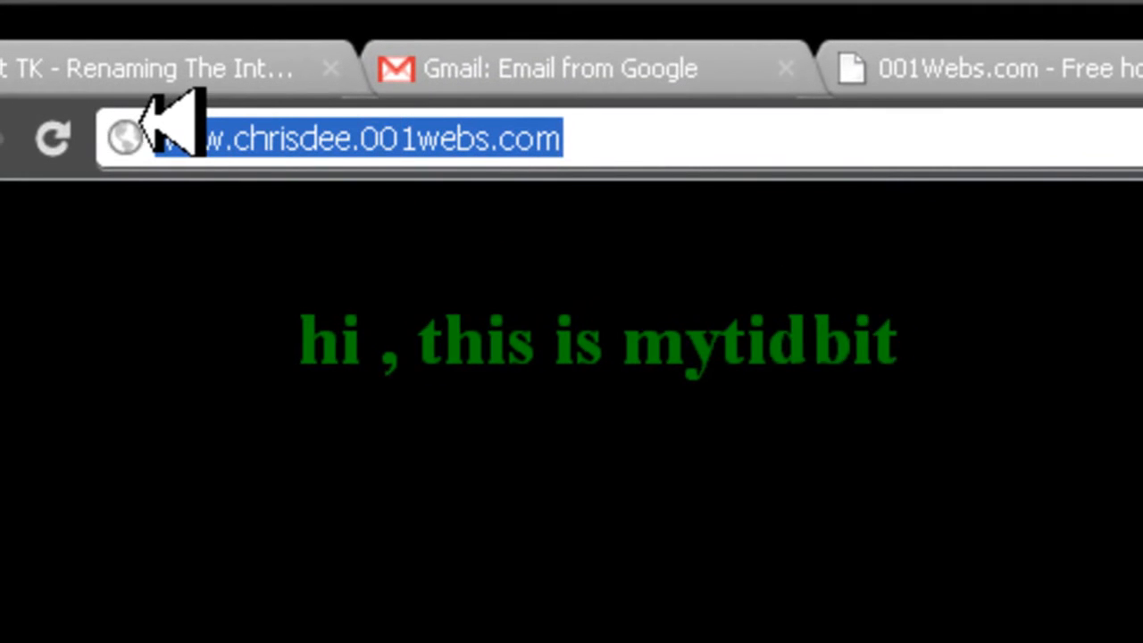
left_click(629, 140)
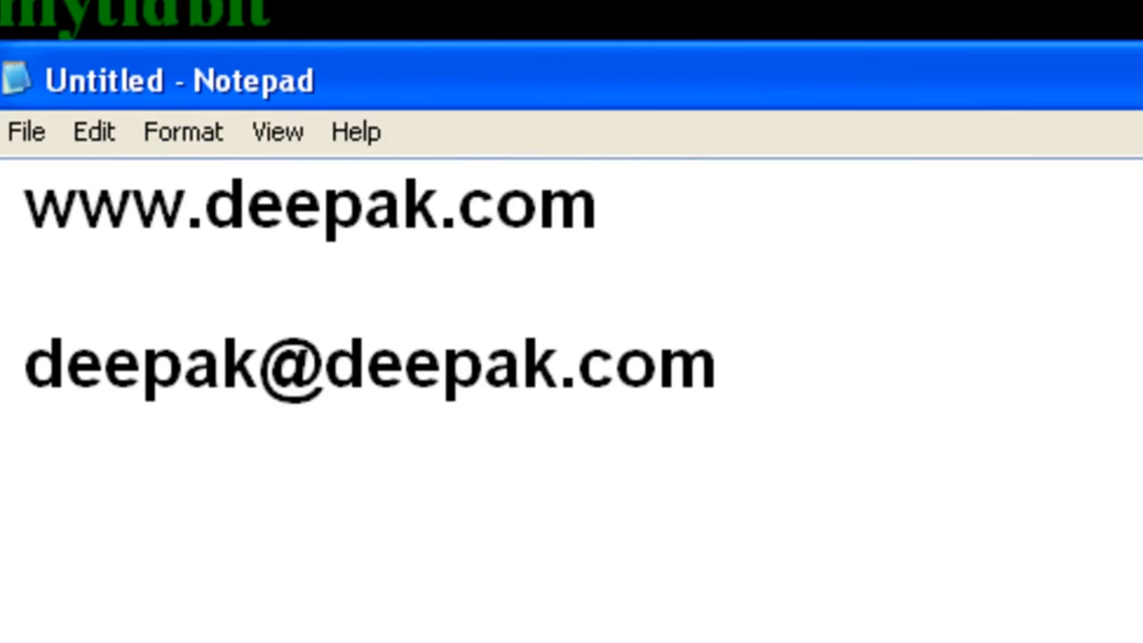
left_click_drag(765, 223, 27, 161)
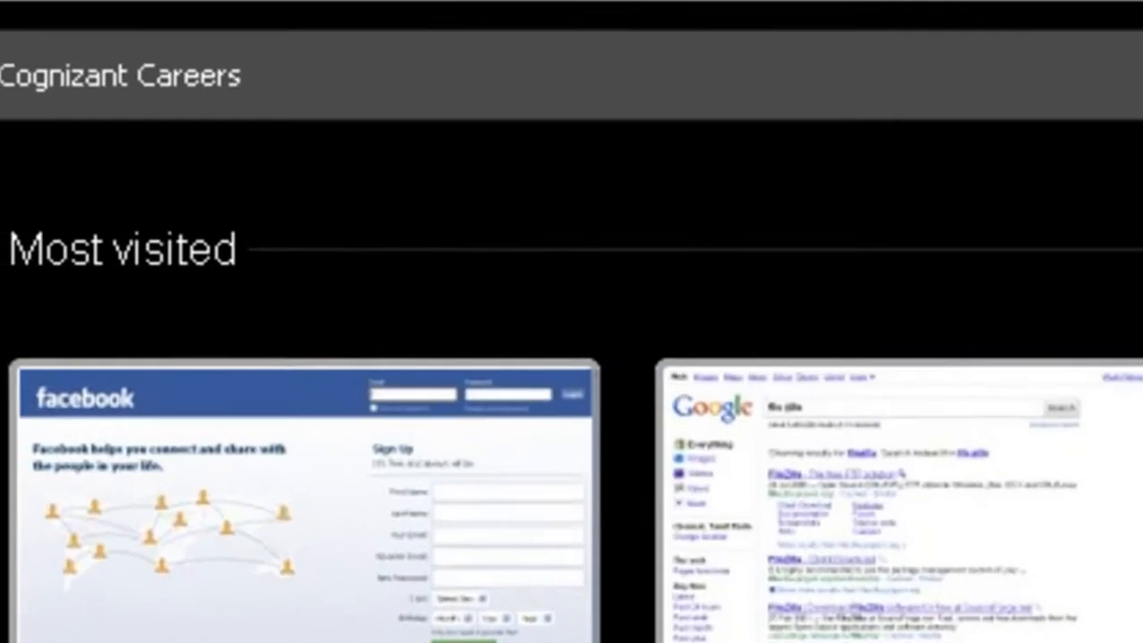
type("dot.tk")
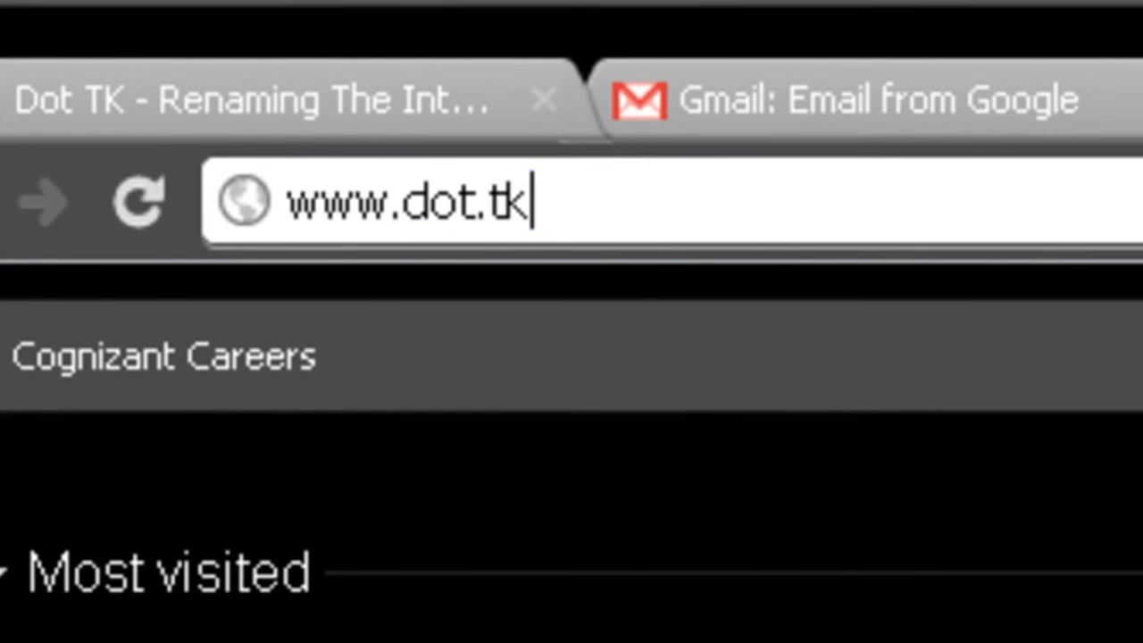
key("Return")
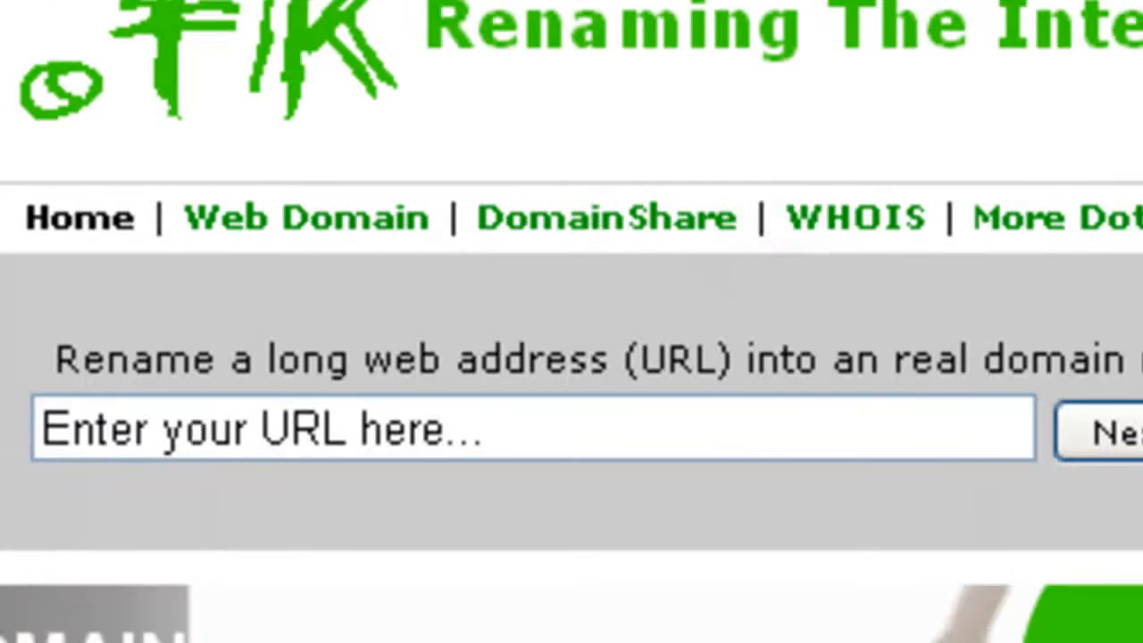
left_click(523, 434)
triple_click(40, 422)
key("BackSpace")
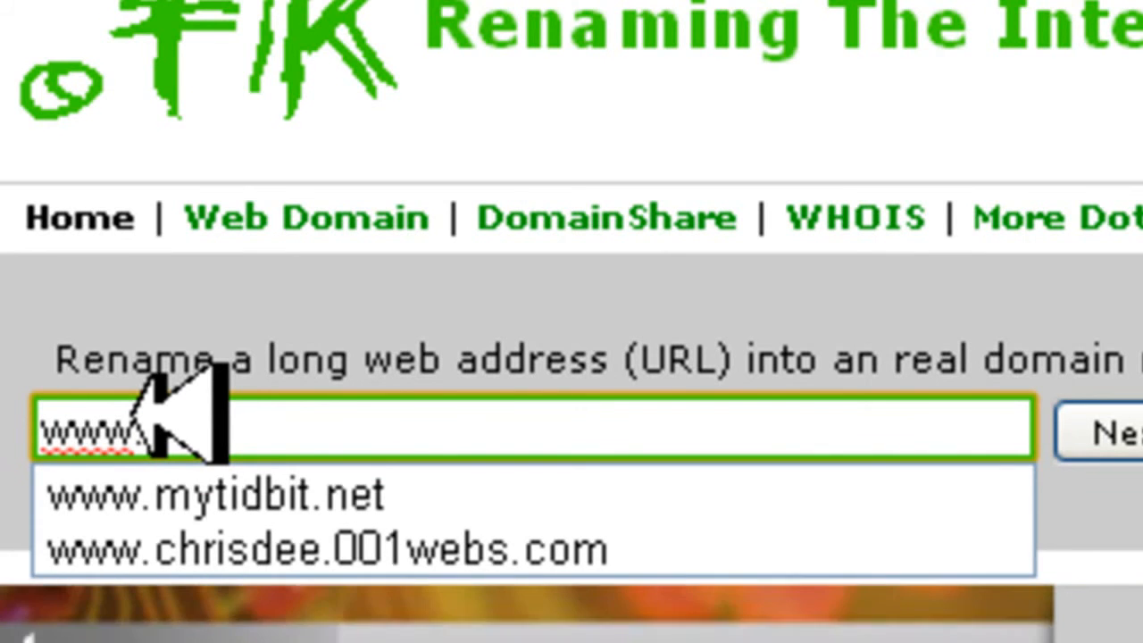
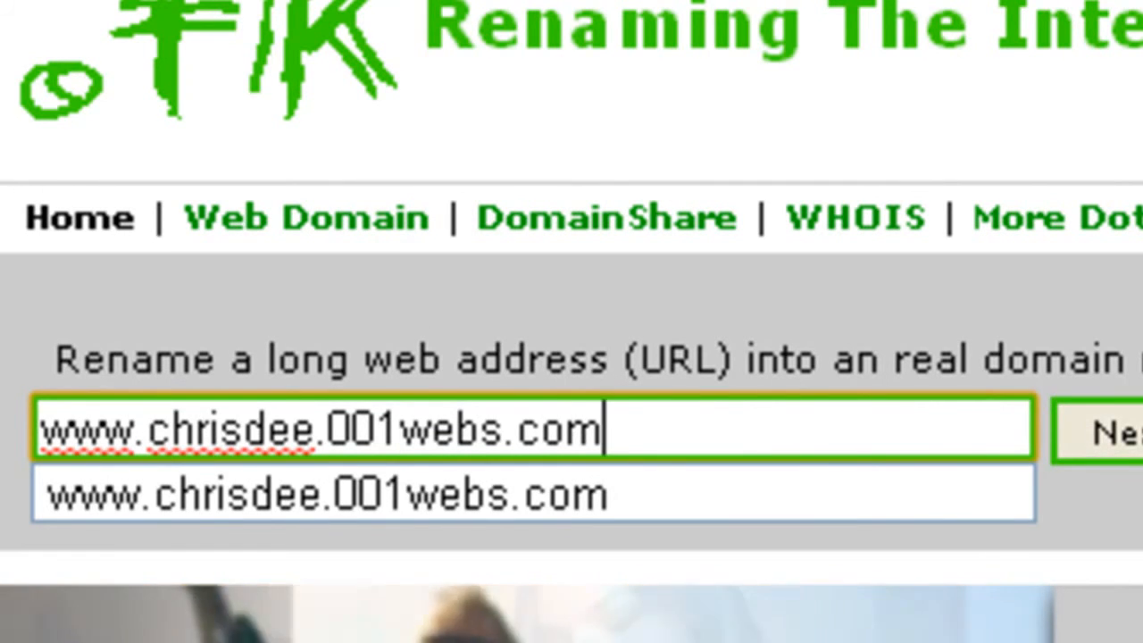
left_click(1126, 433)
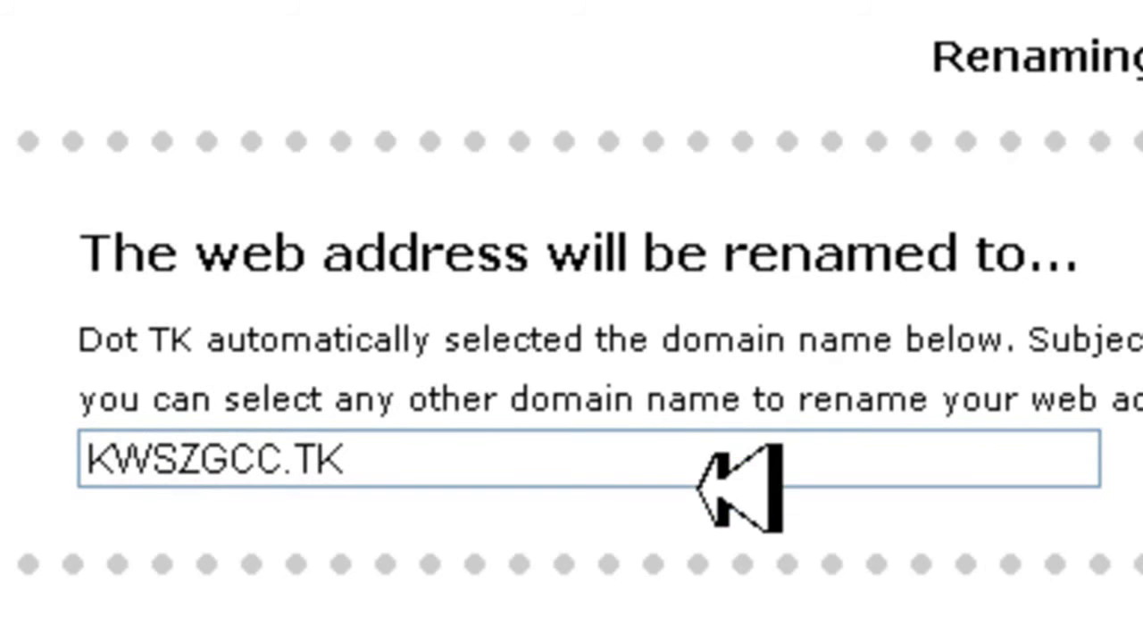
Replace the automatically selected domain name with deepakk.TK
left_click(308, 459)
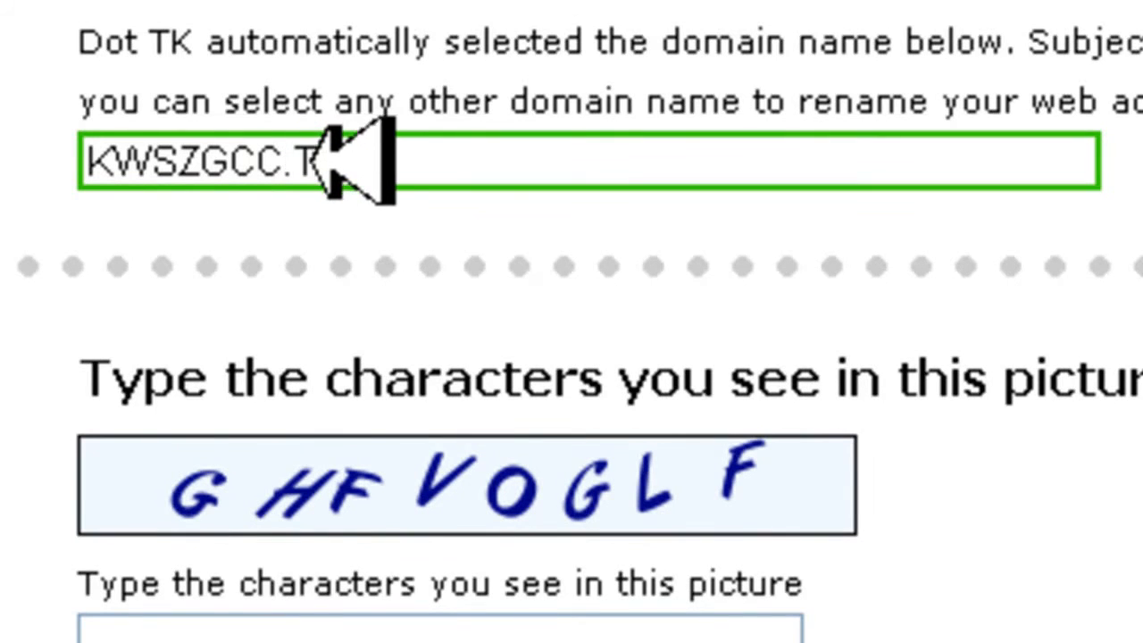
left_click_drag(284, 162, 83, 165)
key("BackSpace")
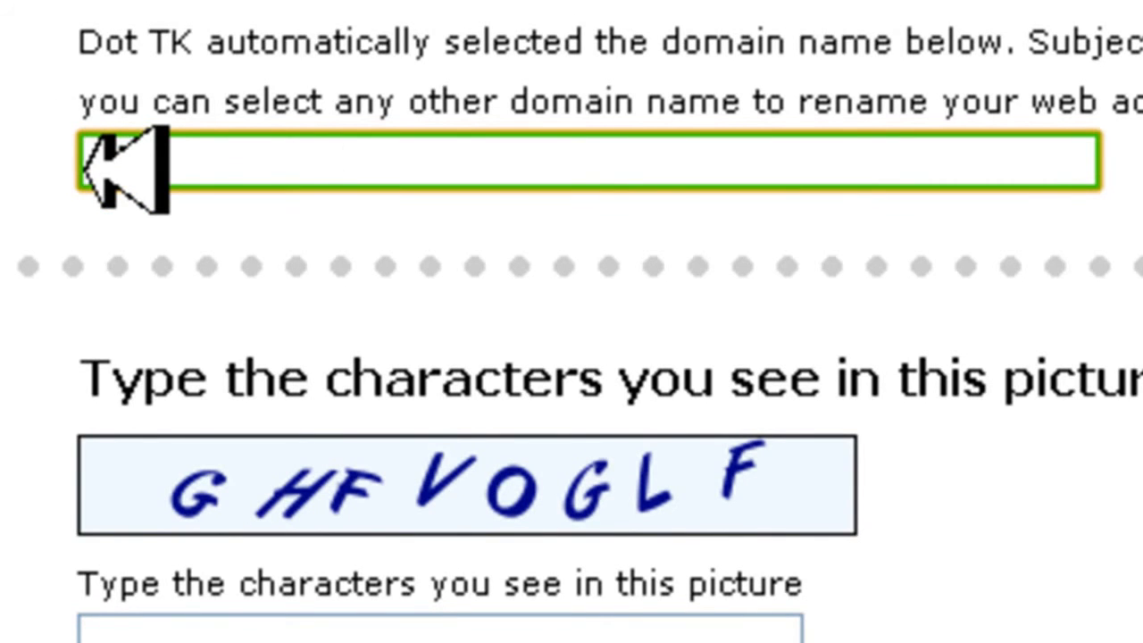
type("deepakk.TK")
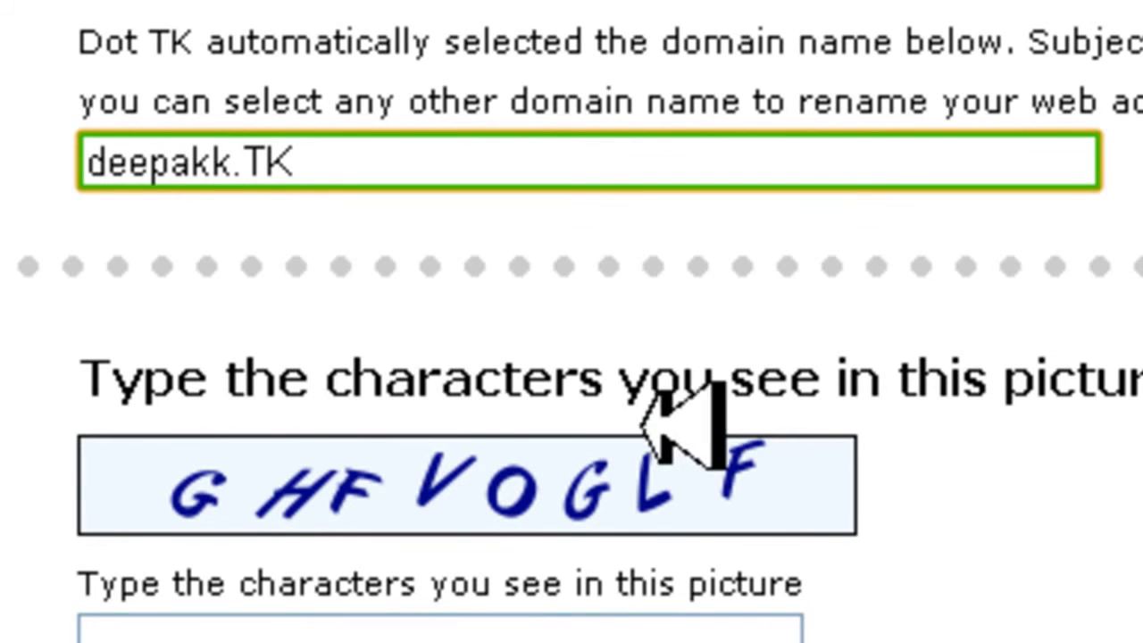
Enter the verification characters shown in the picture and choose the registration option that requires an e-mail address
left_click(380, 629)
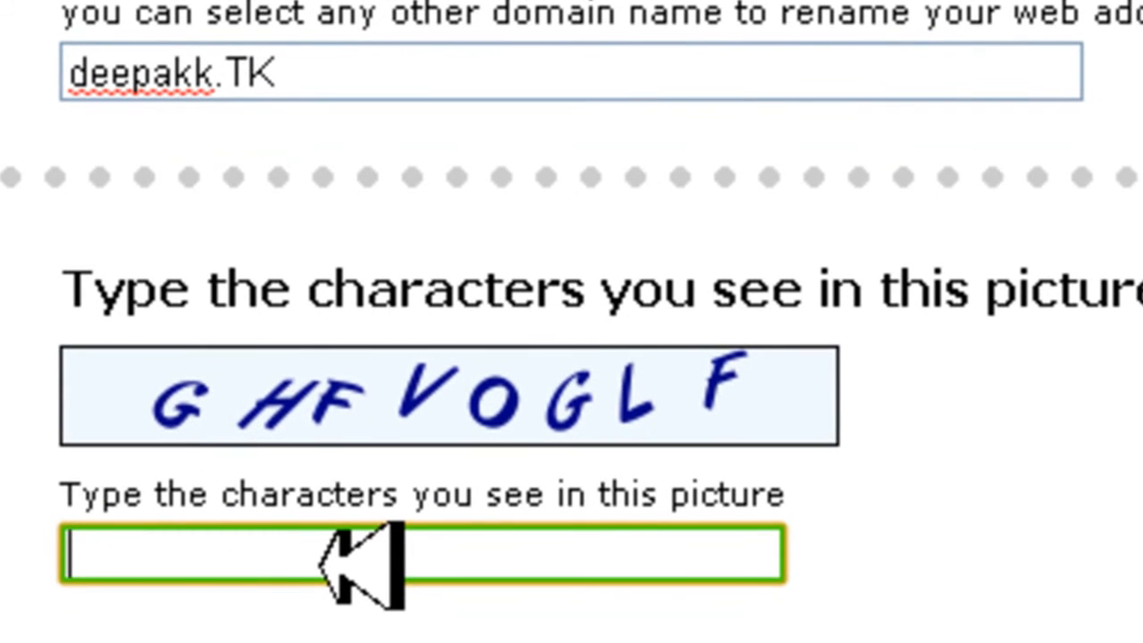
type("GHFVOGLF")
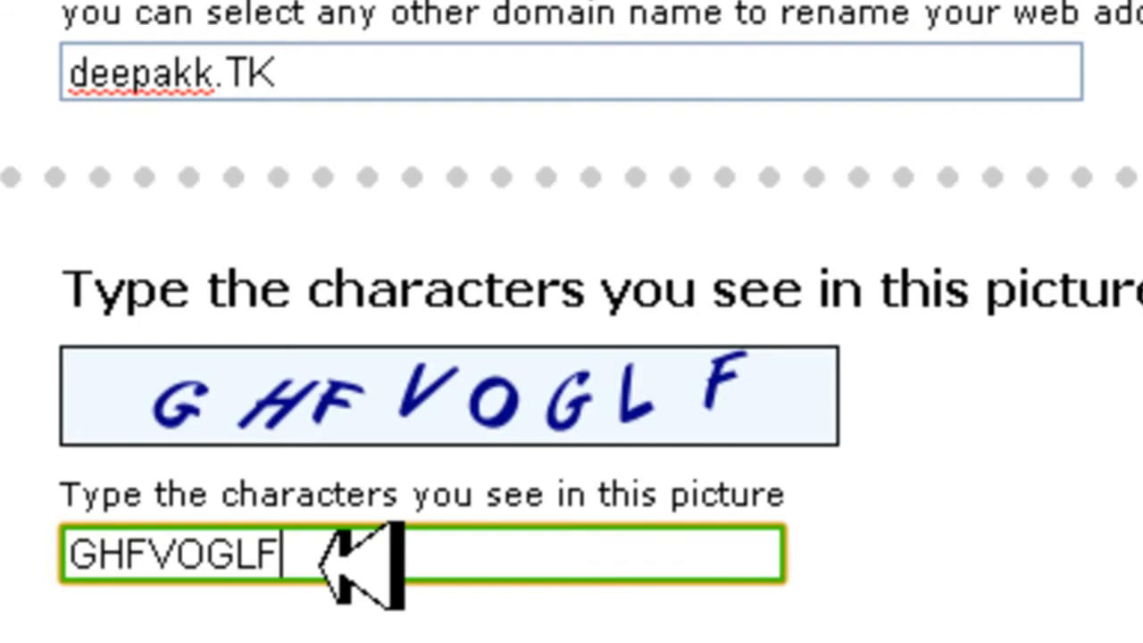
scroll(362, 562, "down", 15)
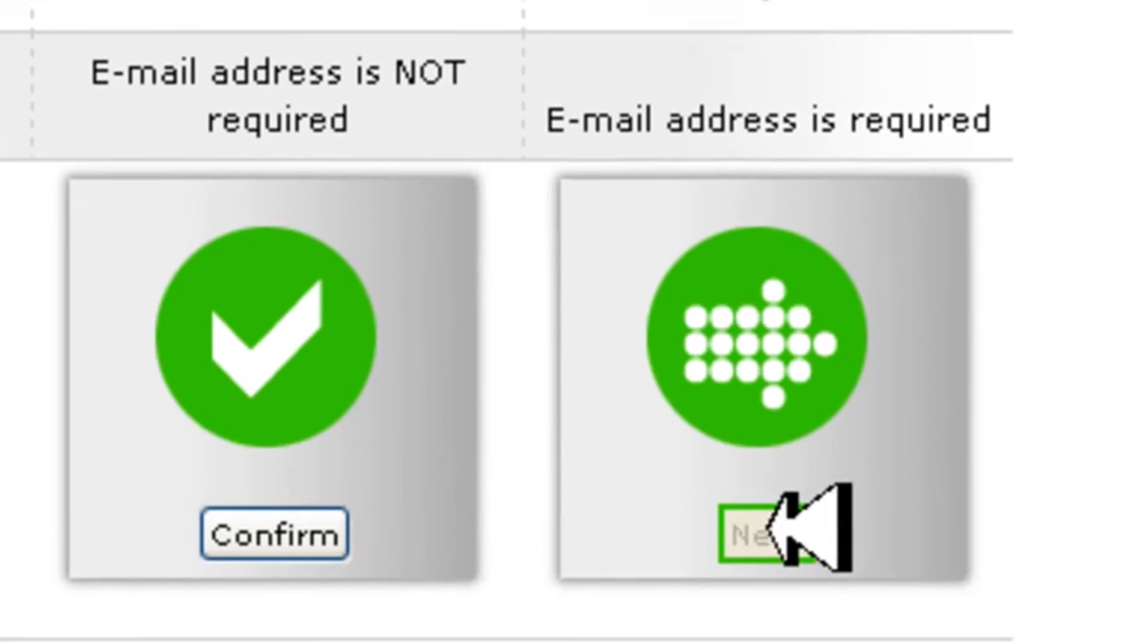
left_click(768, 526)
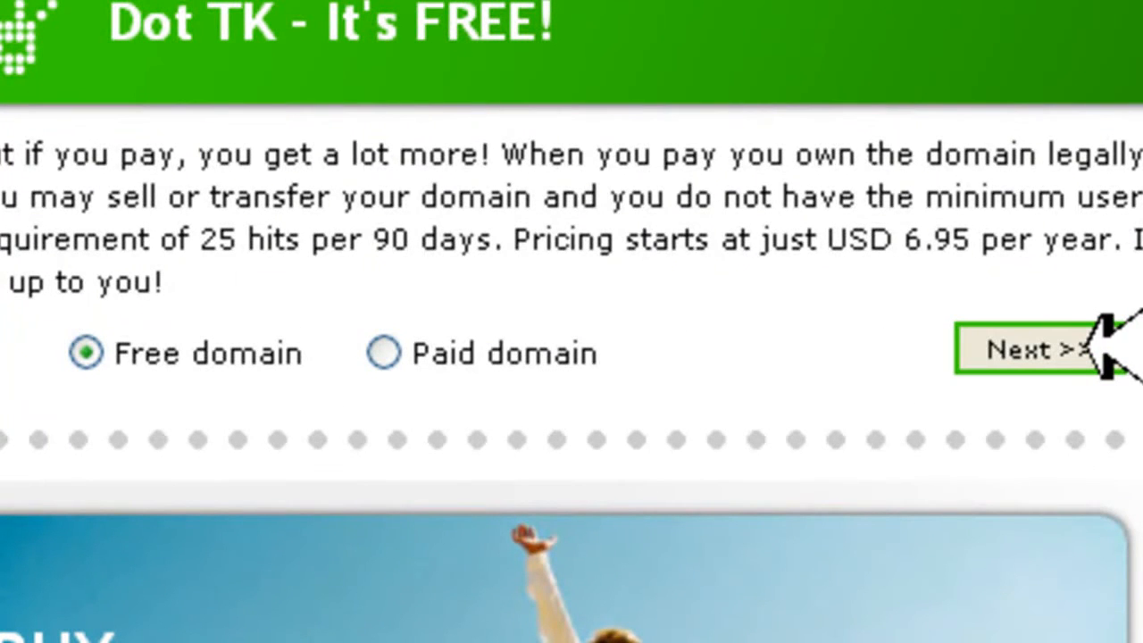
Continue with the free domain option and submit the contact's e-mail address for the registration
left_click(1107, 348)
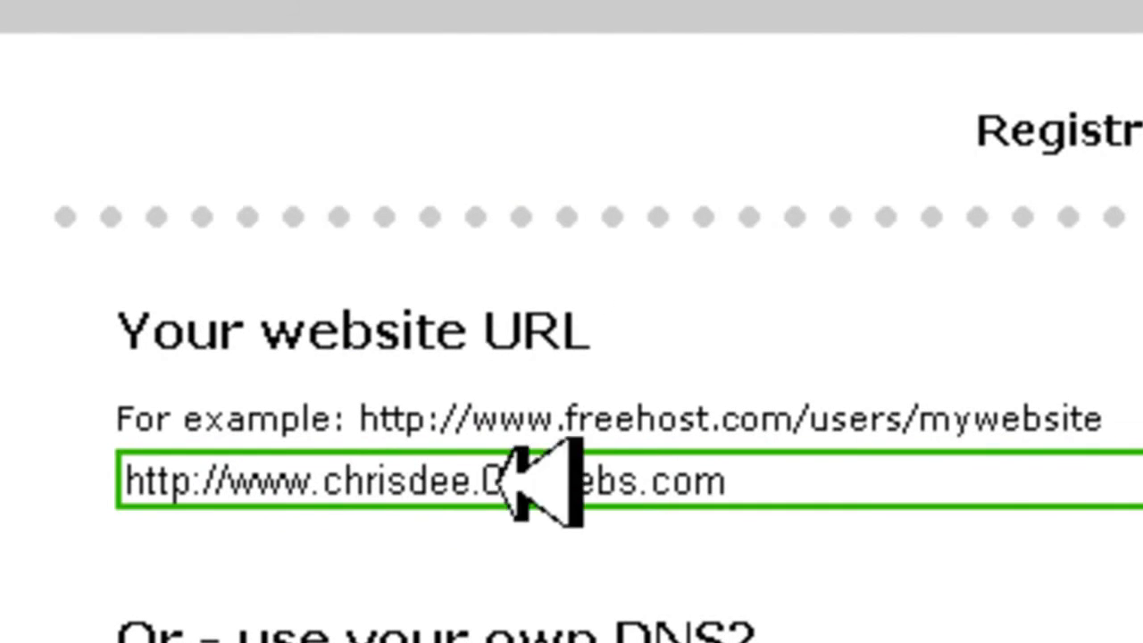
scroll(860, 523, "down", 3)
scroll(880, 544, "down", 3)
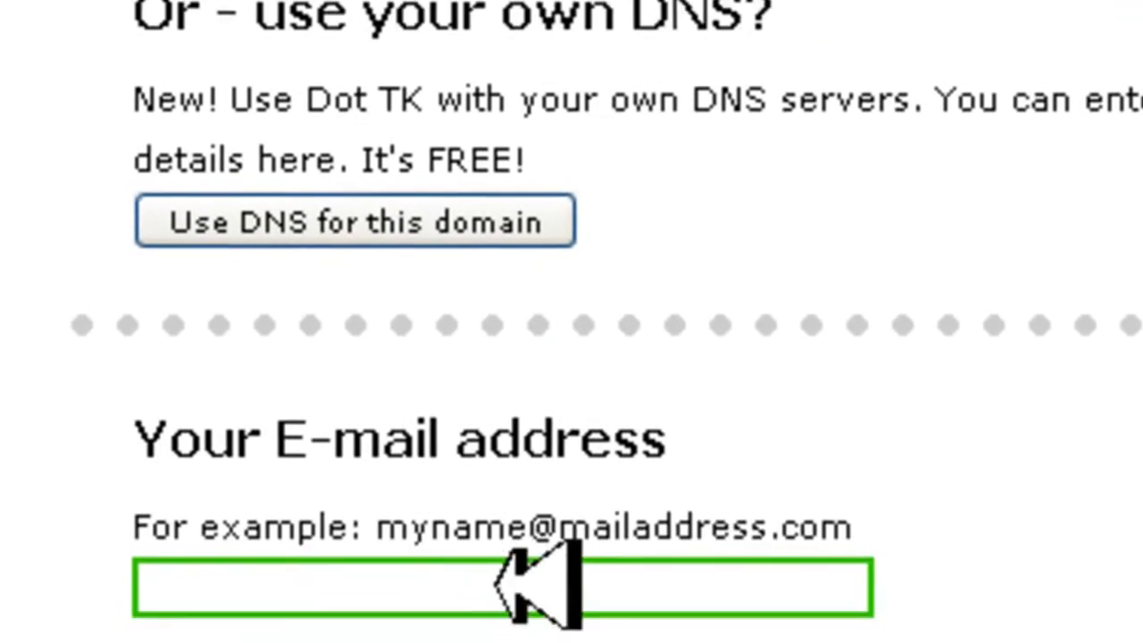
left_click(460, 573)
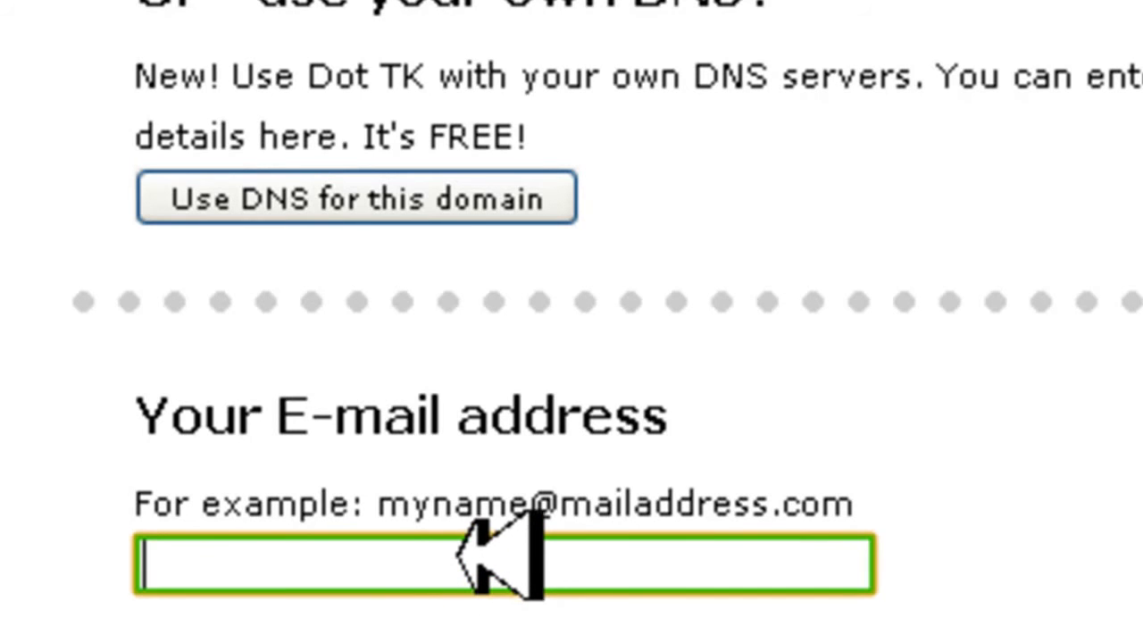
type("MYTIDB")
key("BackSpace")
key("BackSpace")
key("BackSpace")
key("BackSpace")
key("BackSpace")
key("BackSpace")
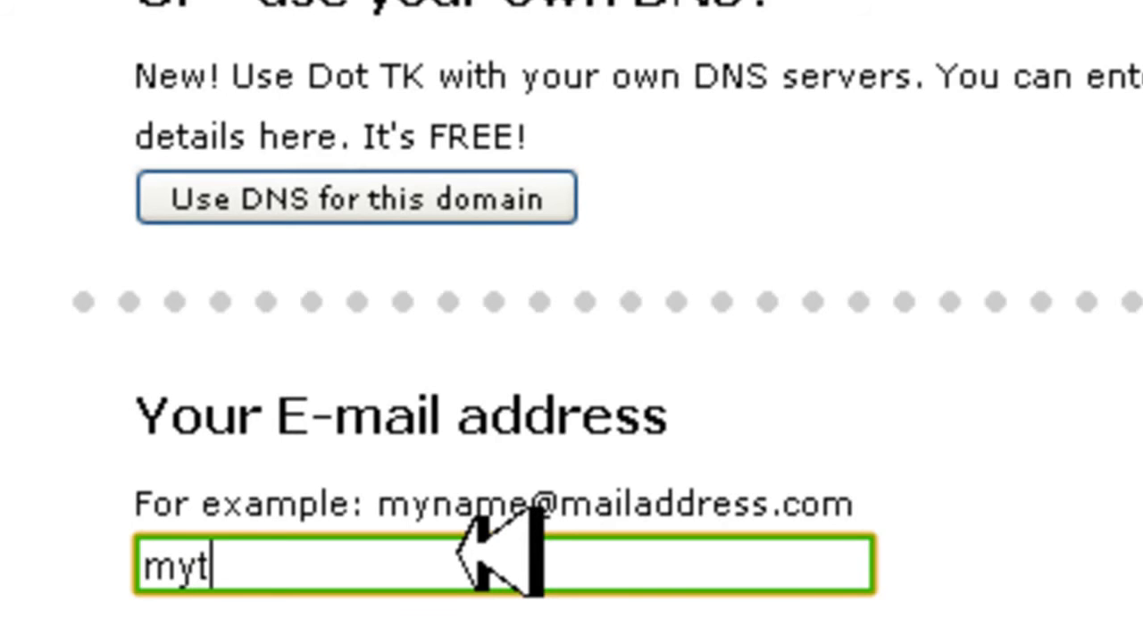
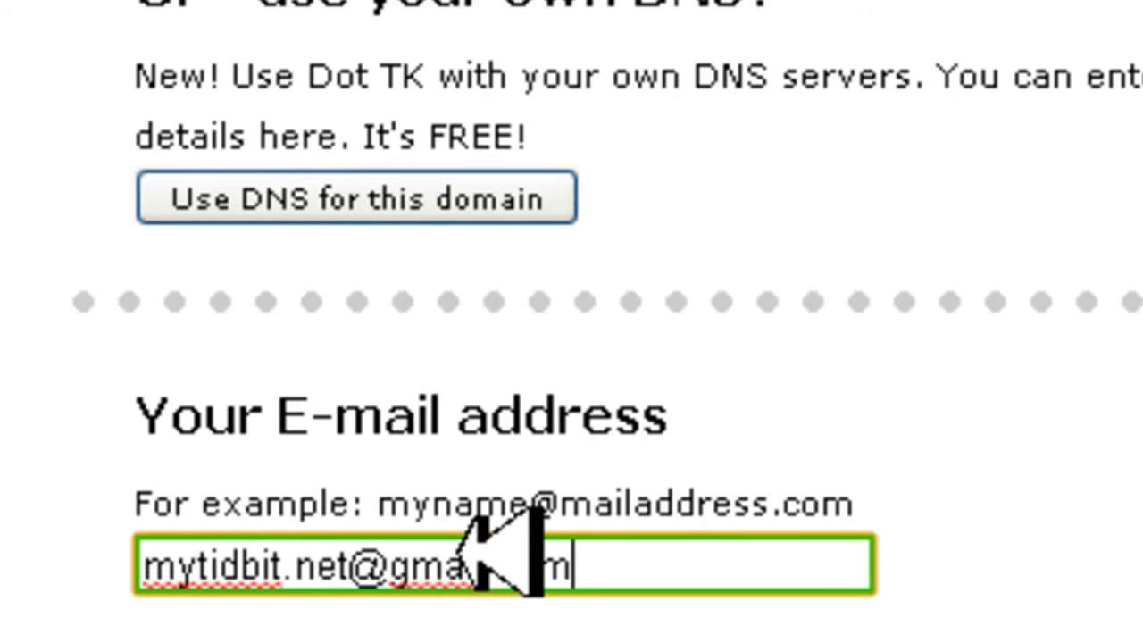
left_click(946, 557)
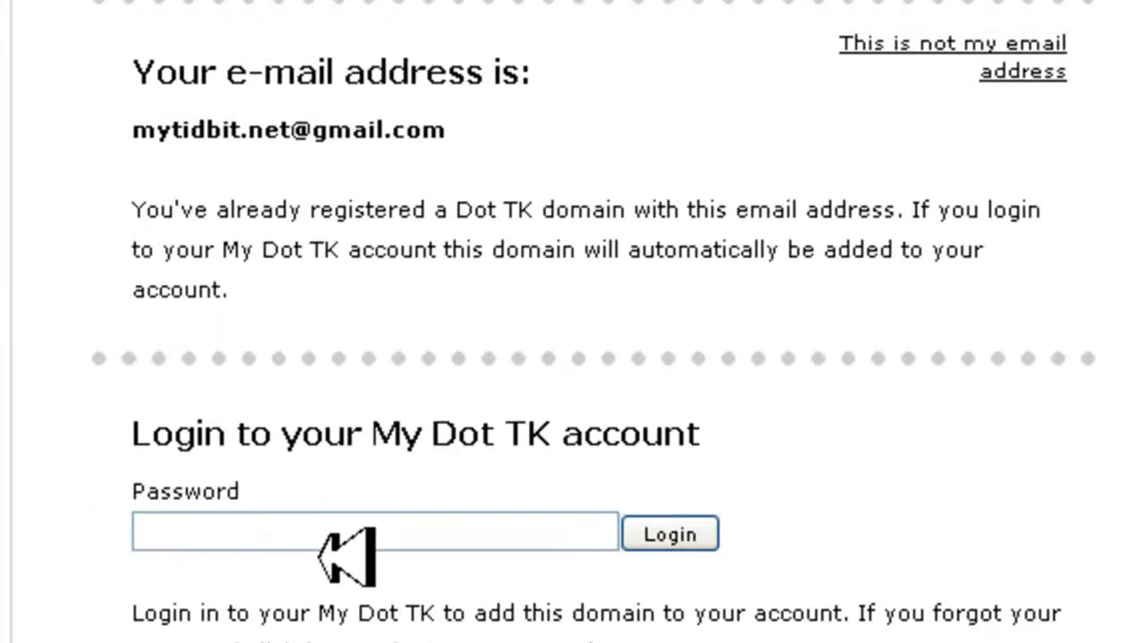
Place the cursor in the password field of the My Dot TK account login
left_click(349, 534)
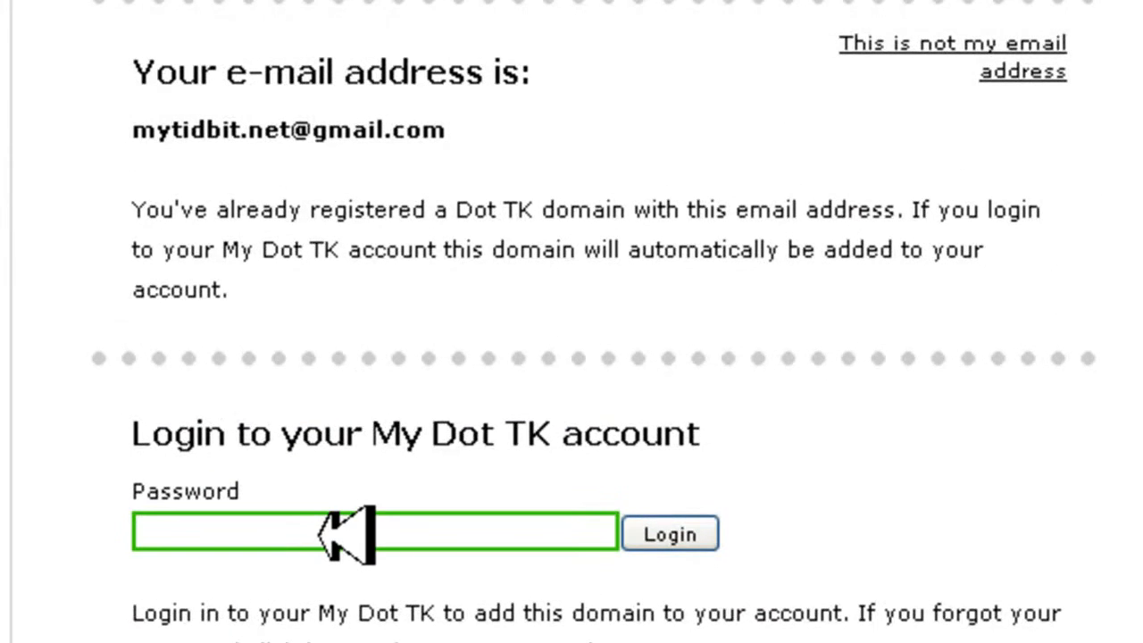
left_click(344, 534)
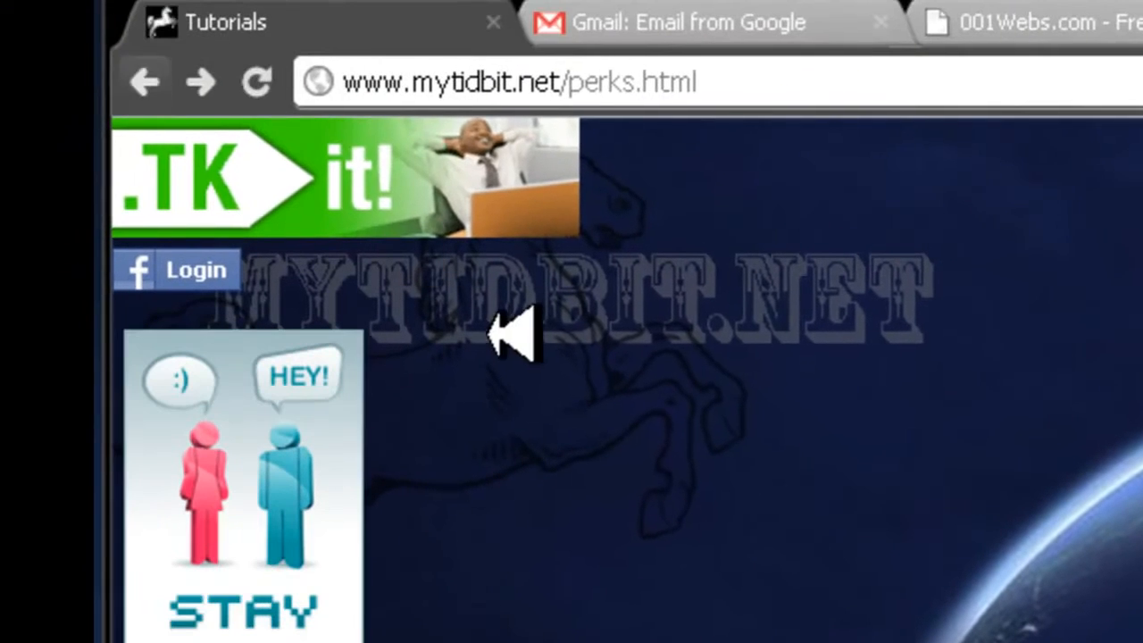
left_click(298, 185)
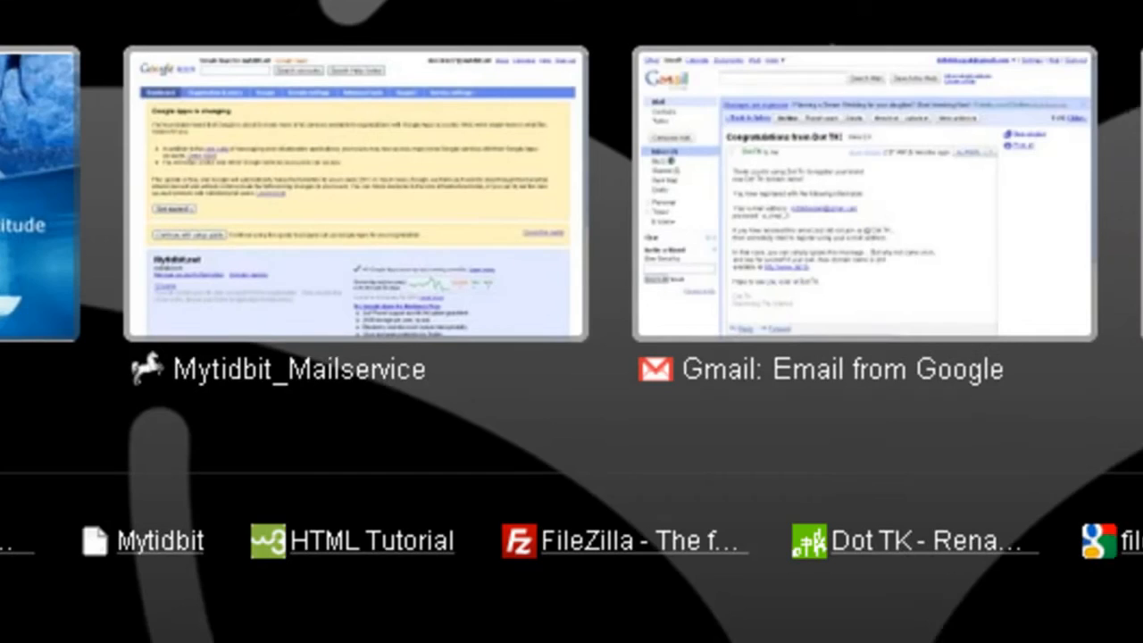
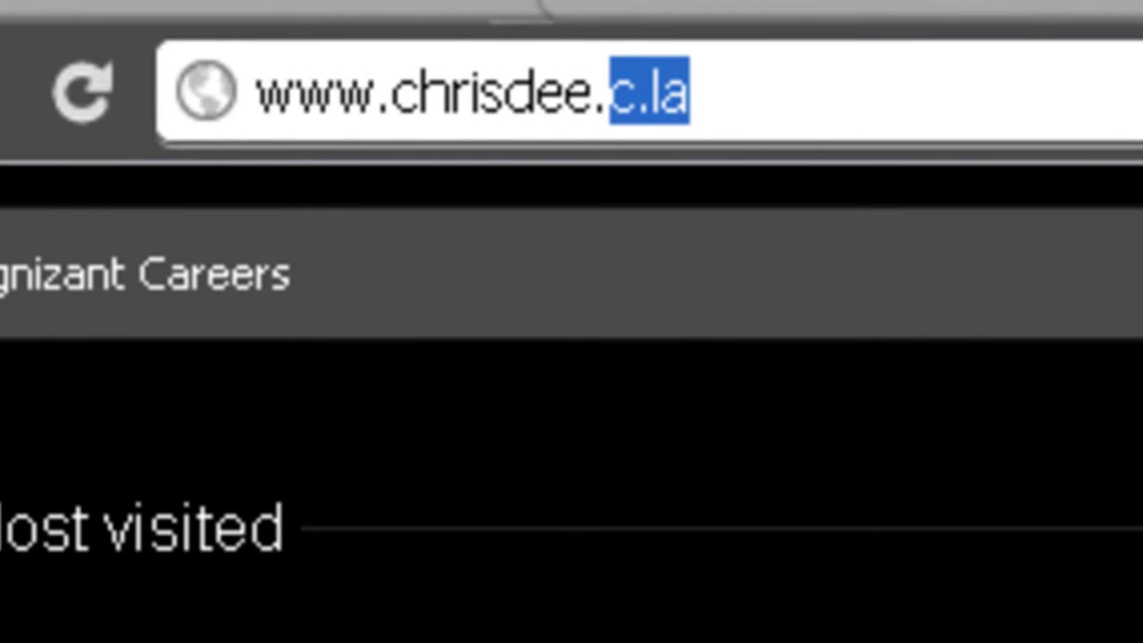
key("Return")
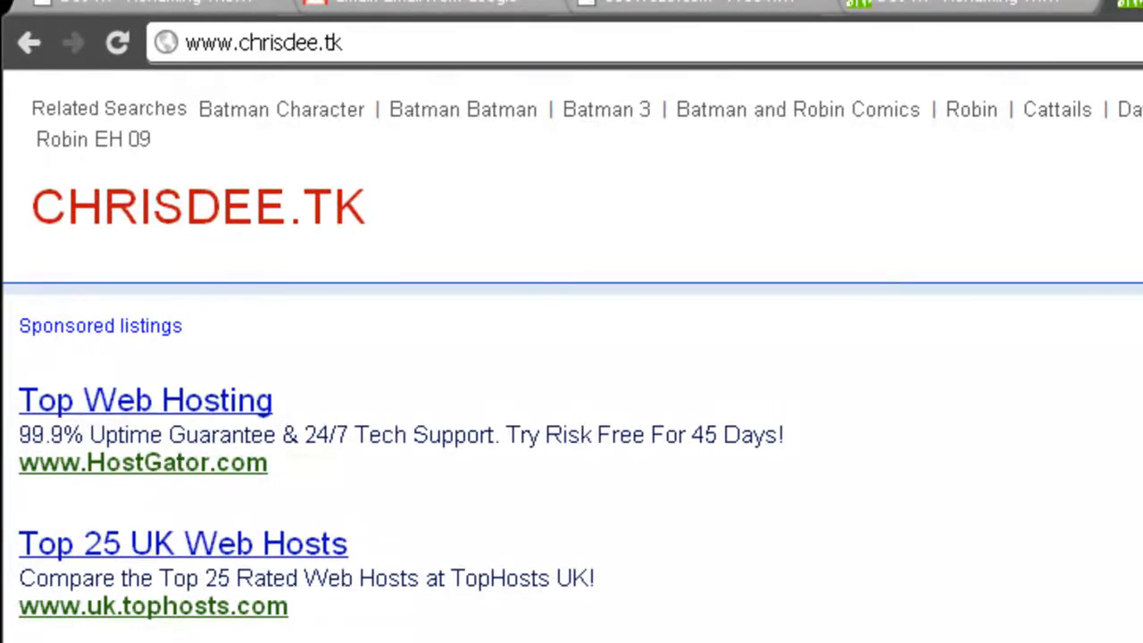
key("alt+Left")
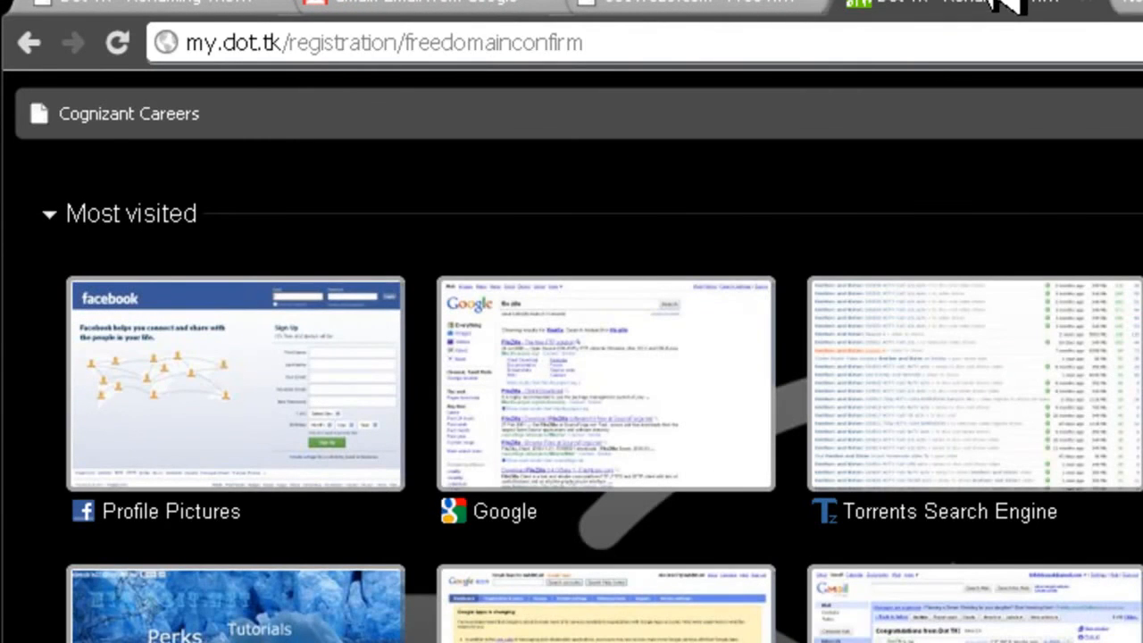
left_click(1005, 5)
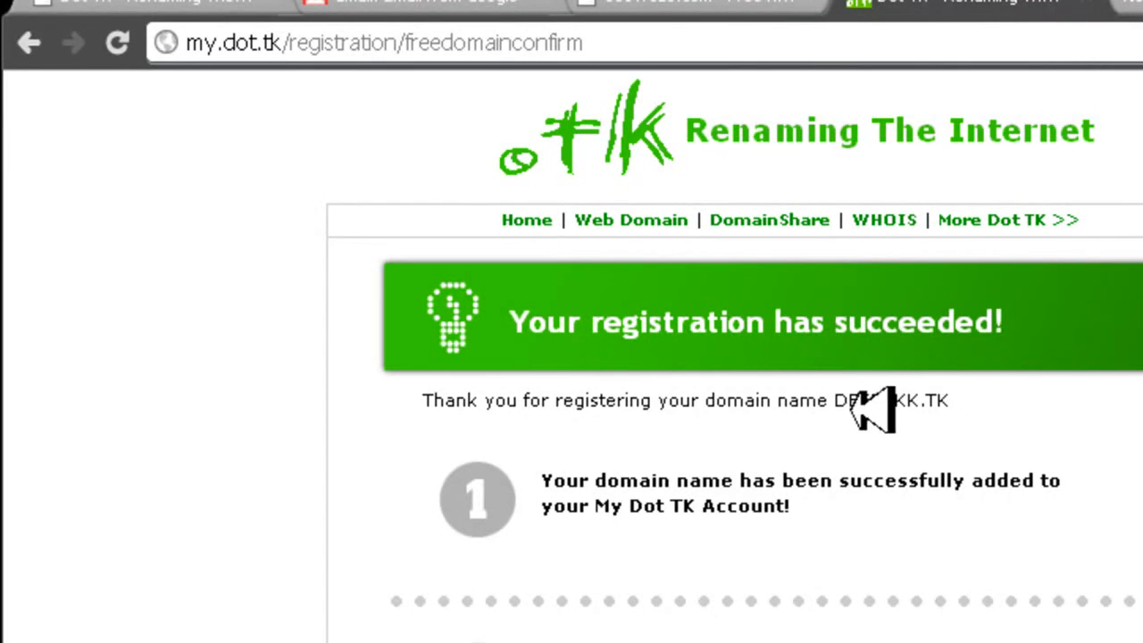
left_click(1129, 4)
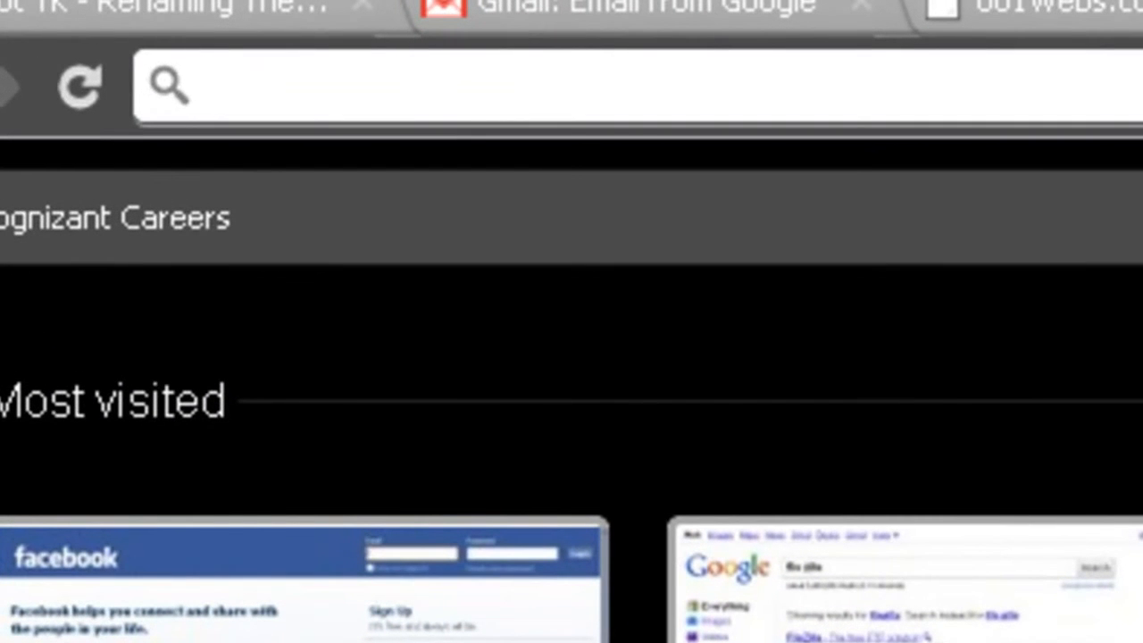
type("www.deepakk.tk")
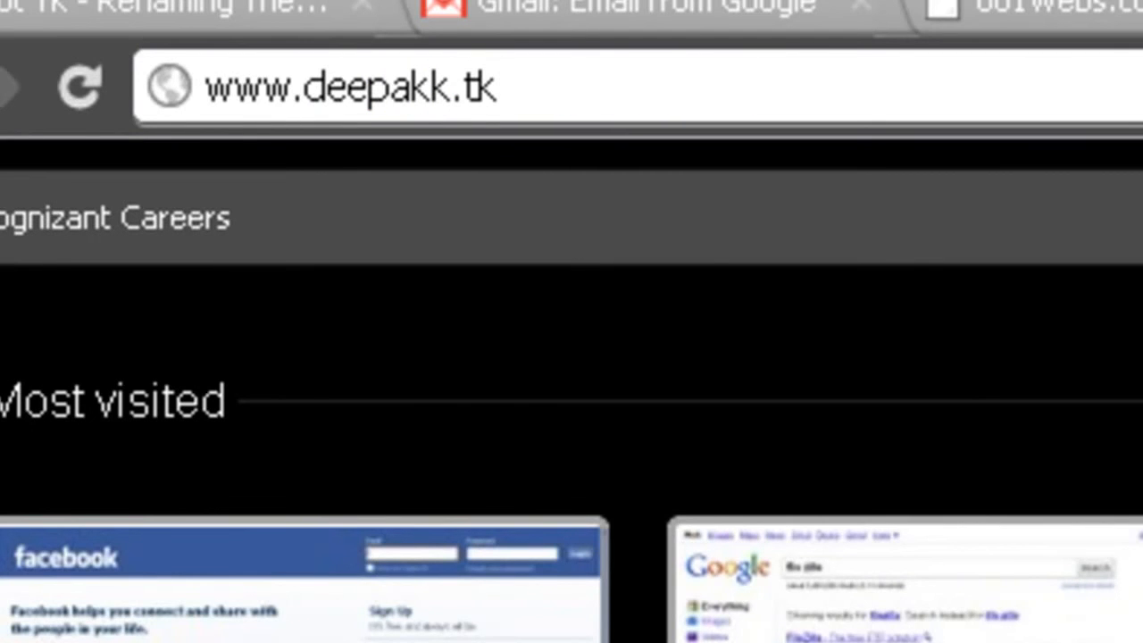
key("Return")
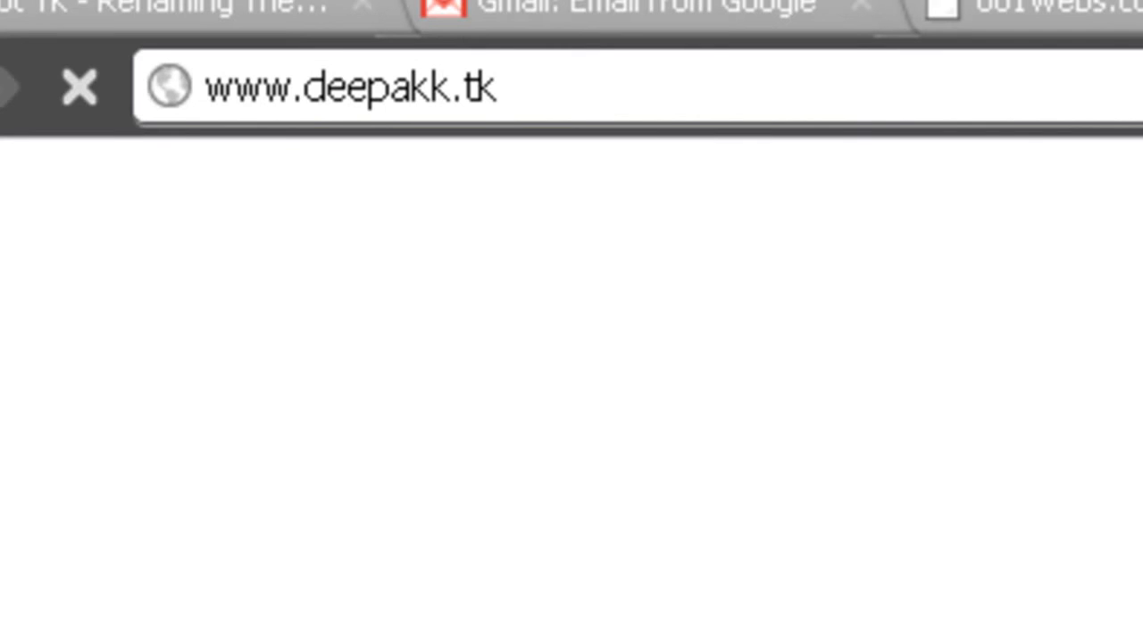
left_click(1040, 22)
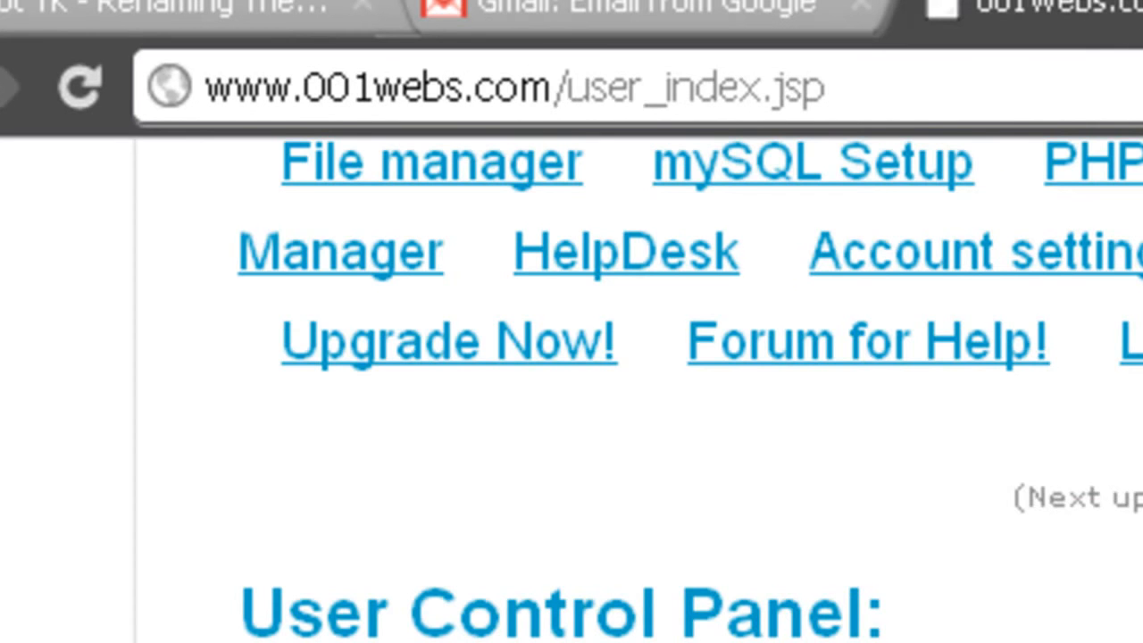
key("ctrl+Tab")
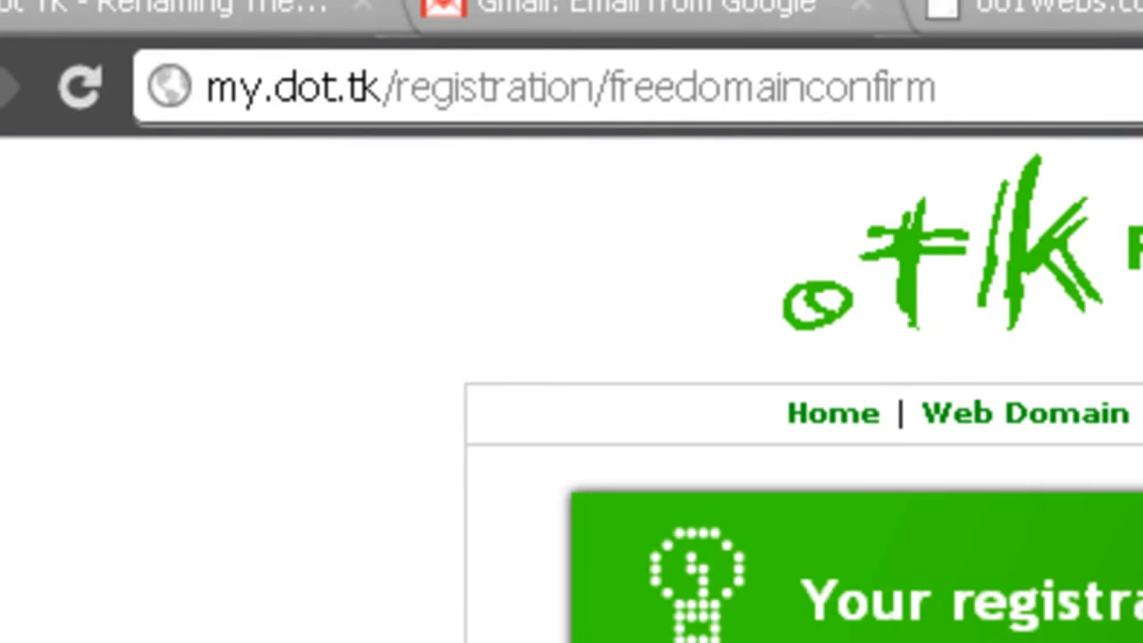
key("ctrl+Tab")
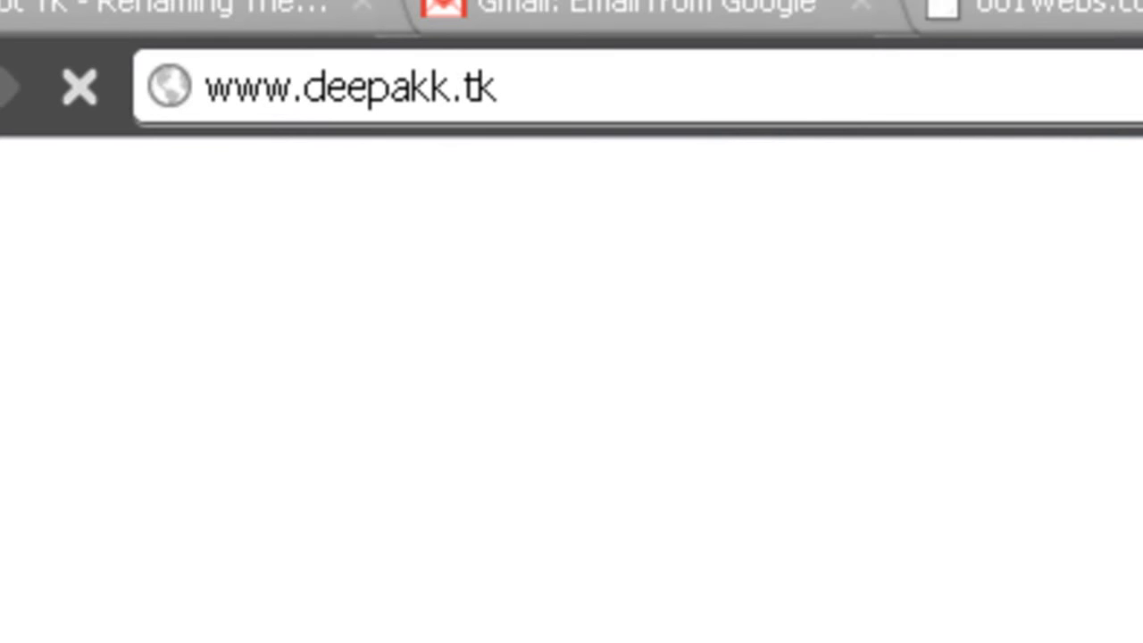
key("ctrl+shift+Tab")
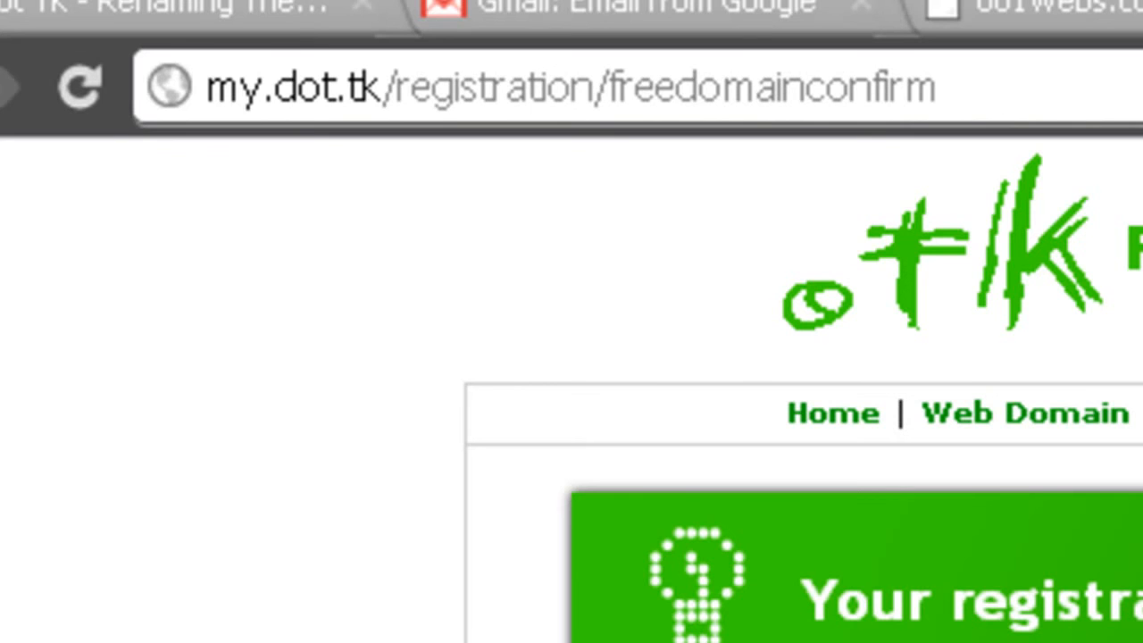
key("ctrl+Tab")
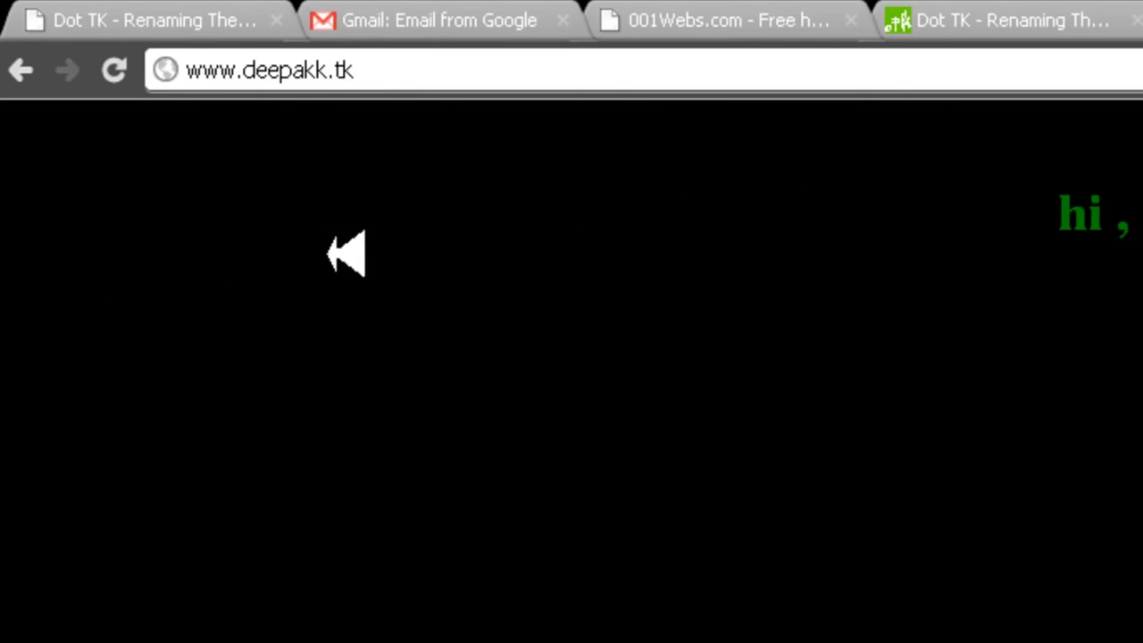
left_click_drag(895, 235, 1142, 217)
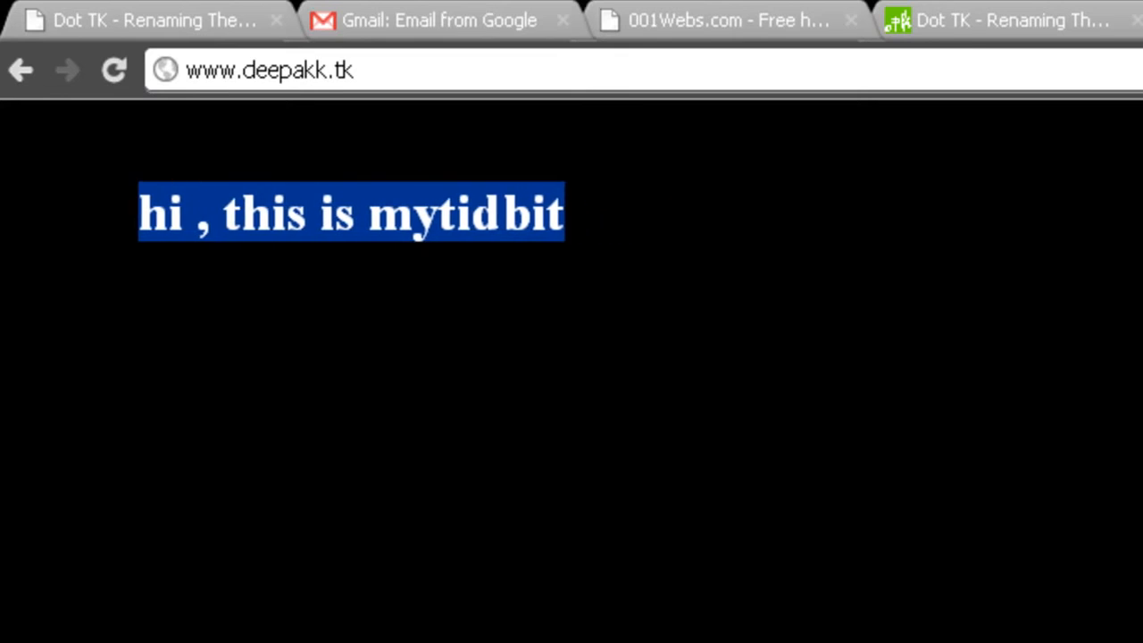
Open the My Dot TK login from the registration confirmation page and log in with the account's e-mail address and password
left_click(1142, 22)
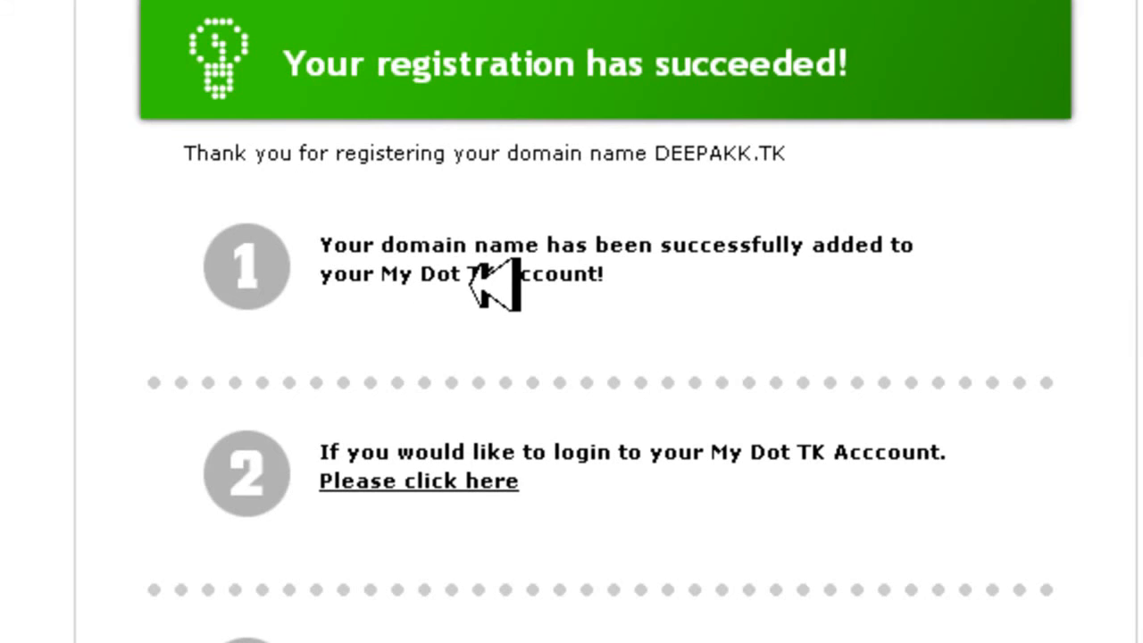
left_click(446, 482)
left_click(332, 276)
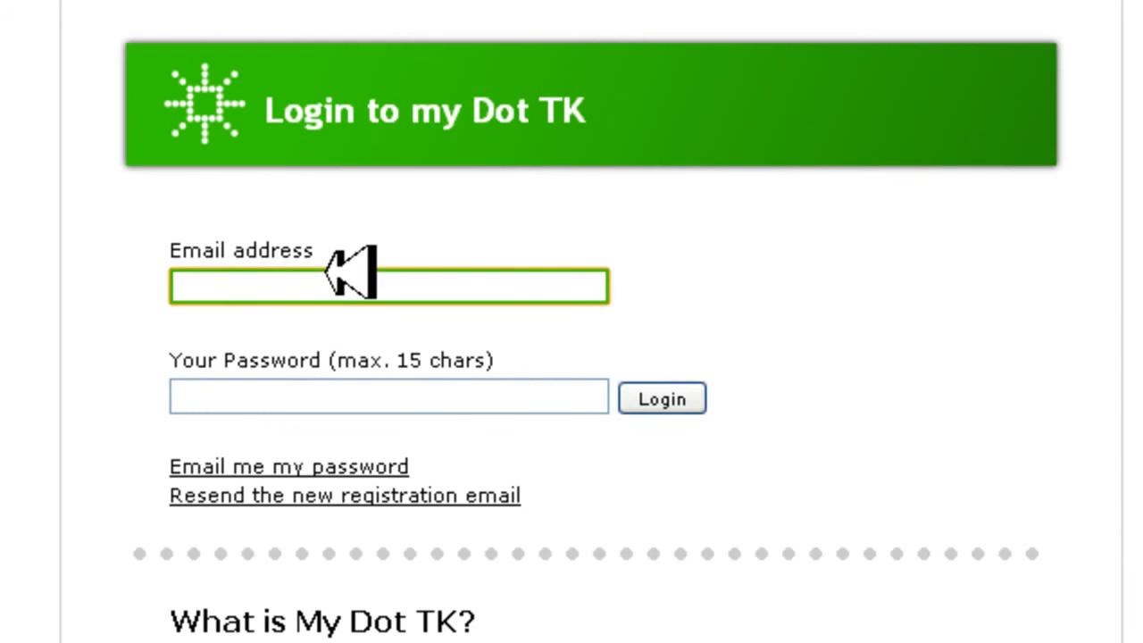
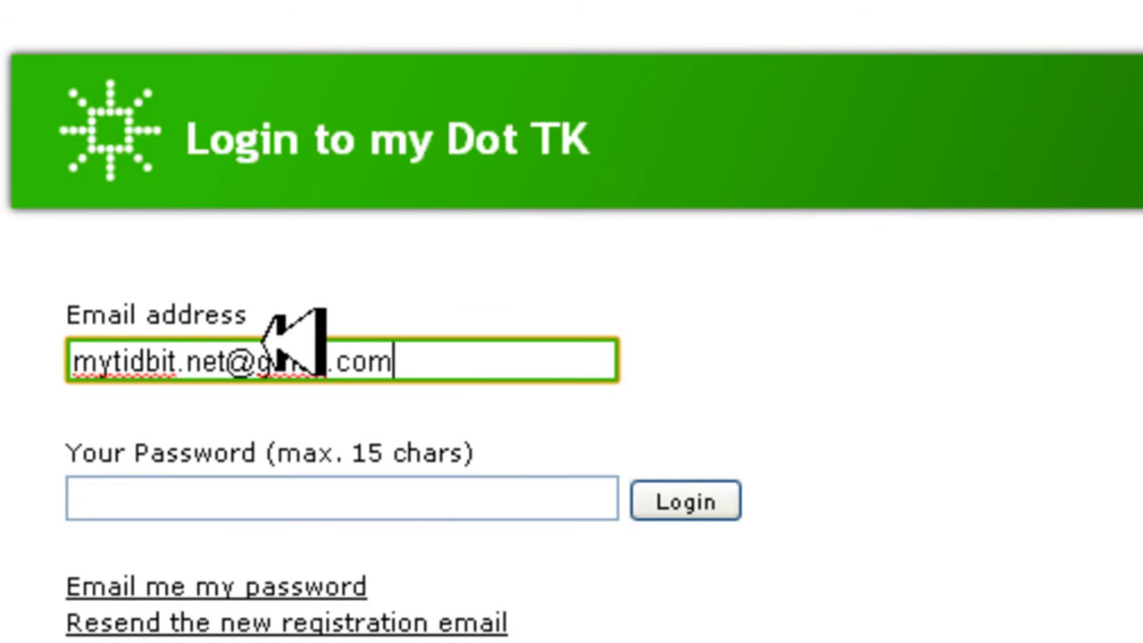
left_click(256, 502)
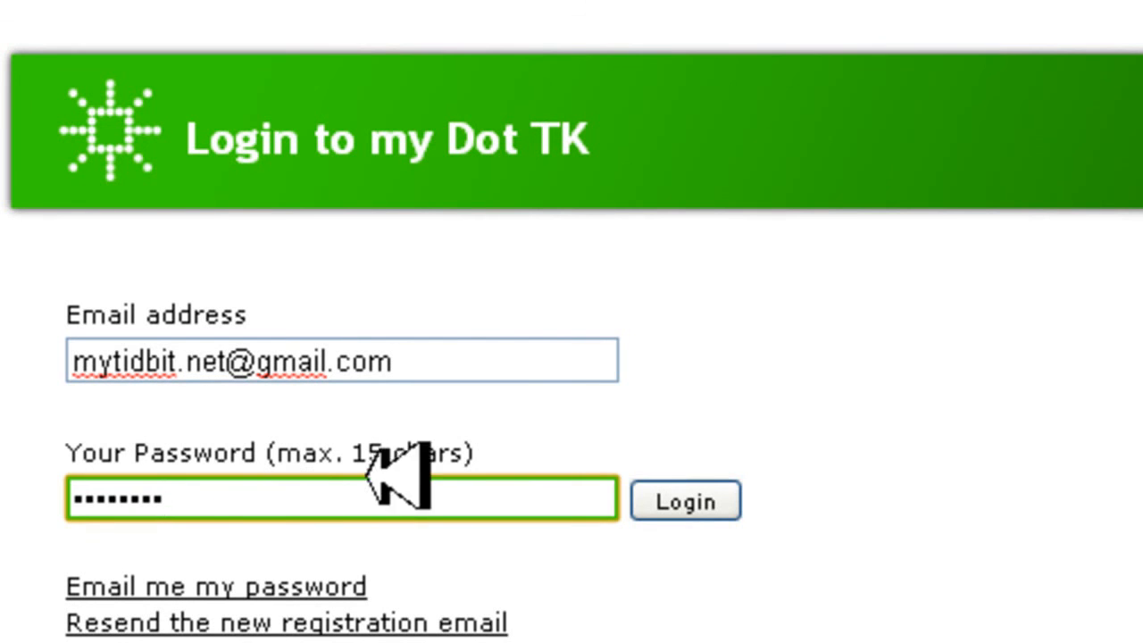
left_click(713, 502)
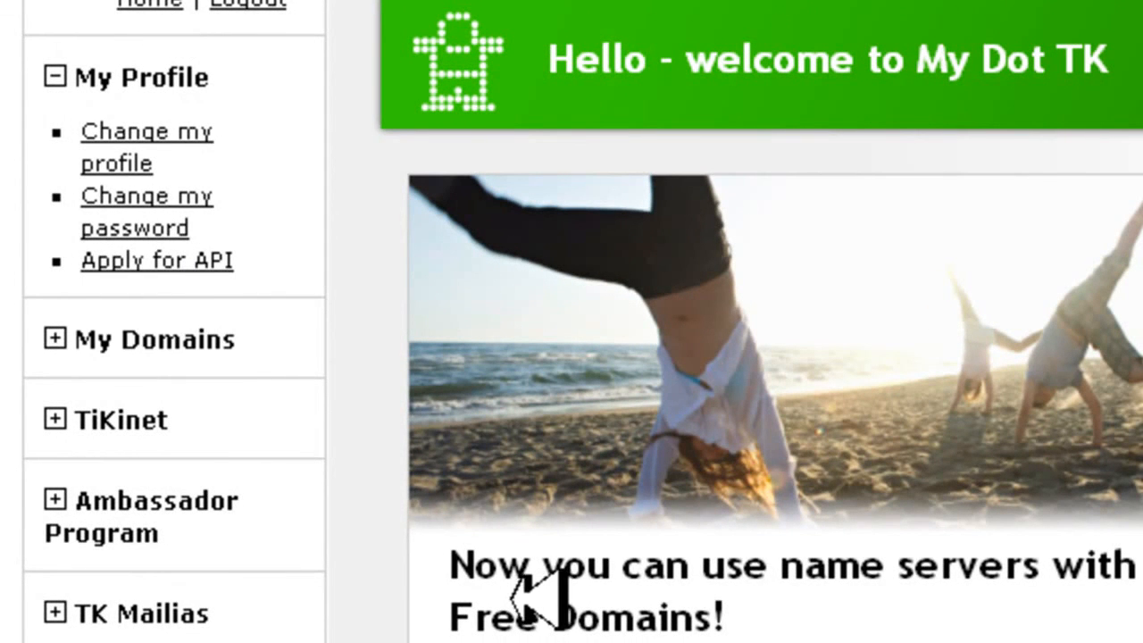
Open the TK Mailias virtual e-mail address settings and enter the alias name for the DEEPAKK.TK domain
left_click(138, 613)
left_click(111, 489)
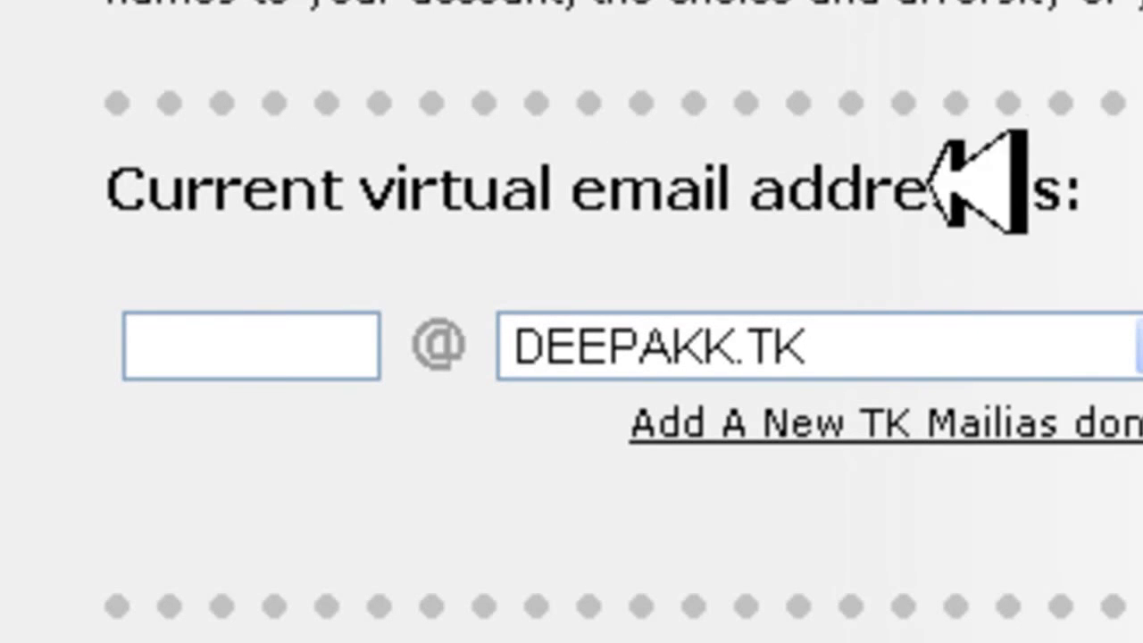
left_click(230, 346)
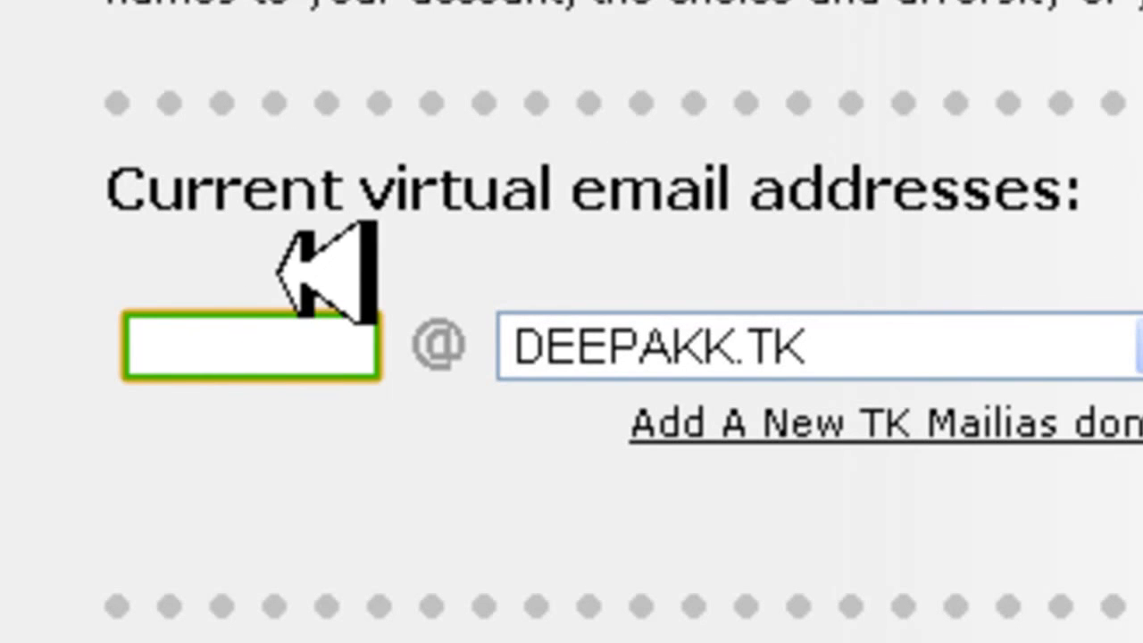
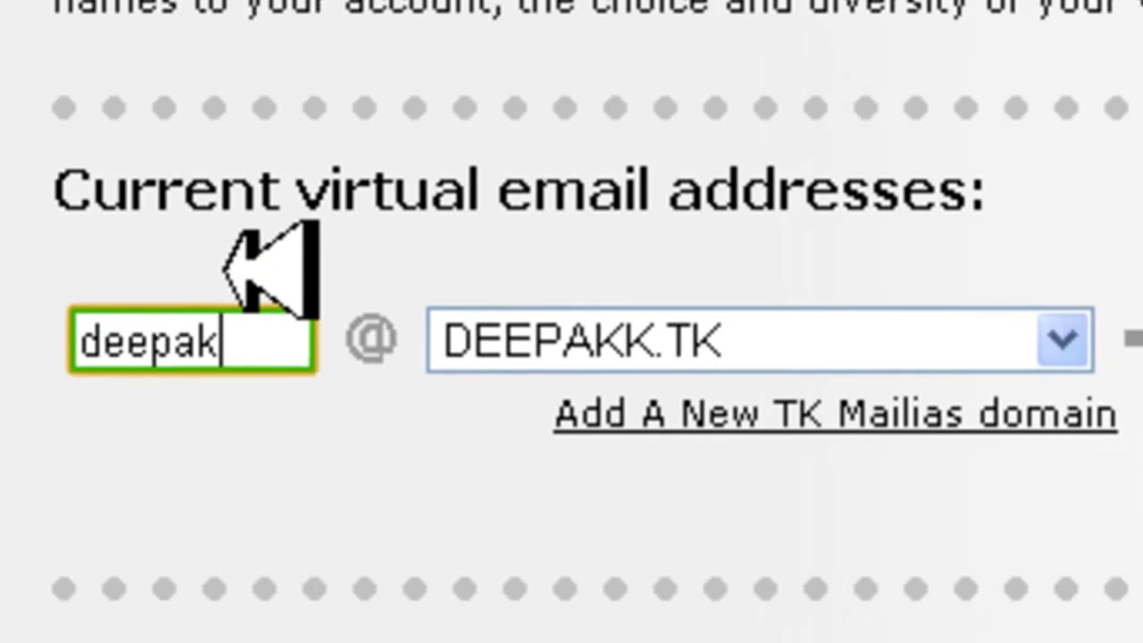
Enter the contact's e-mail address as the forwarding destination and create the virtual e-mail address
left_click(791, 327)
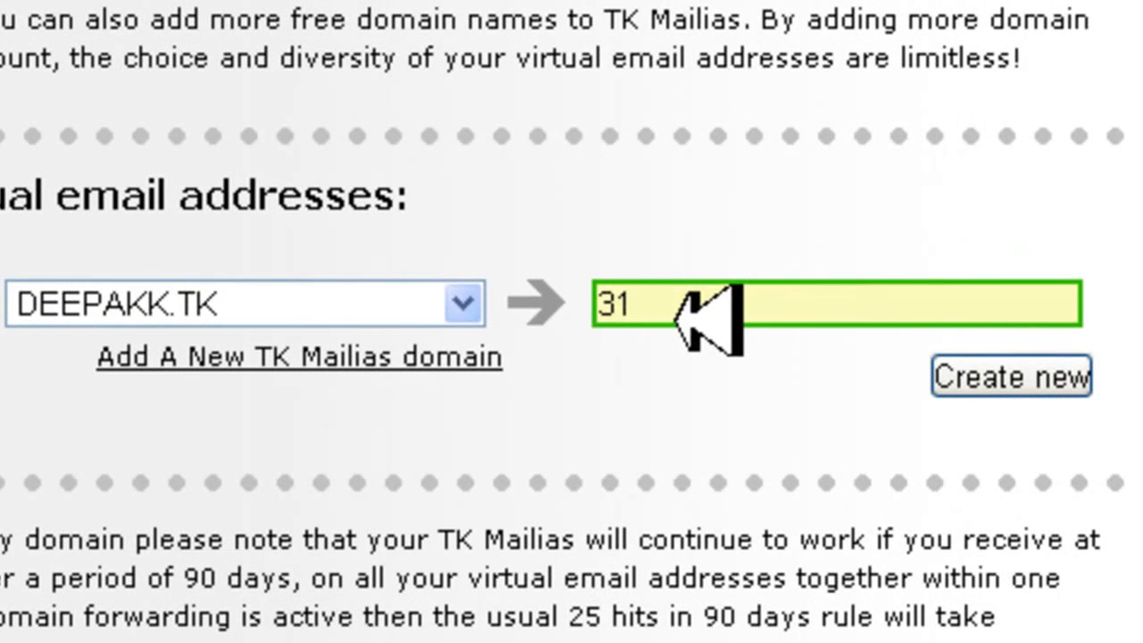
left_click(670, 319)
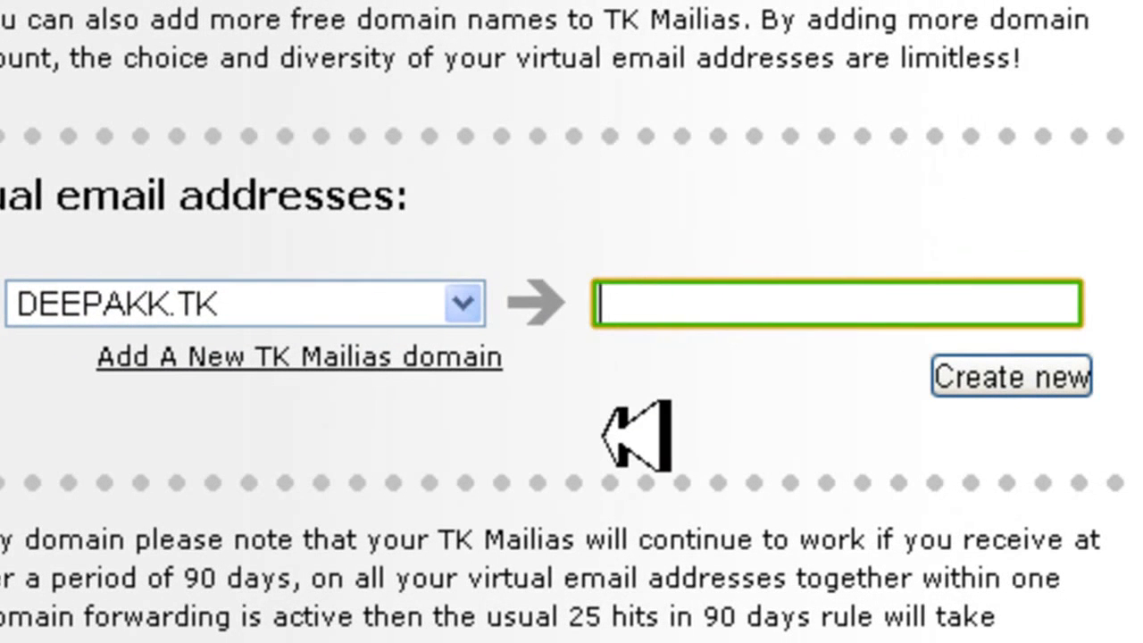
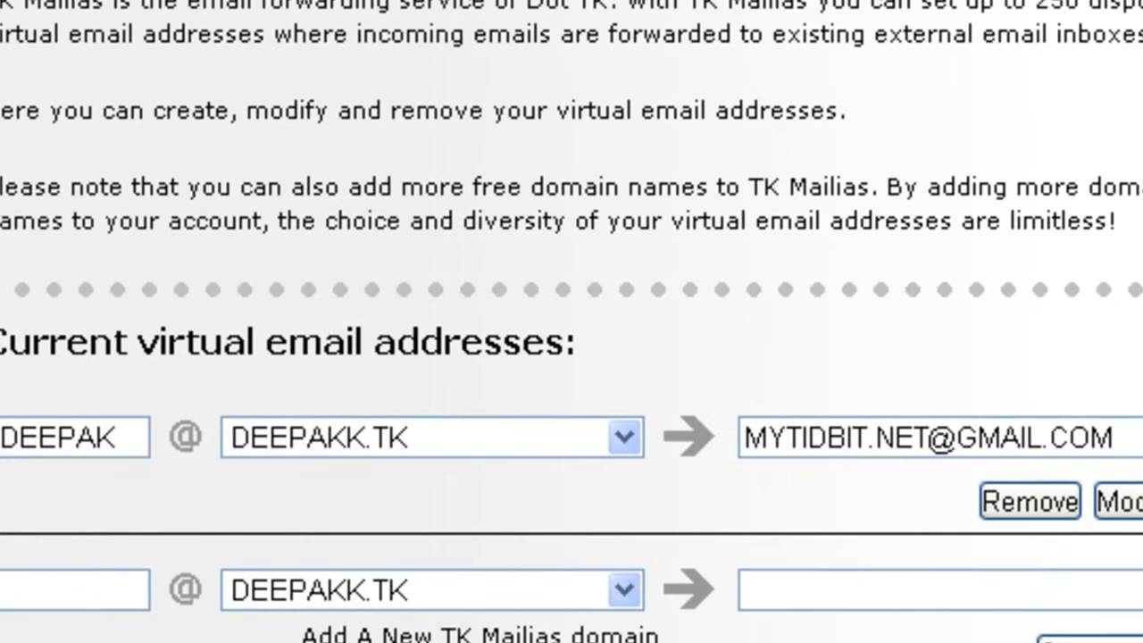
scroll(147, 96, "down", 1)
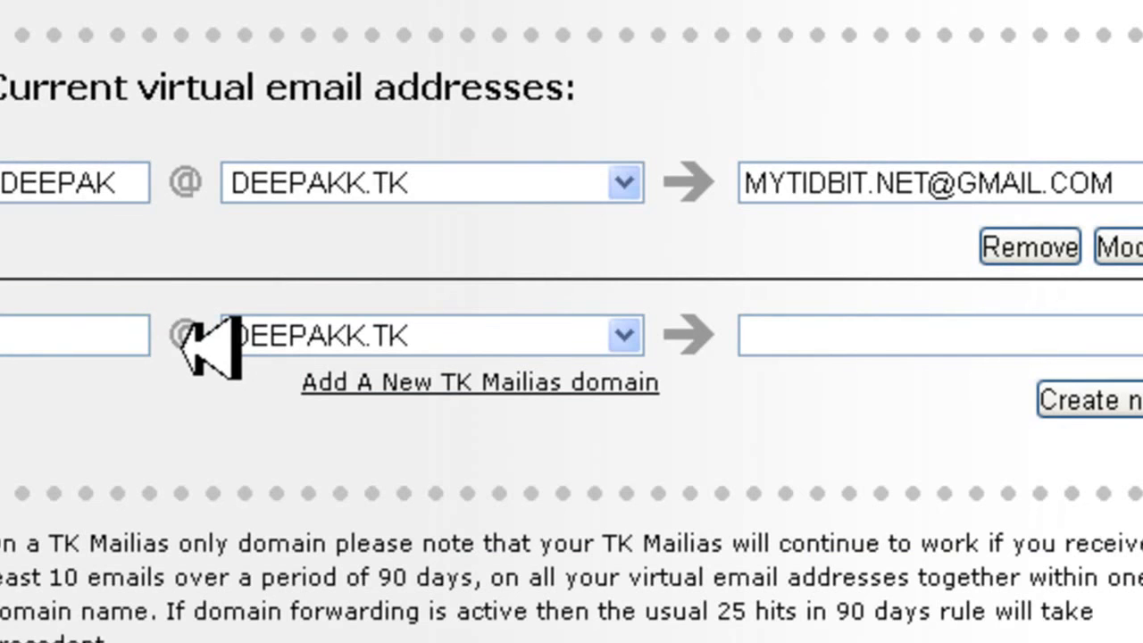
scroll(571, 321, "up", 1)
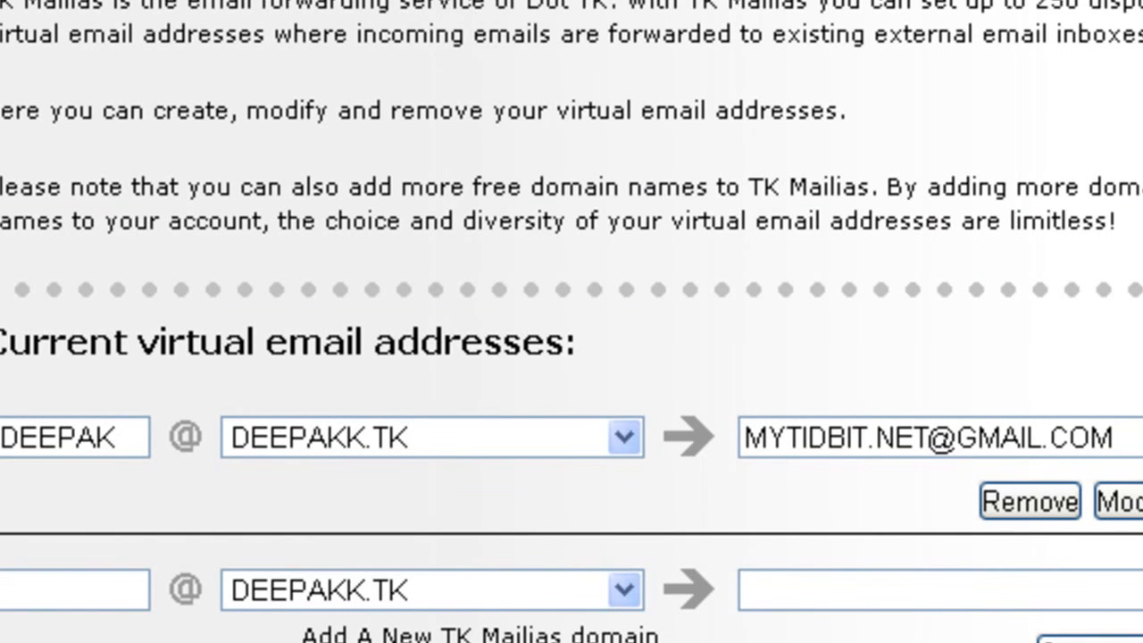
scroll(612, 307, "down", 1)
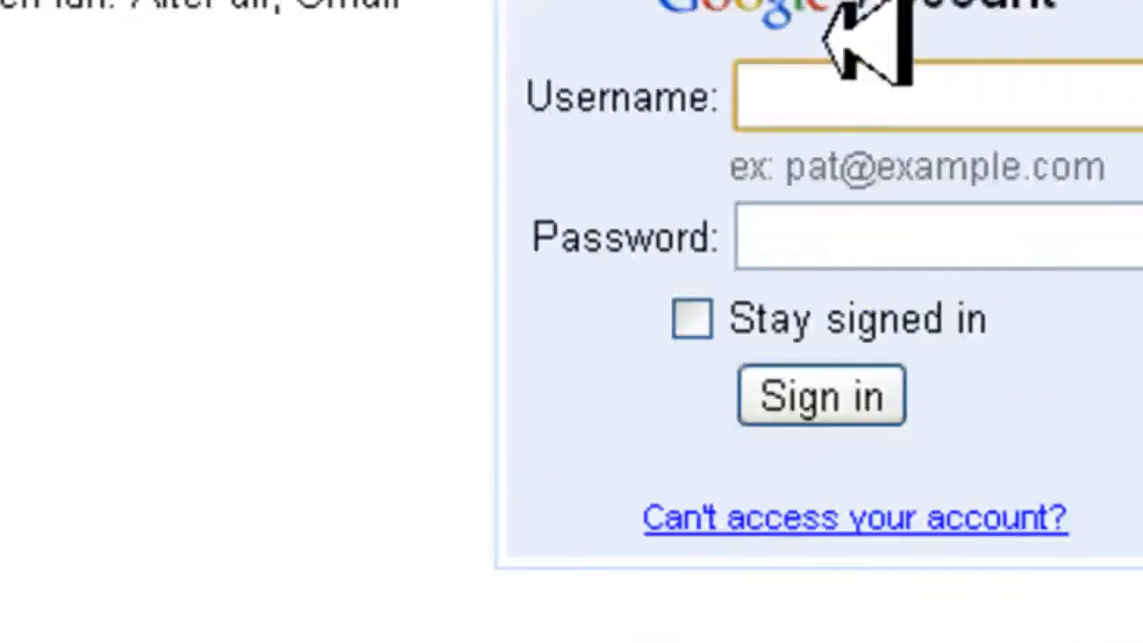
Fill in the Google Account sign-in form for Gmail with the account's e-mail address and password
left_click(640, 268)
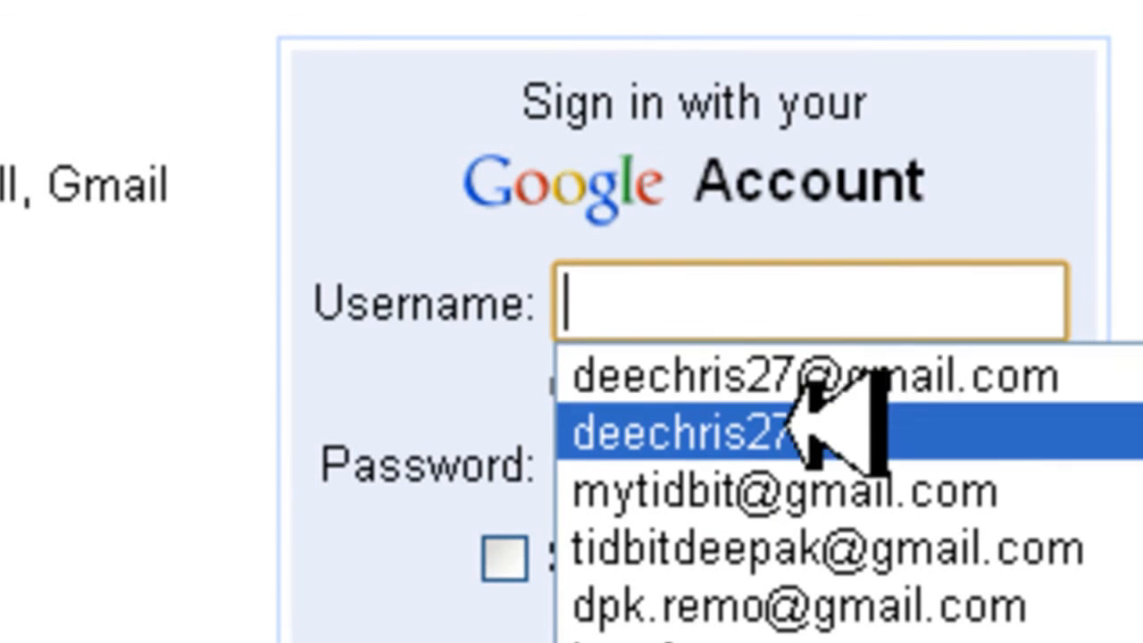
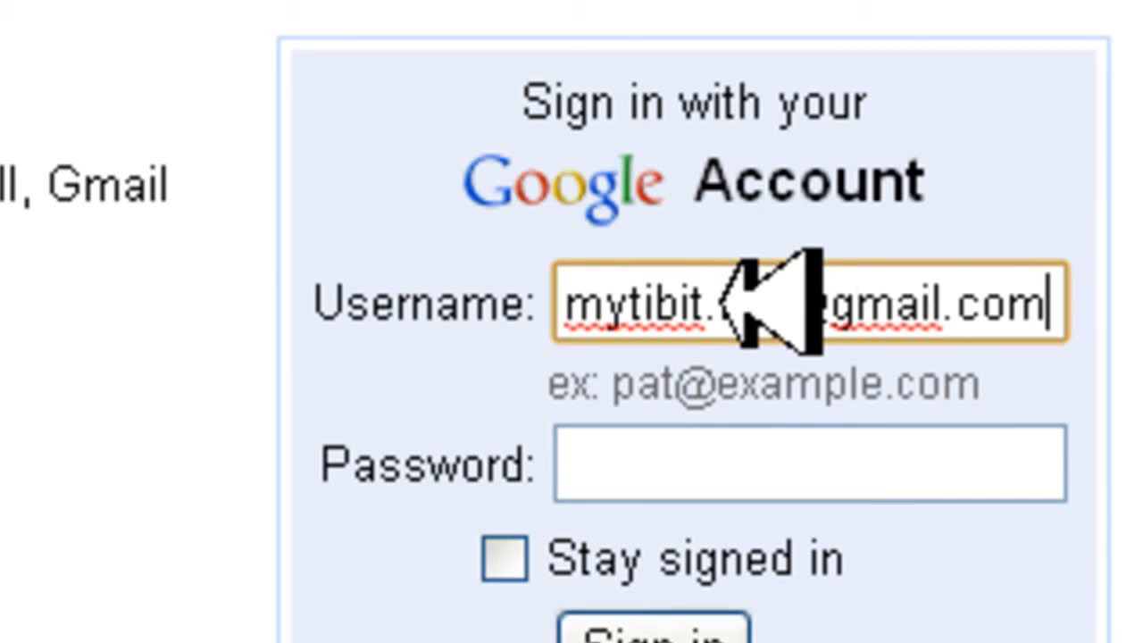
left_click(727, 479)
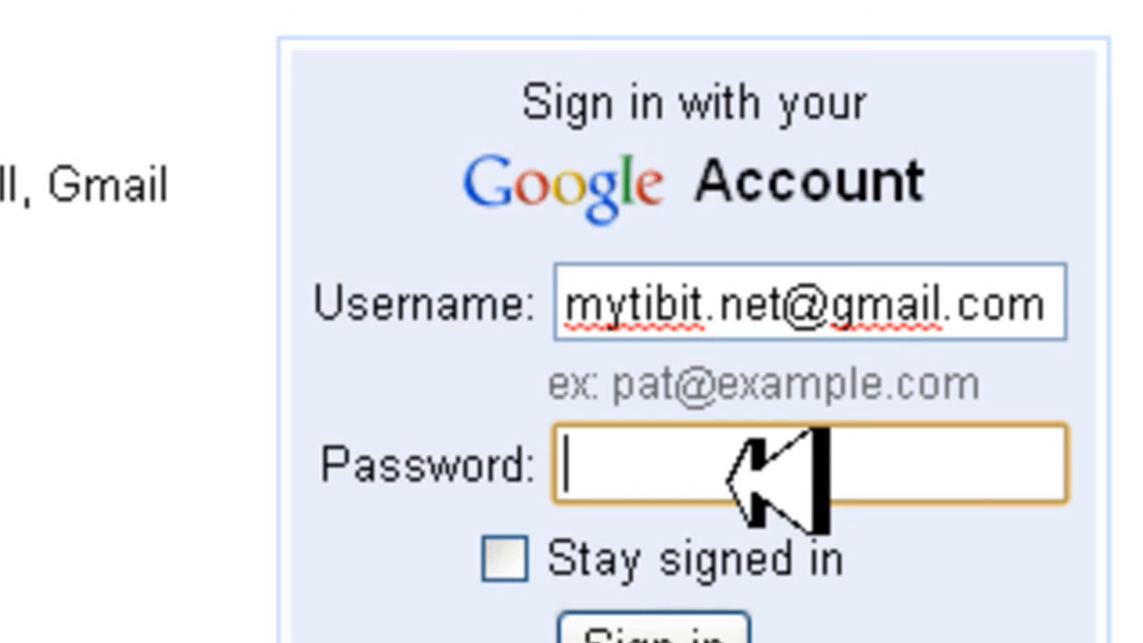
type("••")
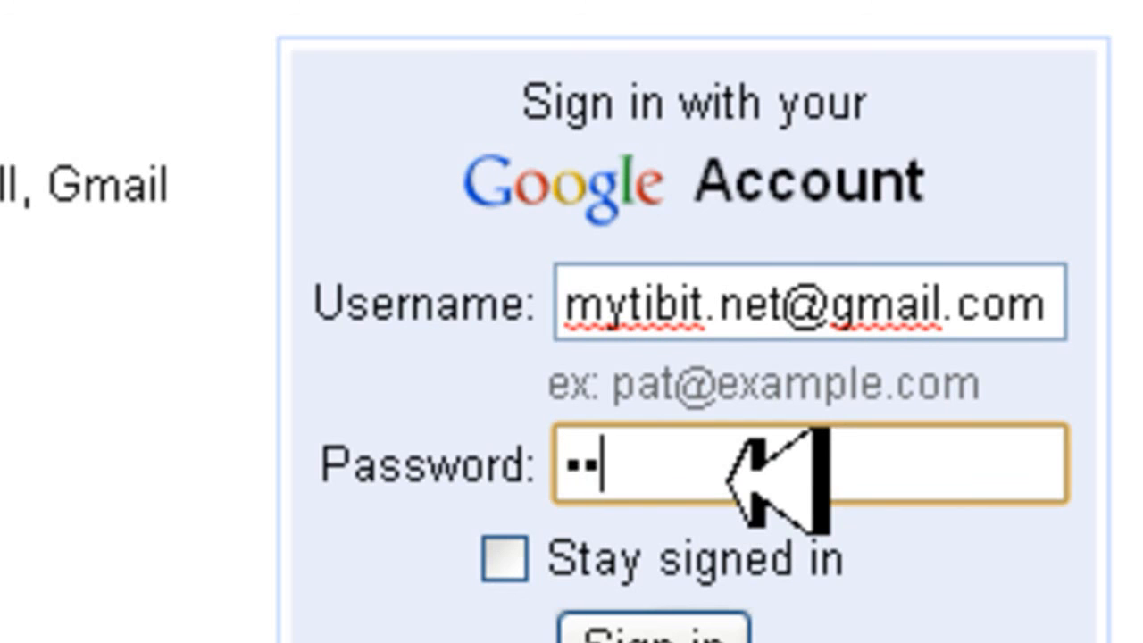
key("BackSpace")
key("BackSpace")
type("••")
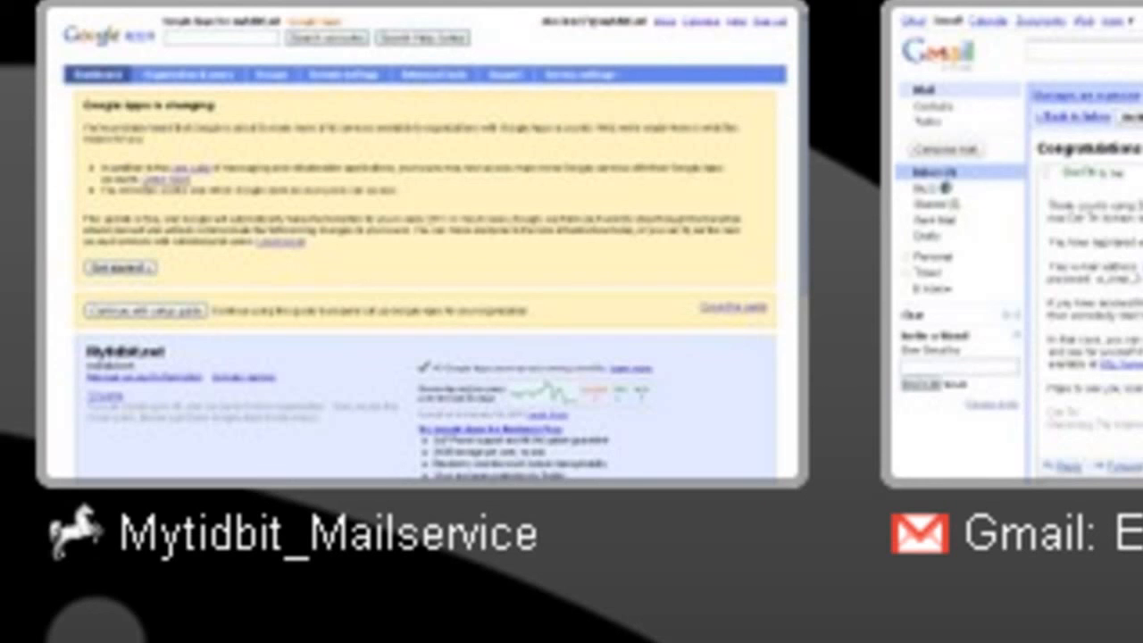
type("www.deepakk.tk")
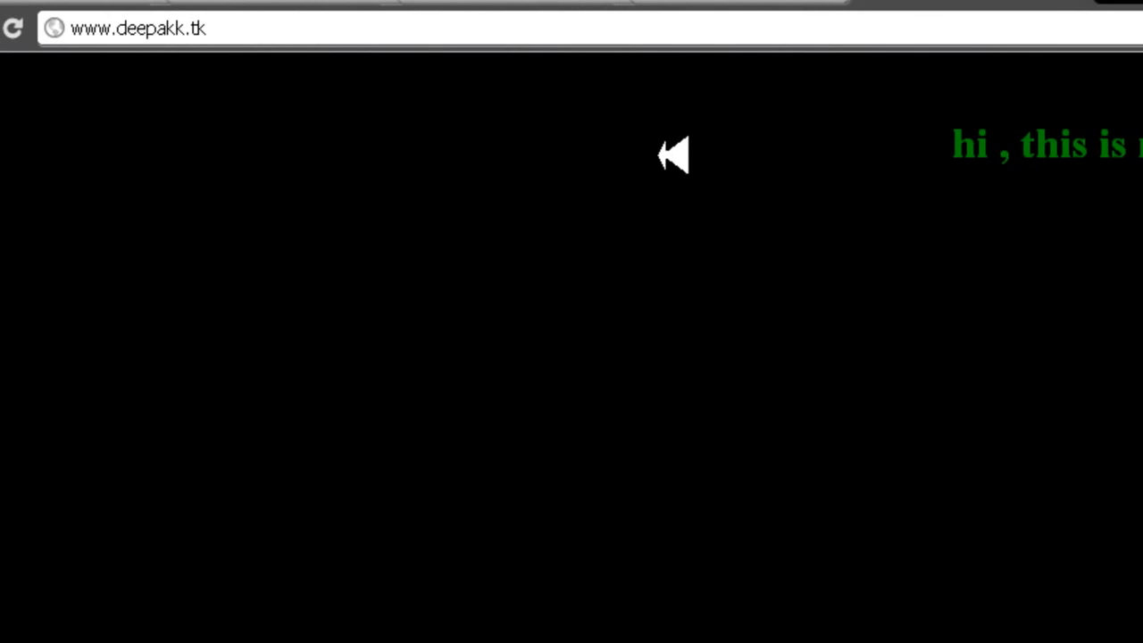
left_click(707, 5)
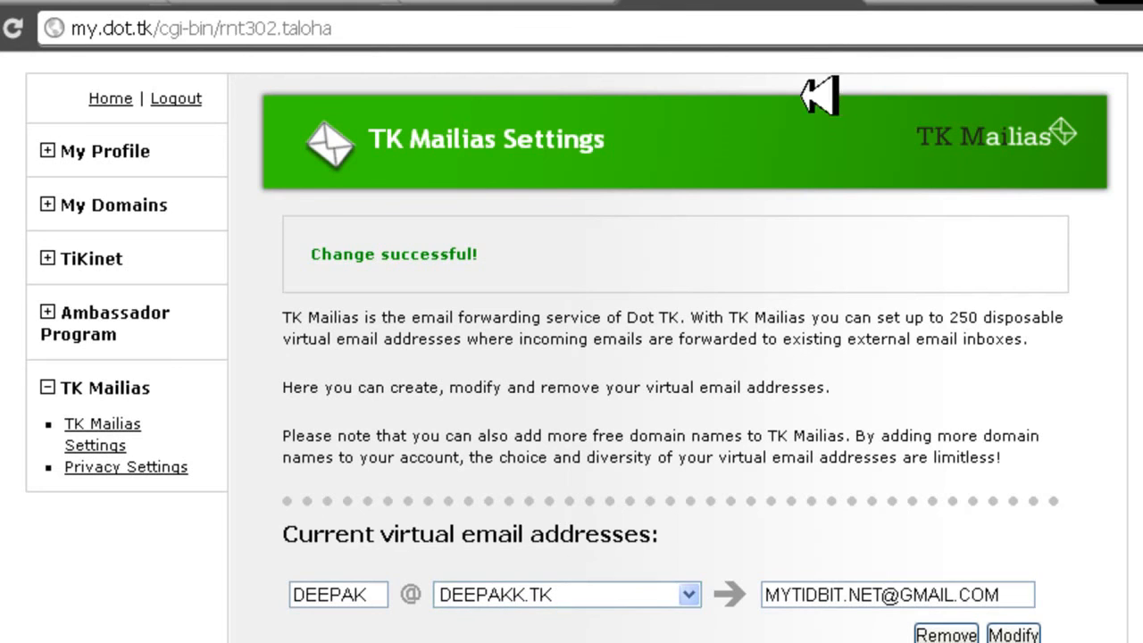
left_click(977, 1)
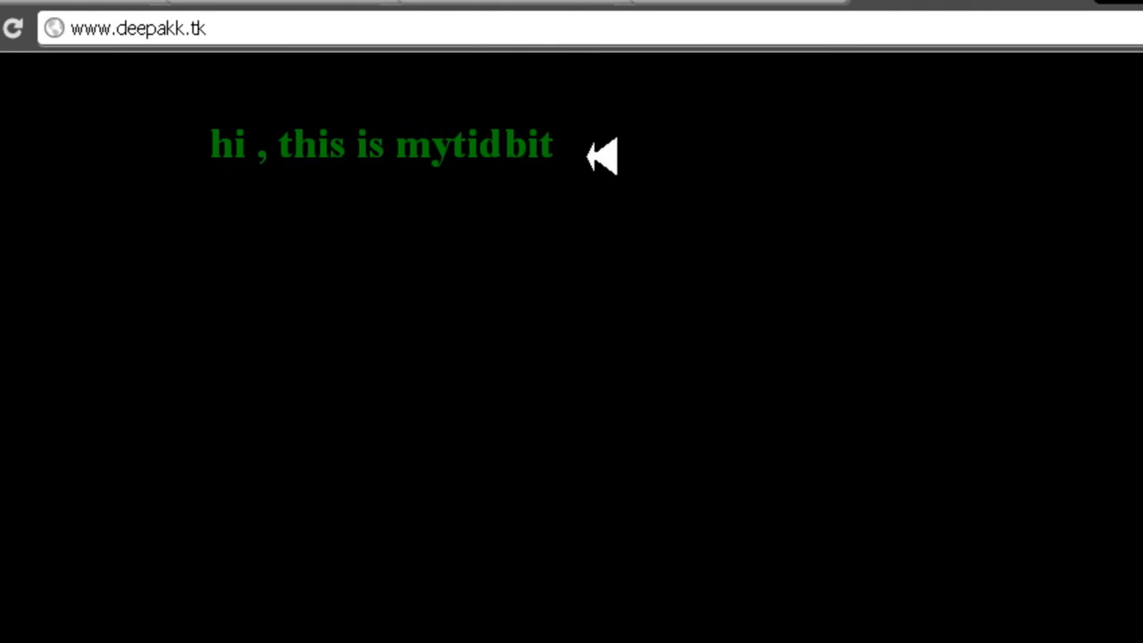